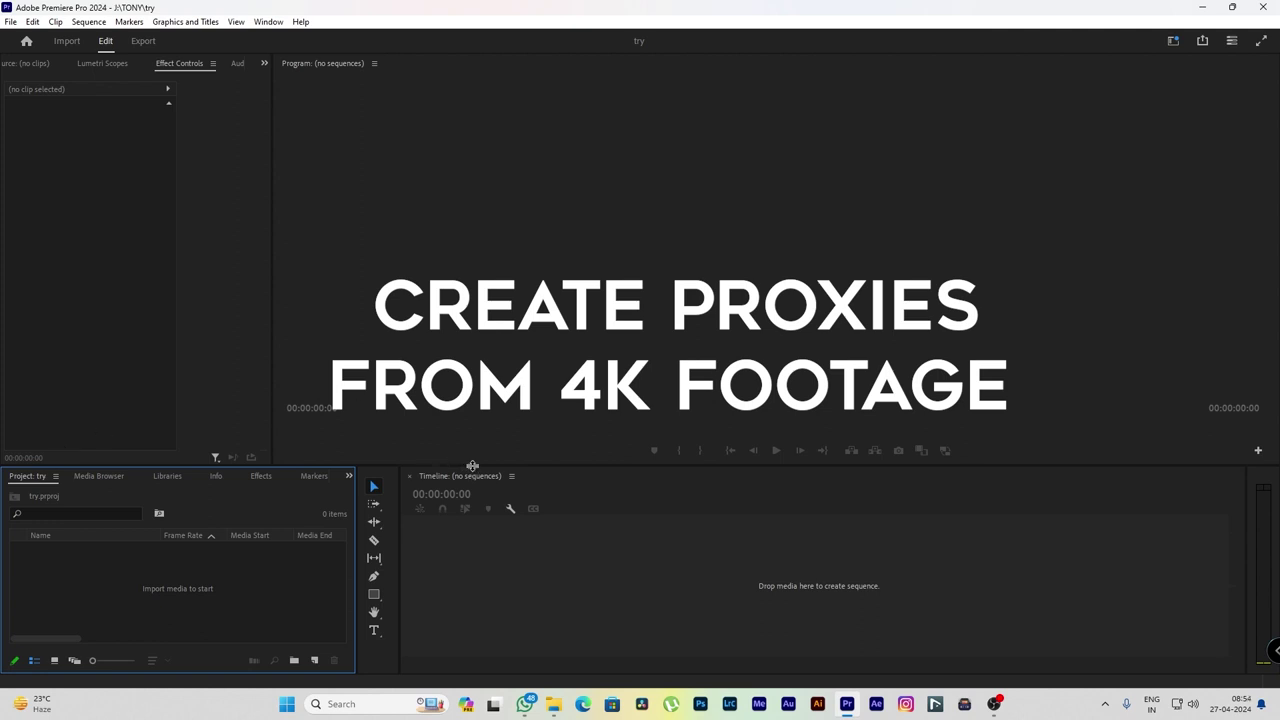
Drag the Program monitor's lower border upward to give the Project and Timeline panels more height
left_click_drag(471, 466, 470, 437)
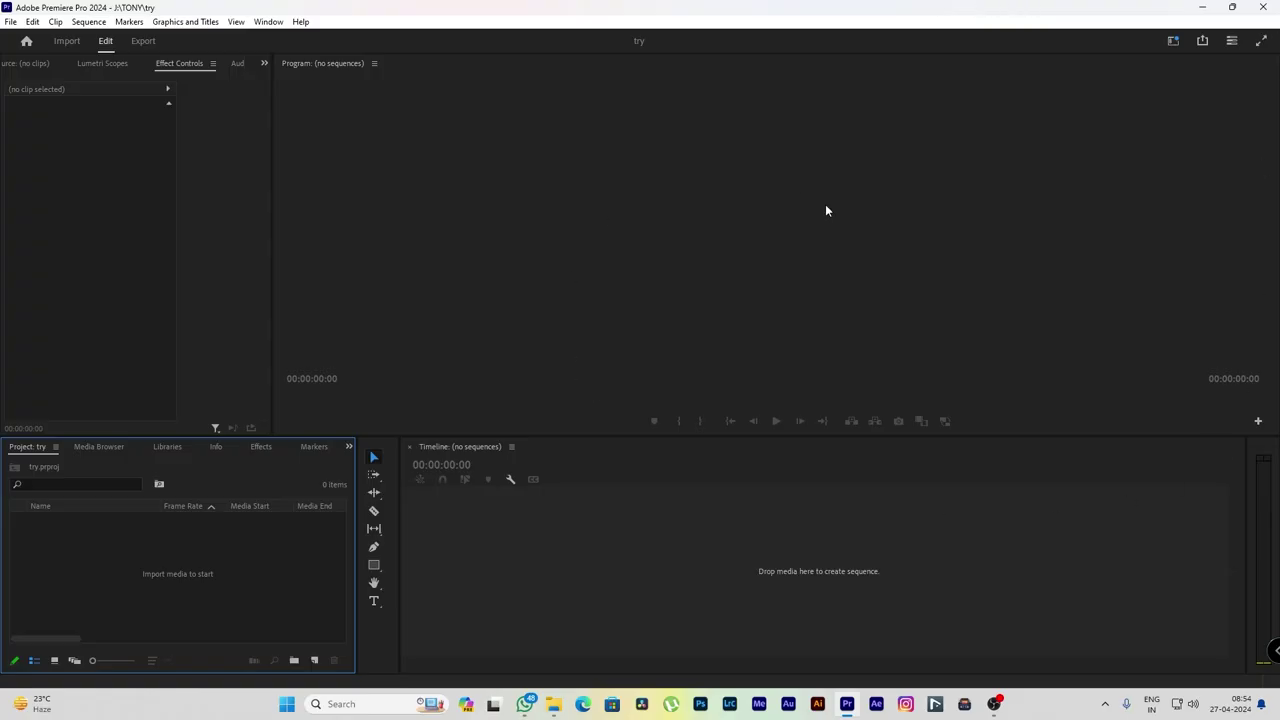
mouse_move(562, 704)
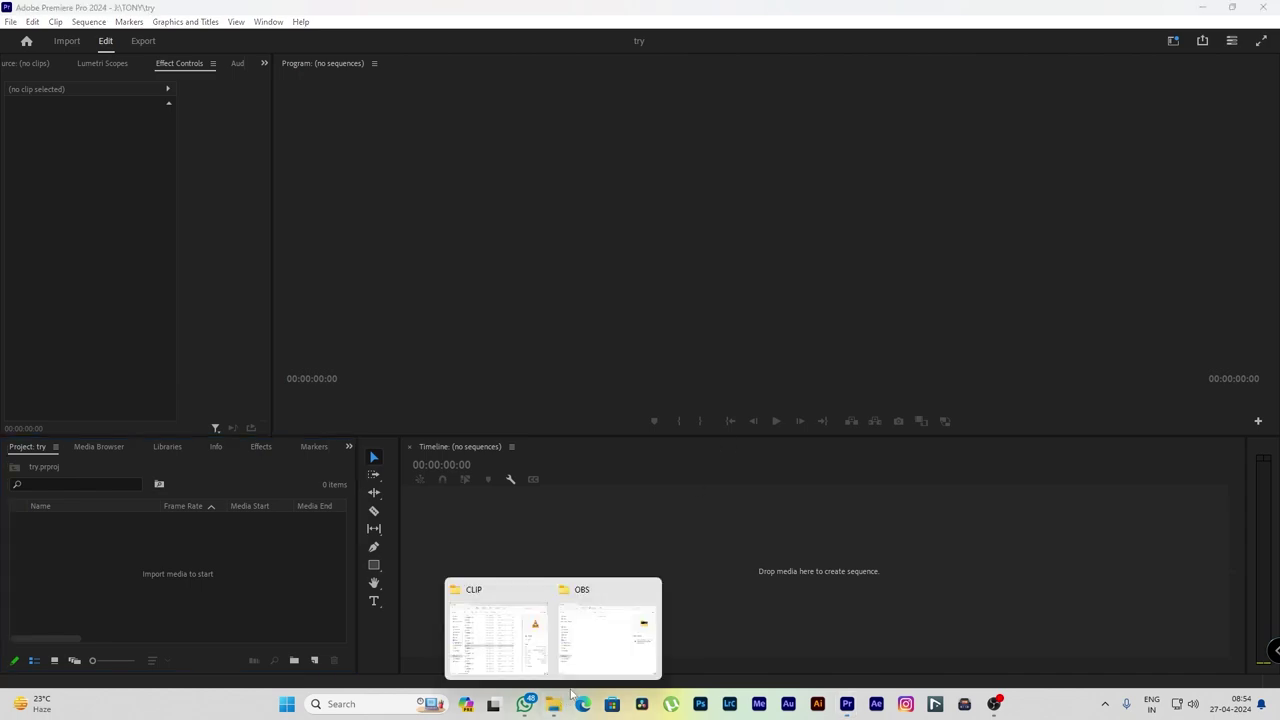
left_click(528, 652)
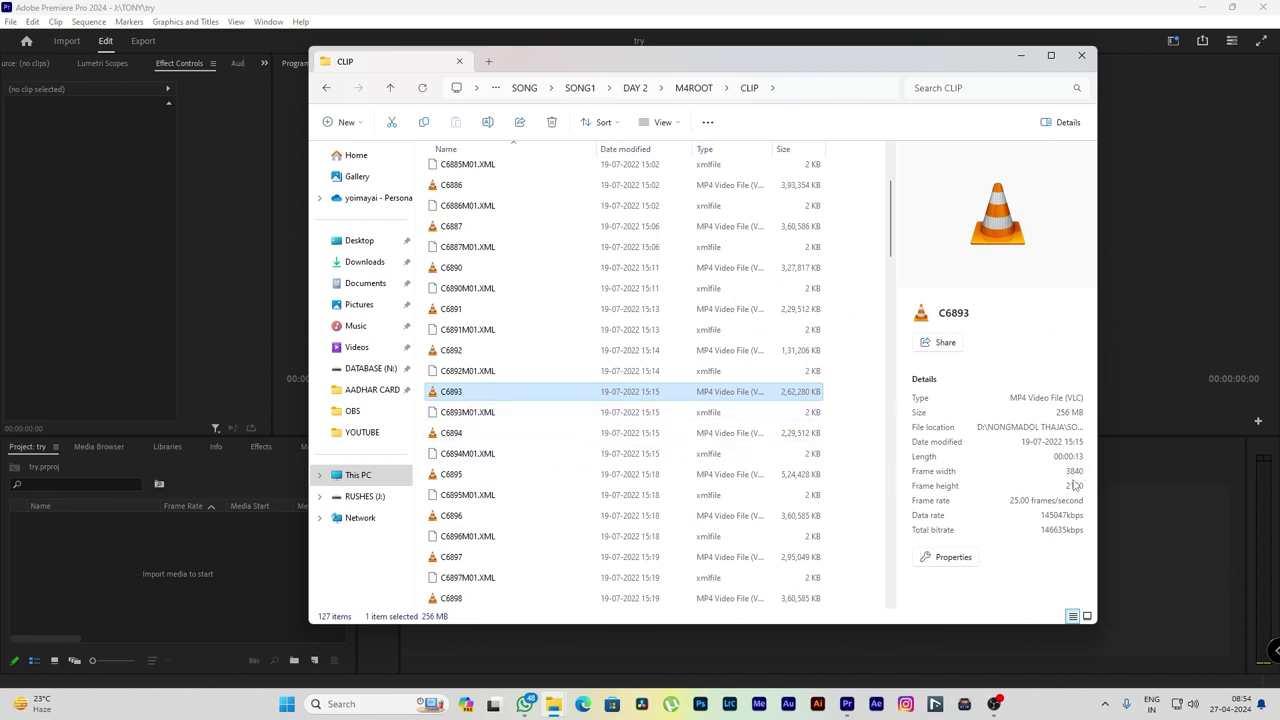
right_click(470, 396)
left_click(517, 284)
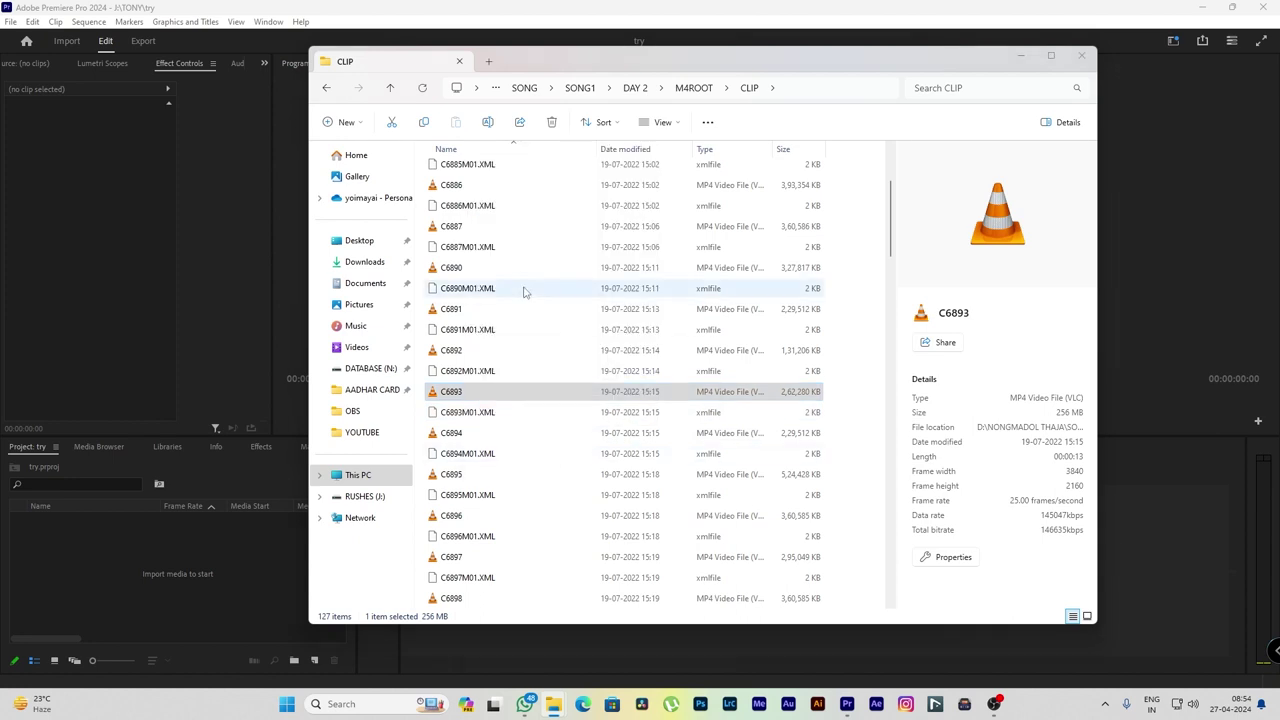
left_click(674, 188)
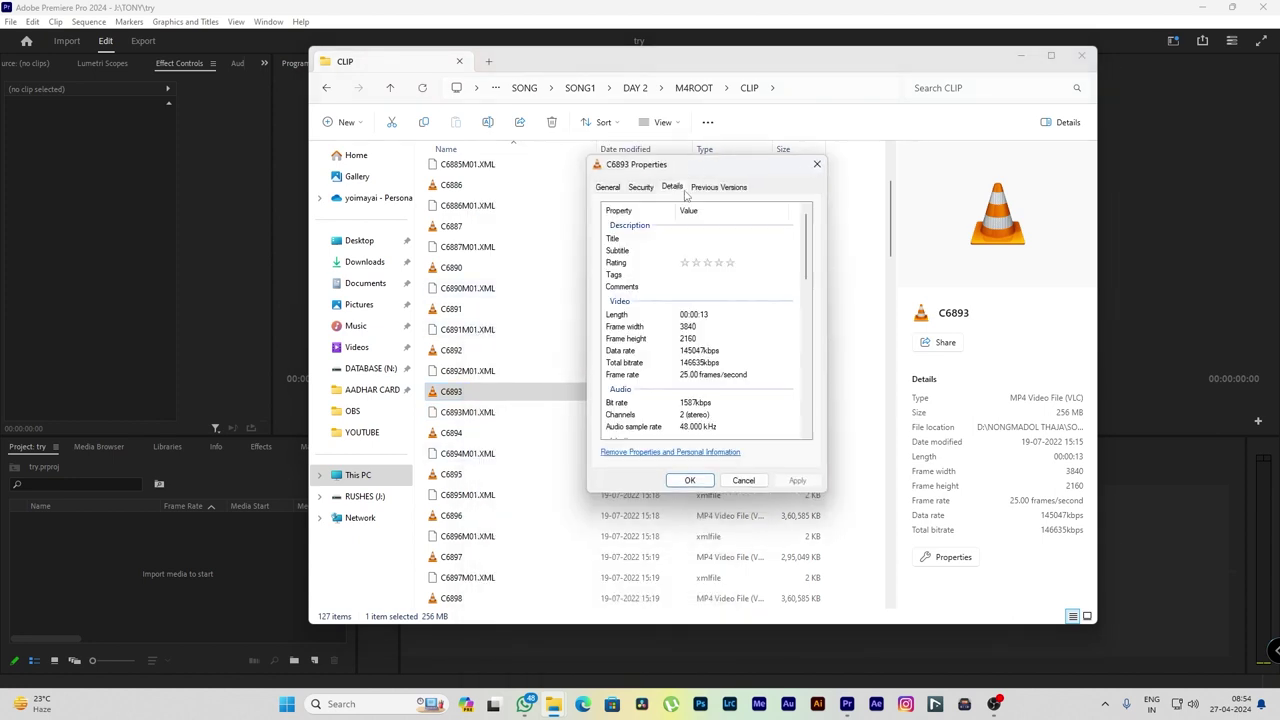
left_click(683, 327)
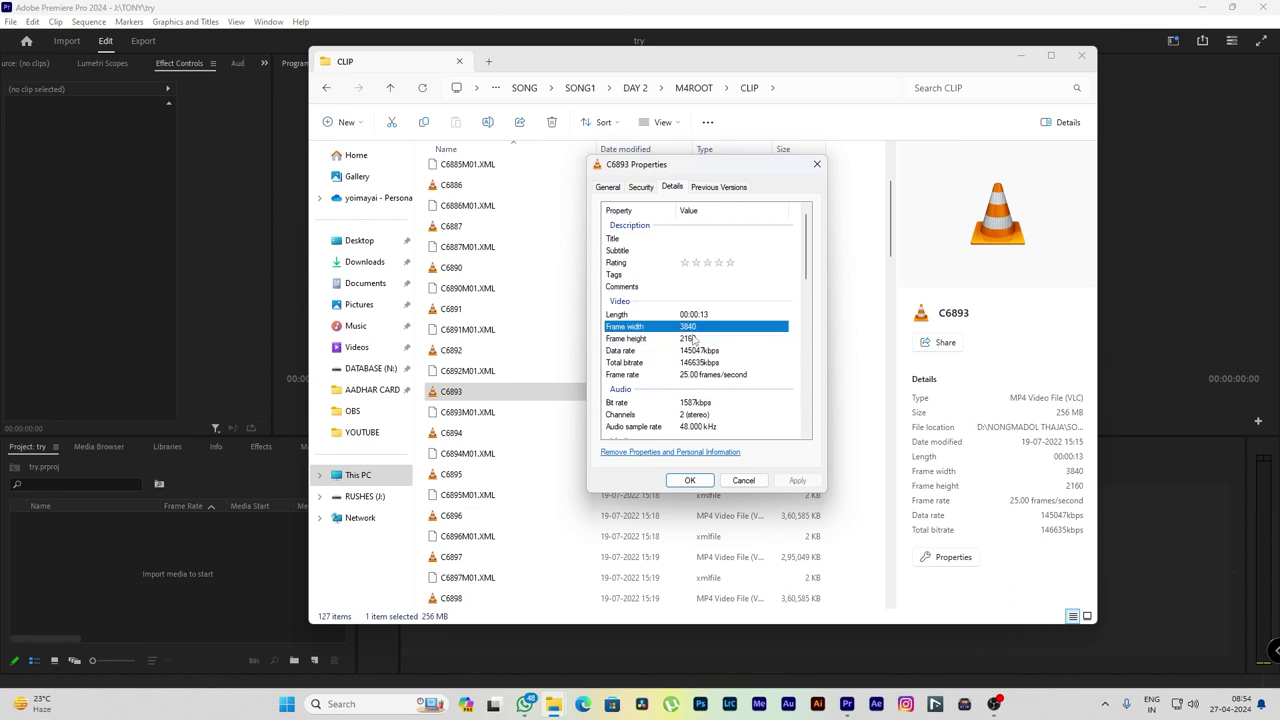
left_click(817, 164)
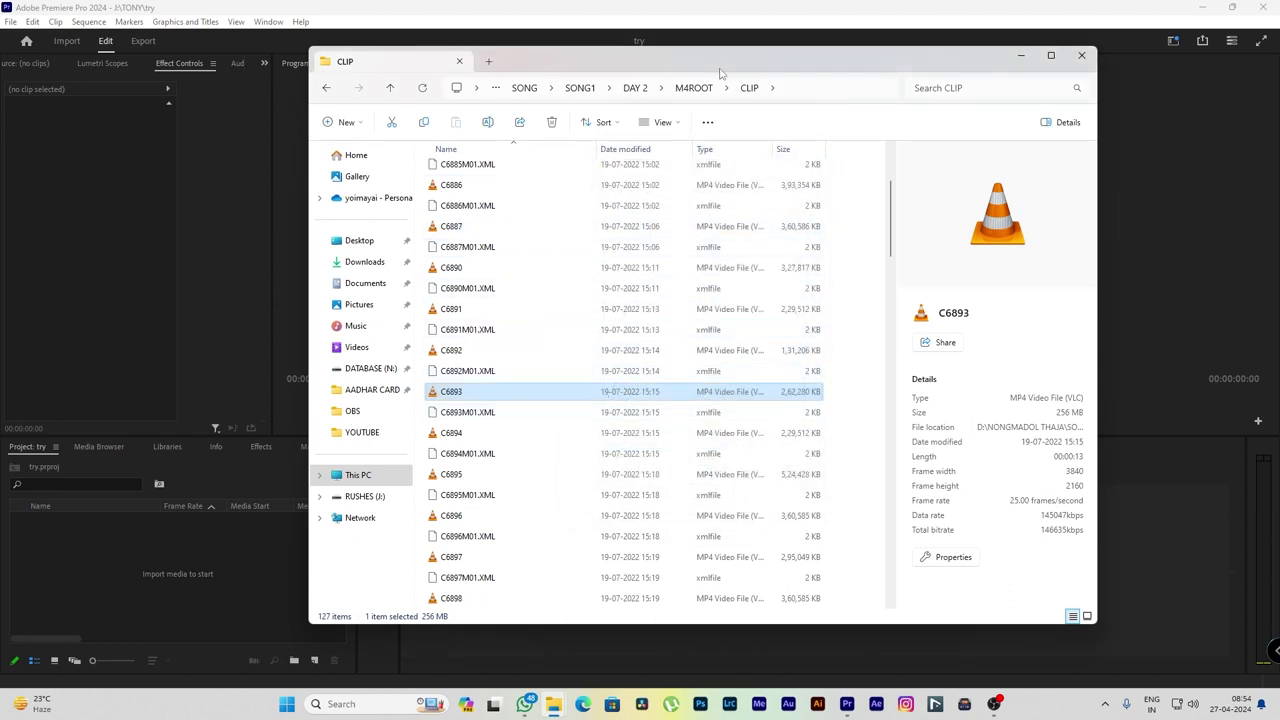
left_click_drag(713, 68, 868, 95)
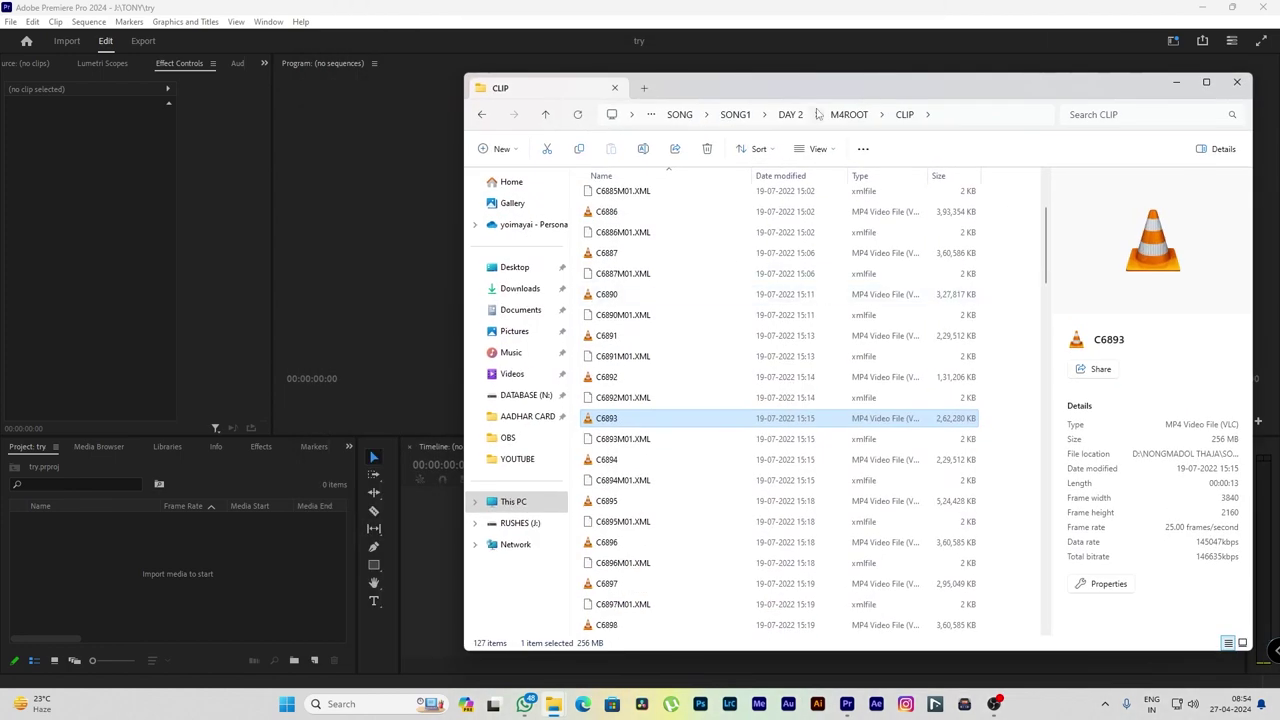
key("super+Down")
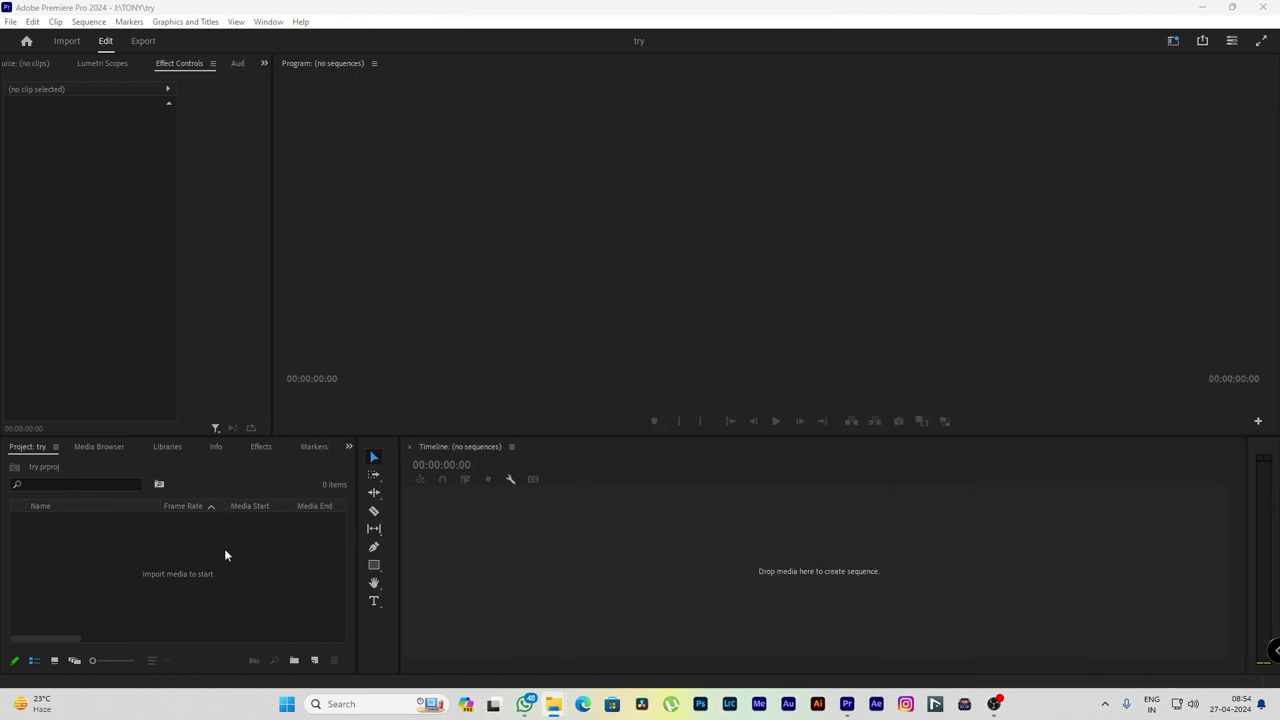
left_click(225, 554)
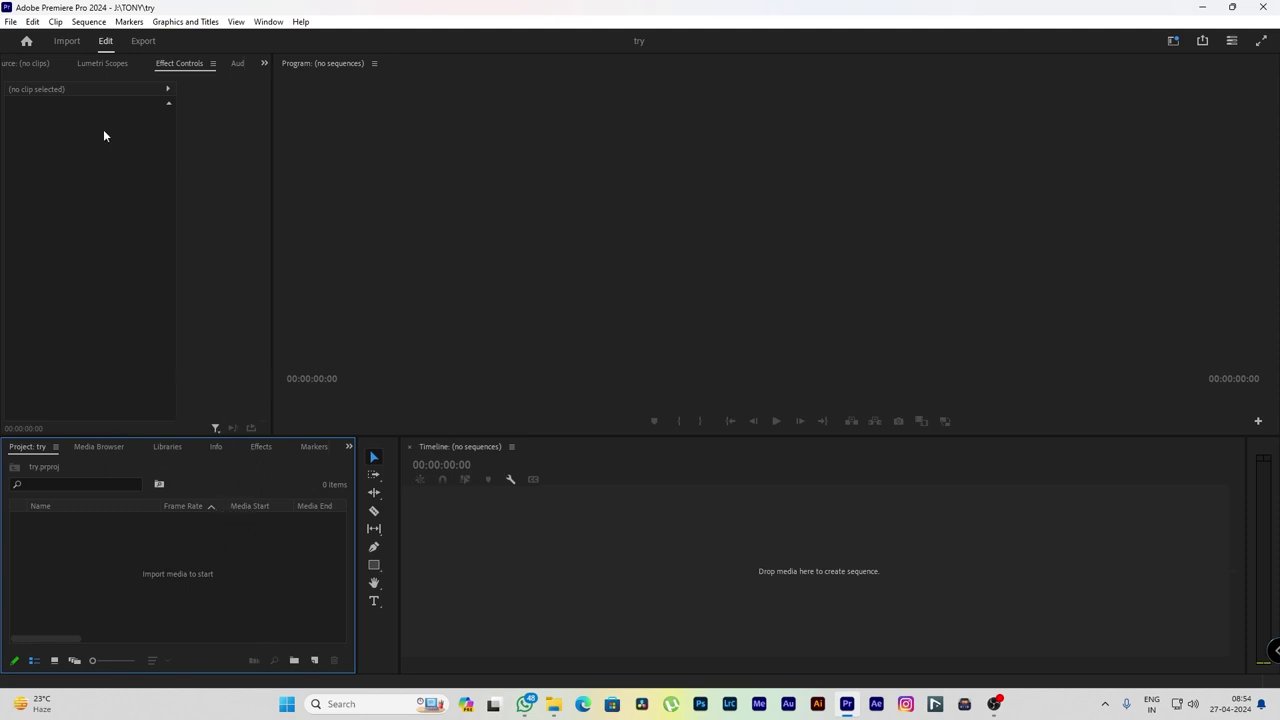
left_click(260, 272)
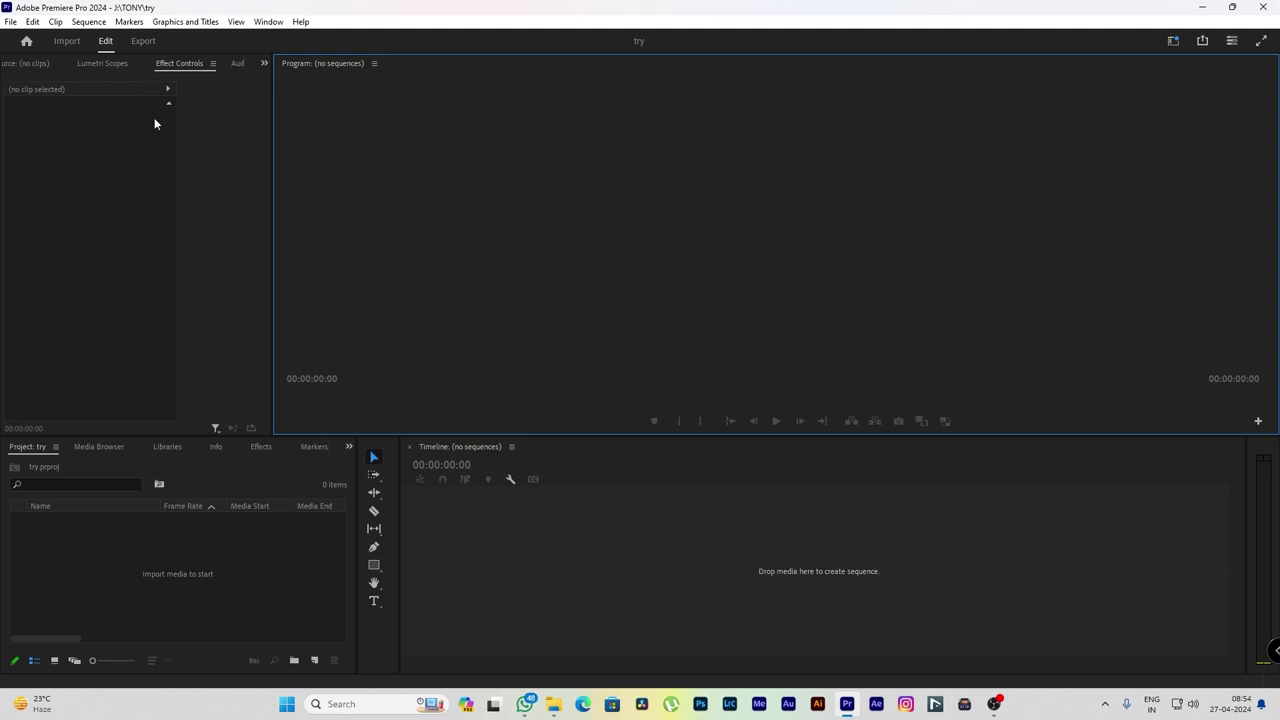
right_click(176, 576)
left_click(215, 417)
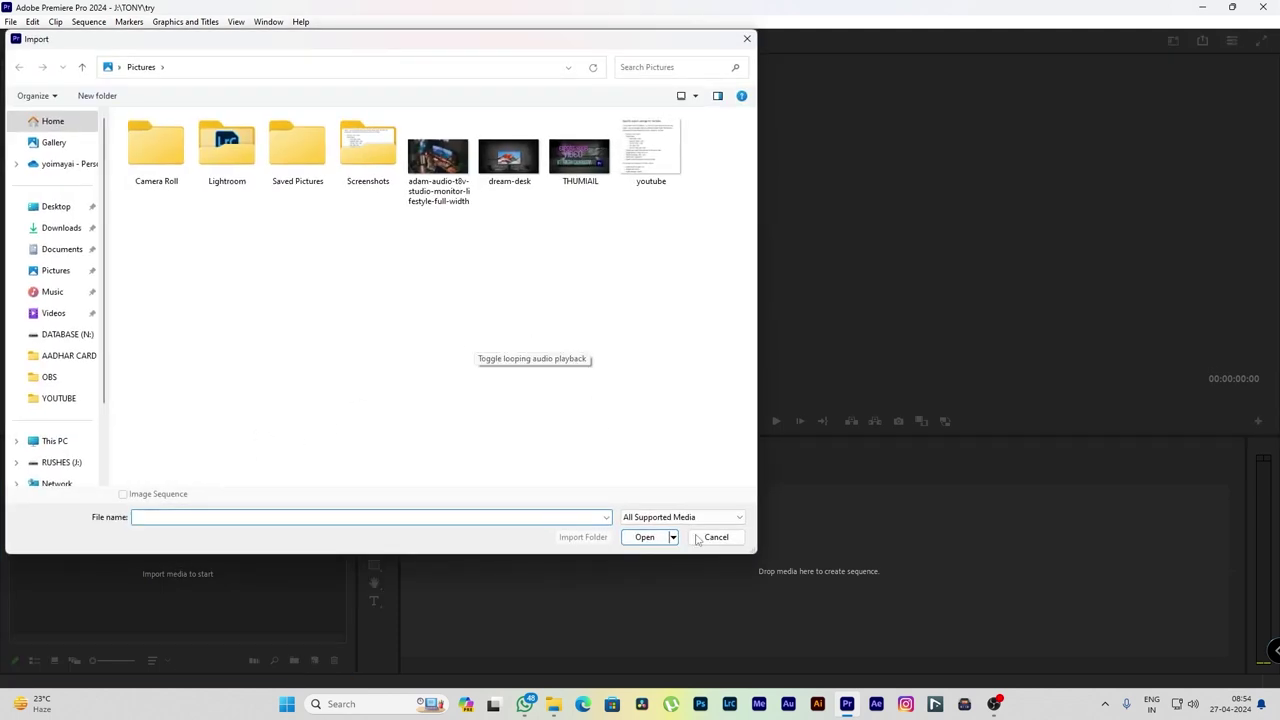
left_click(714, 538)
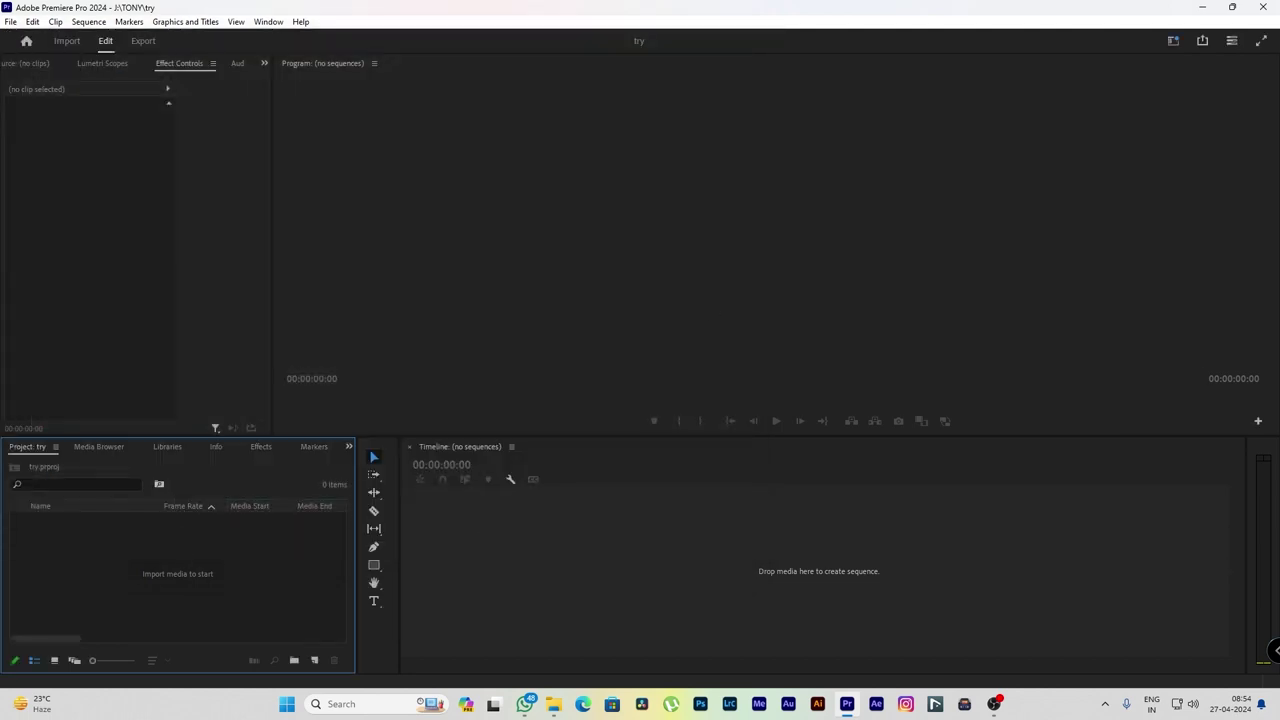
key("alt+Tab")
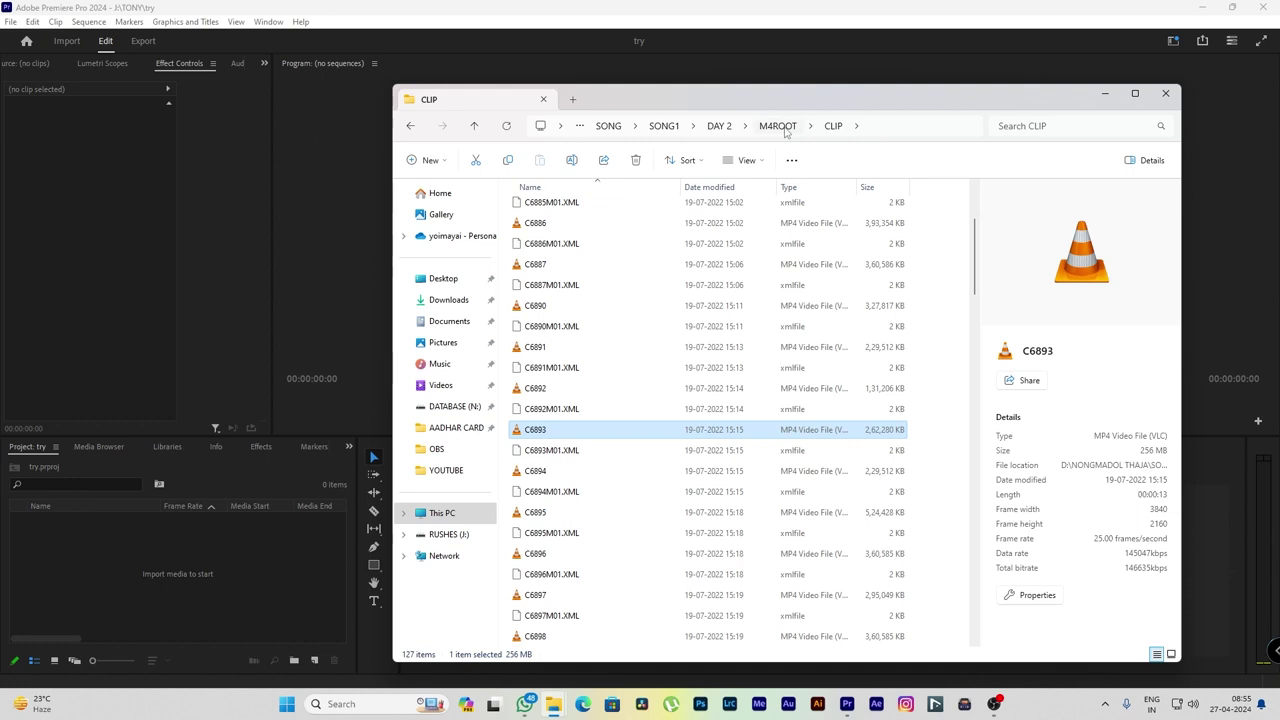
In File Explorer, browse through DAY 2, SONG1, DAY 1 and 22.08.22, then return to Premiere
left_click(722, 132)
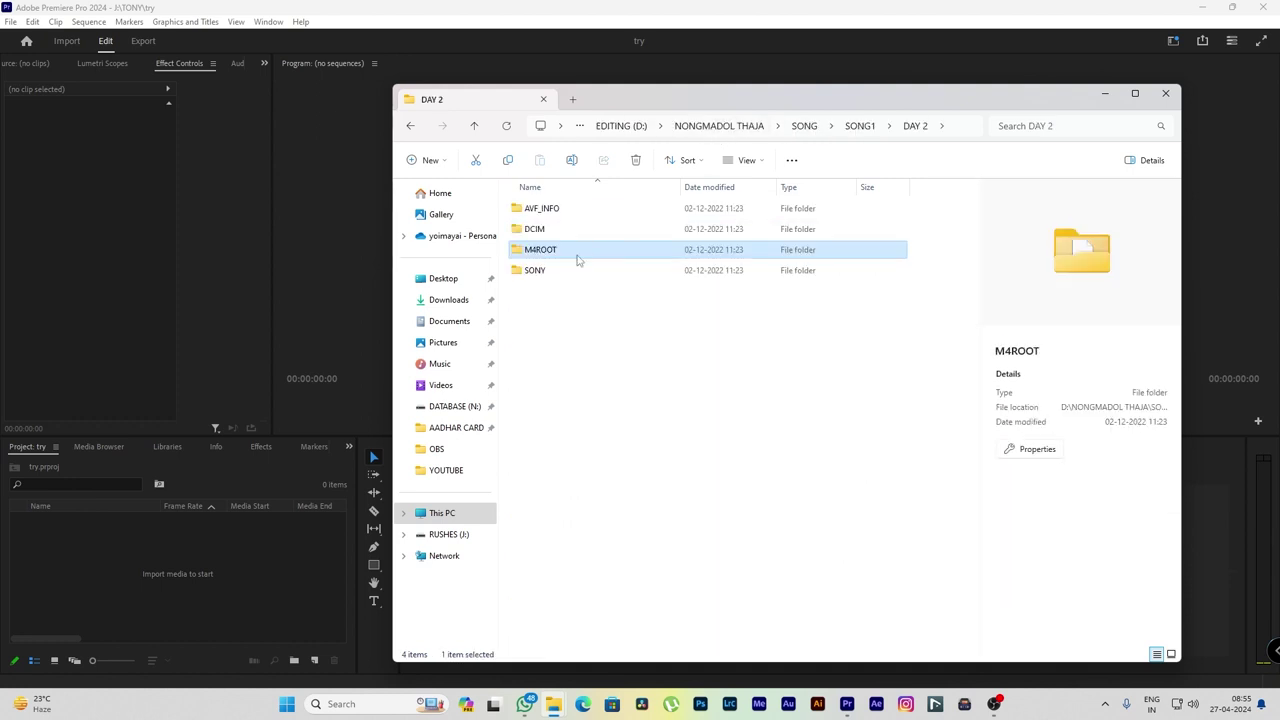
left_click(862, 128)
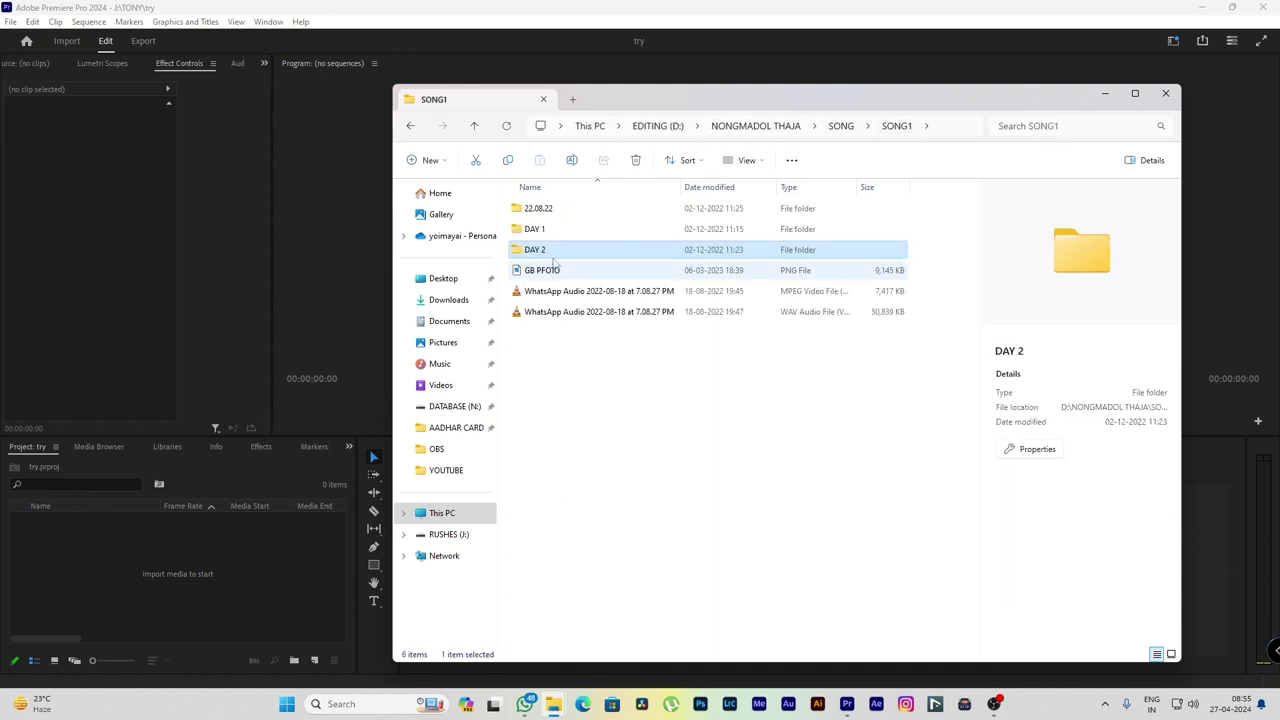
left_click(550, 230)
left_click(550, 209)
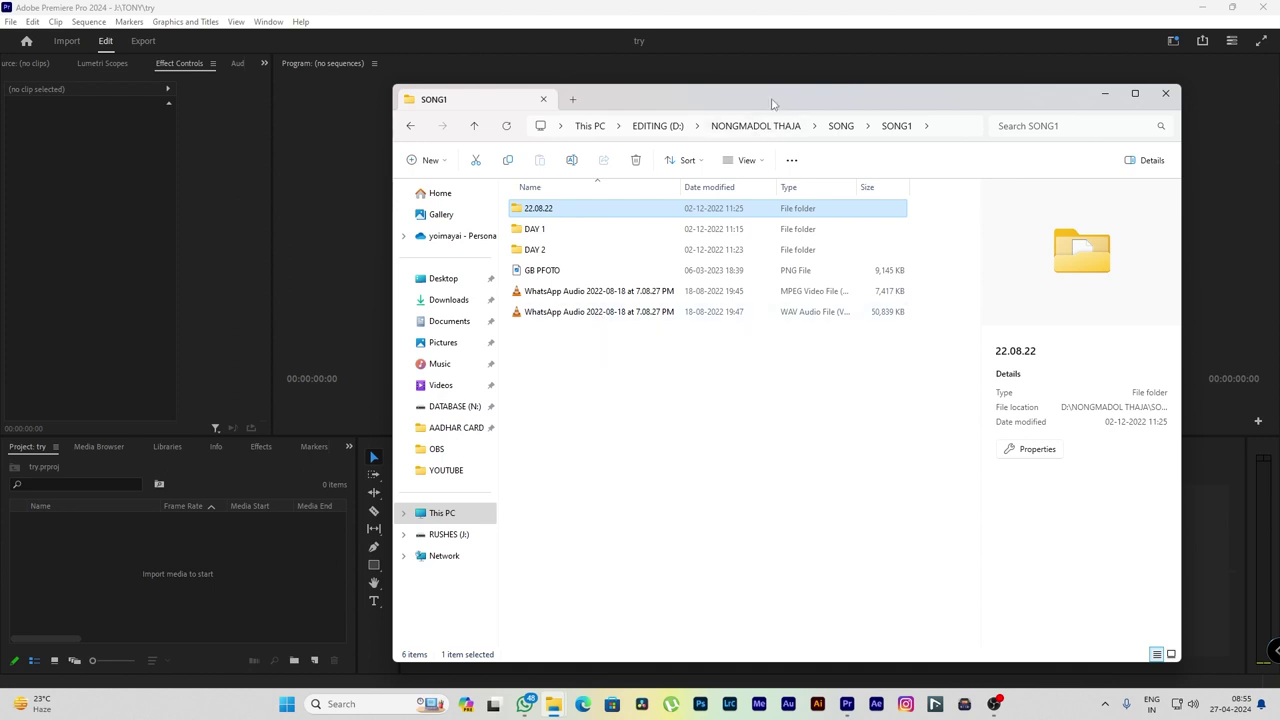
key("alt+Tab")
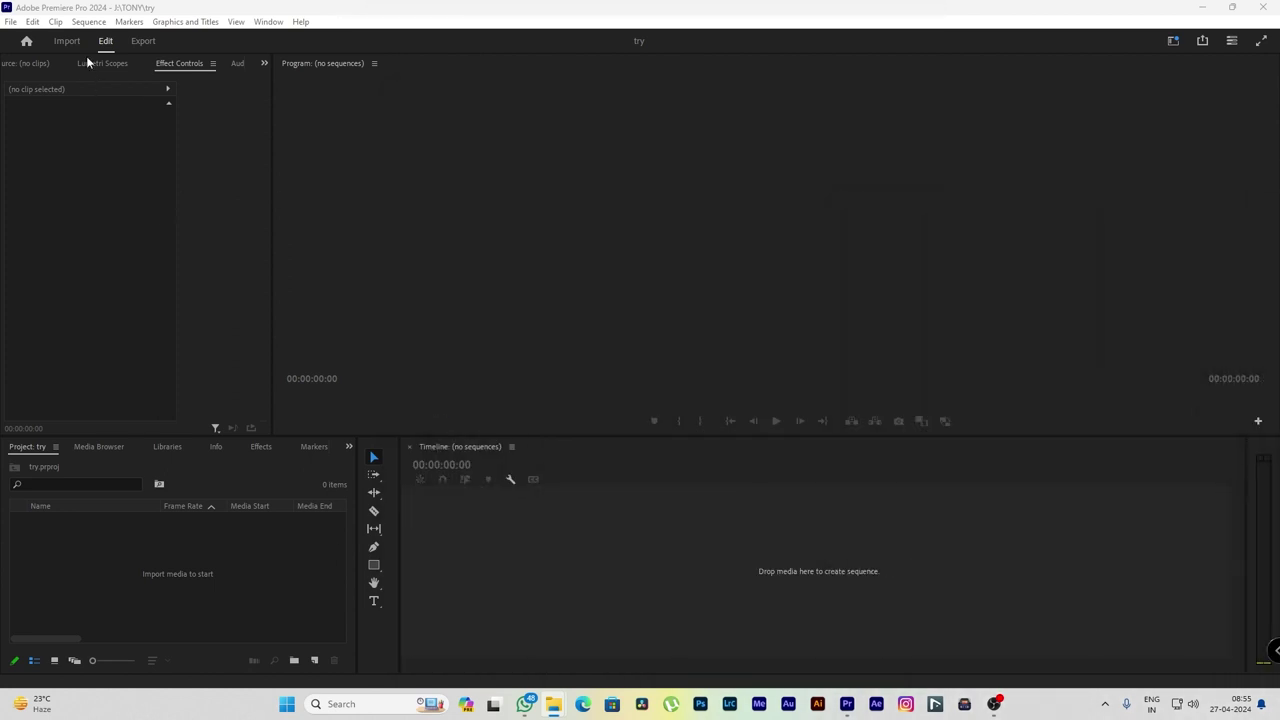
Create Sequence 02 from the UHD (4K) 2160p 25 fps preset via the Project panel's New Item menu
left_click(32, 24)
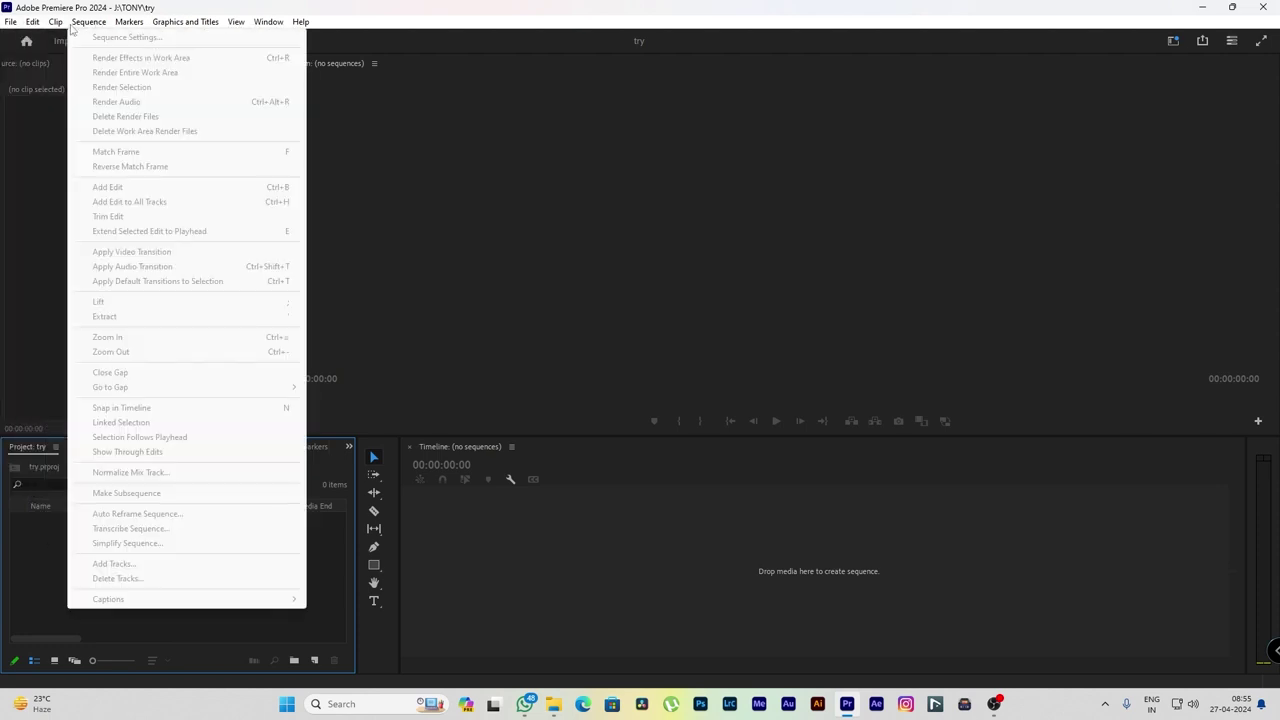
left_click(101, 23)
right_click(230, 599)
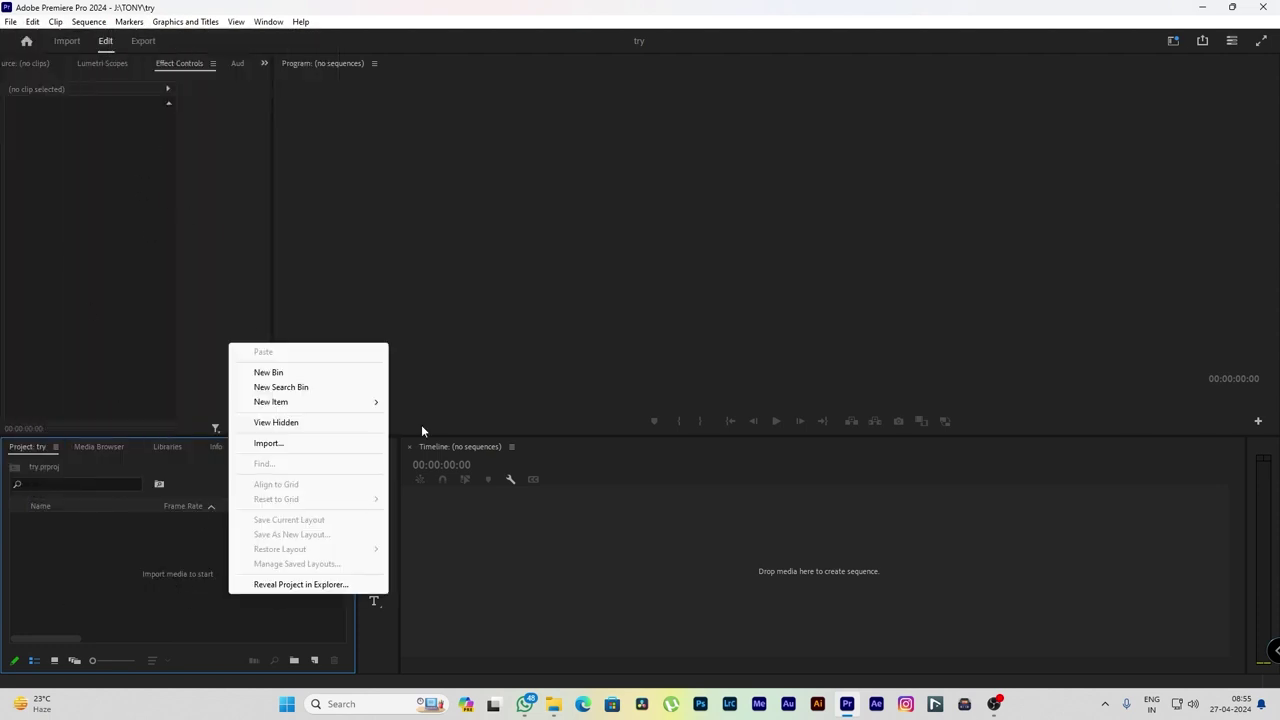
mouse_move(306, 404)
left_click(490, 402)
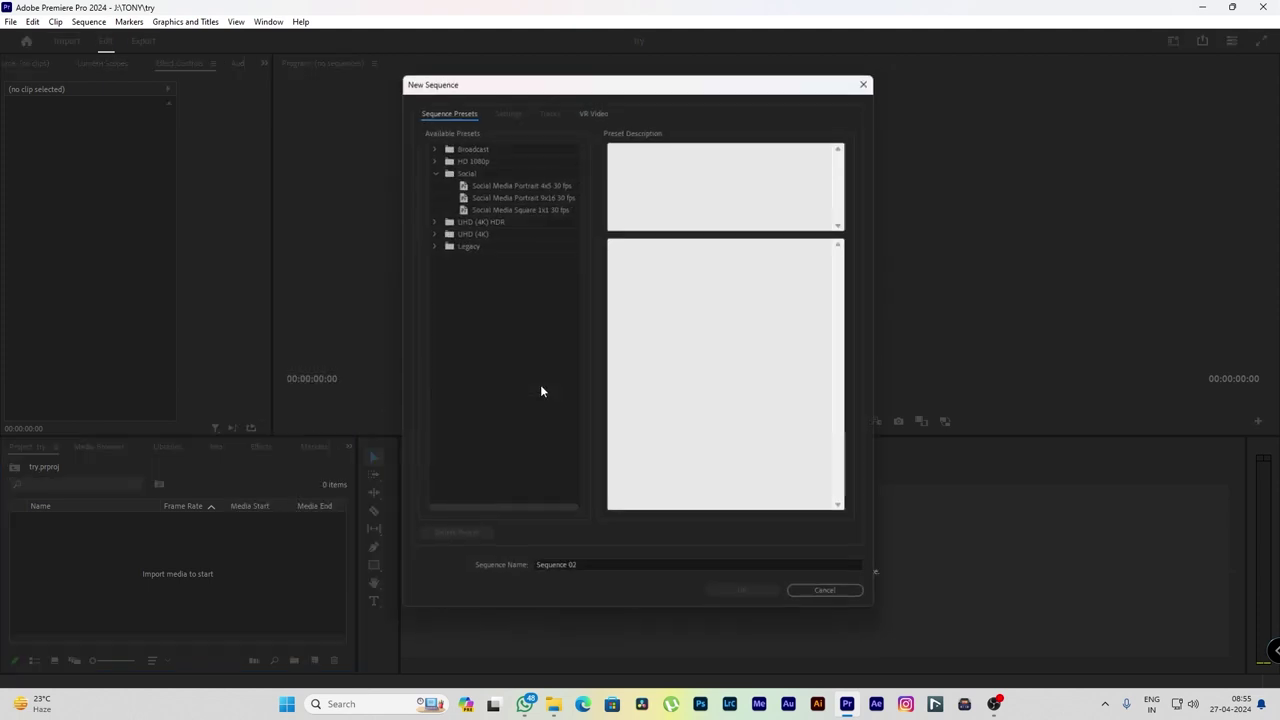
left_click(428, 167)
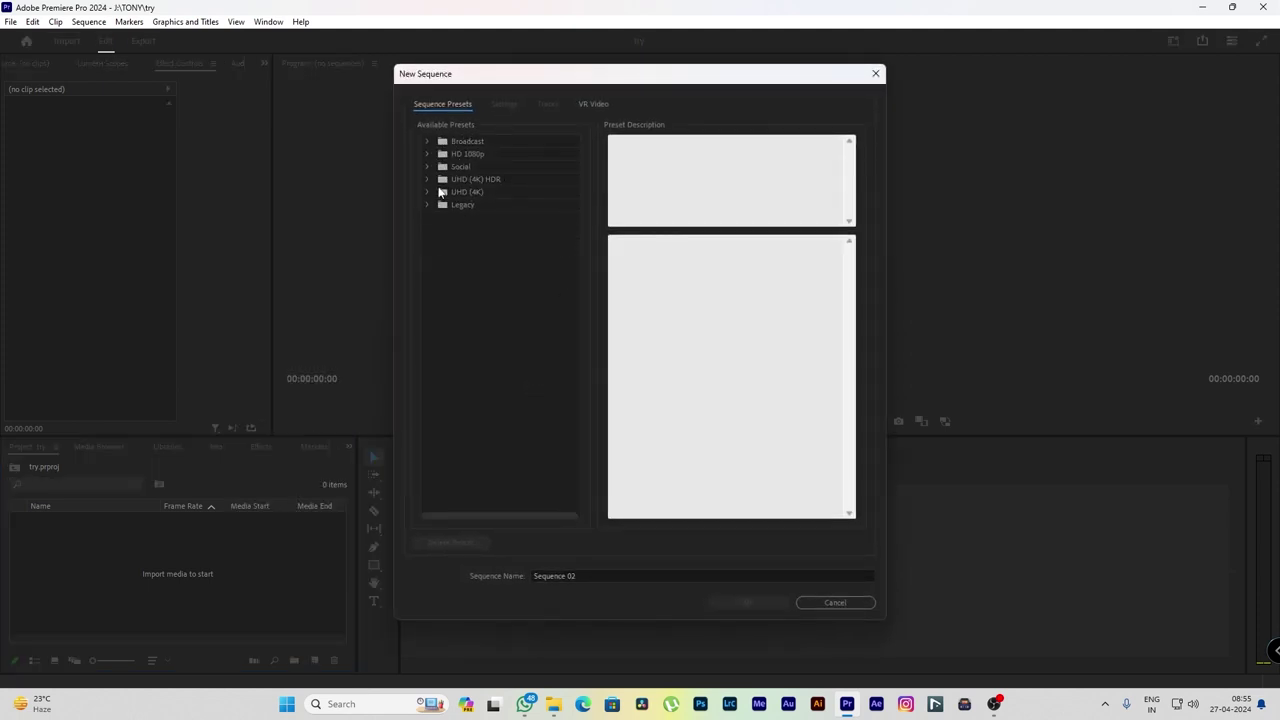
left_click(427, 191)
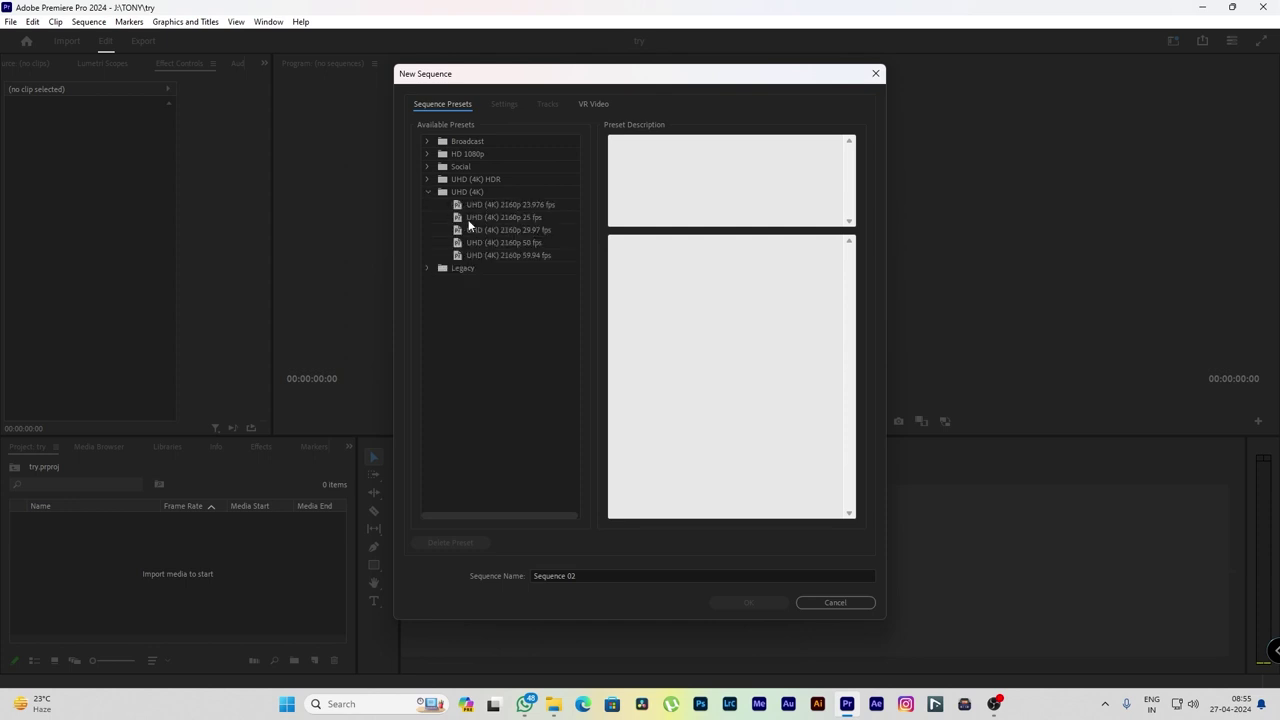
left_click(460, 220)
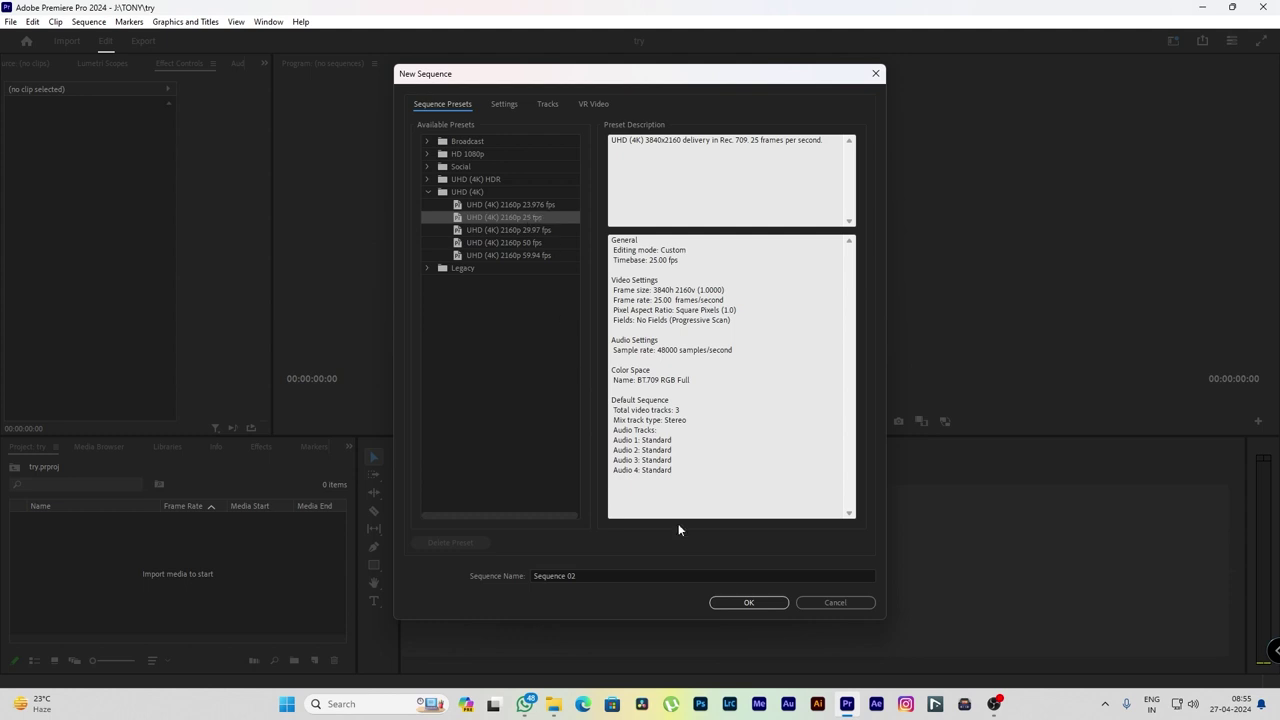
left_click(745, 602)
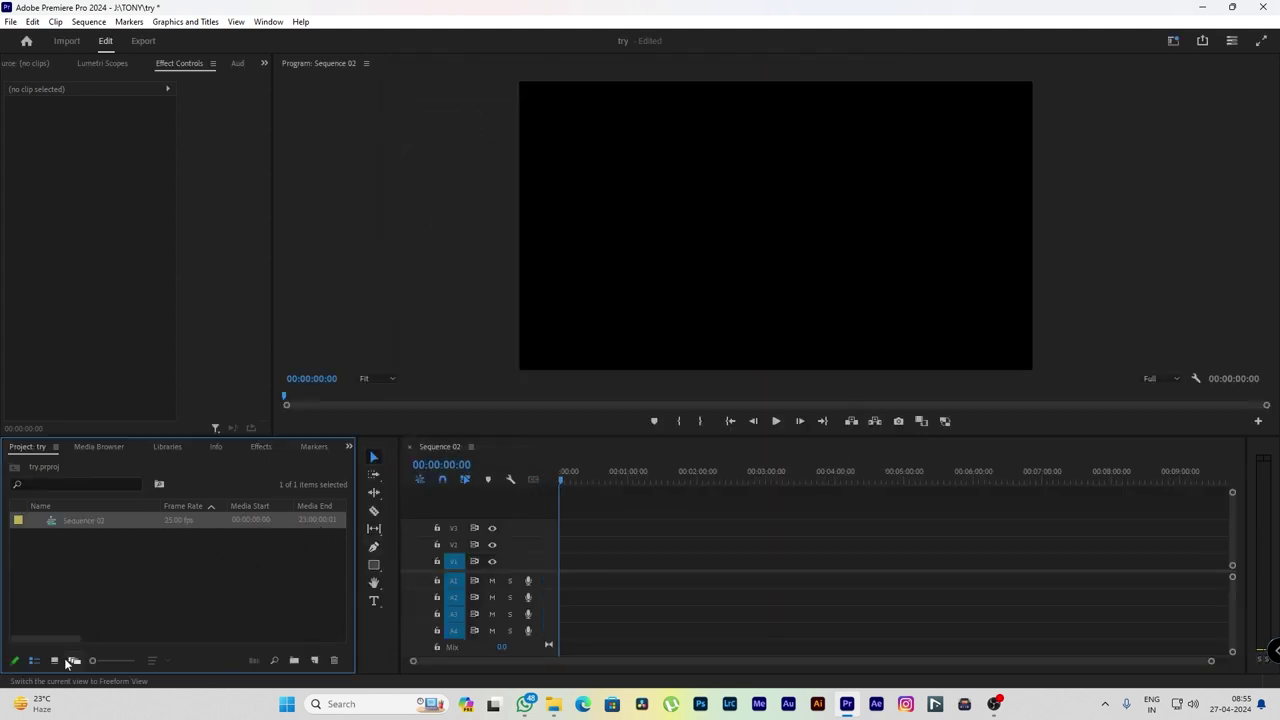
Check Enable proxies in Edit > Preferences > Media and confirm with OK
mouse_move(80, 639)
left_mouse_down()
mouse_move(148, 637)
mouse_move(114, 639)
left_mouse_up()
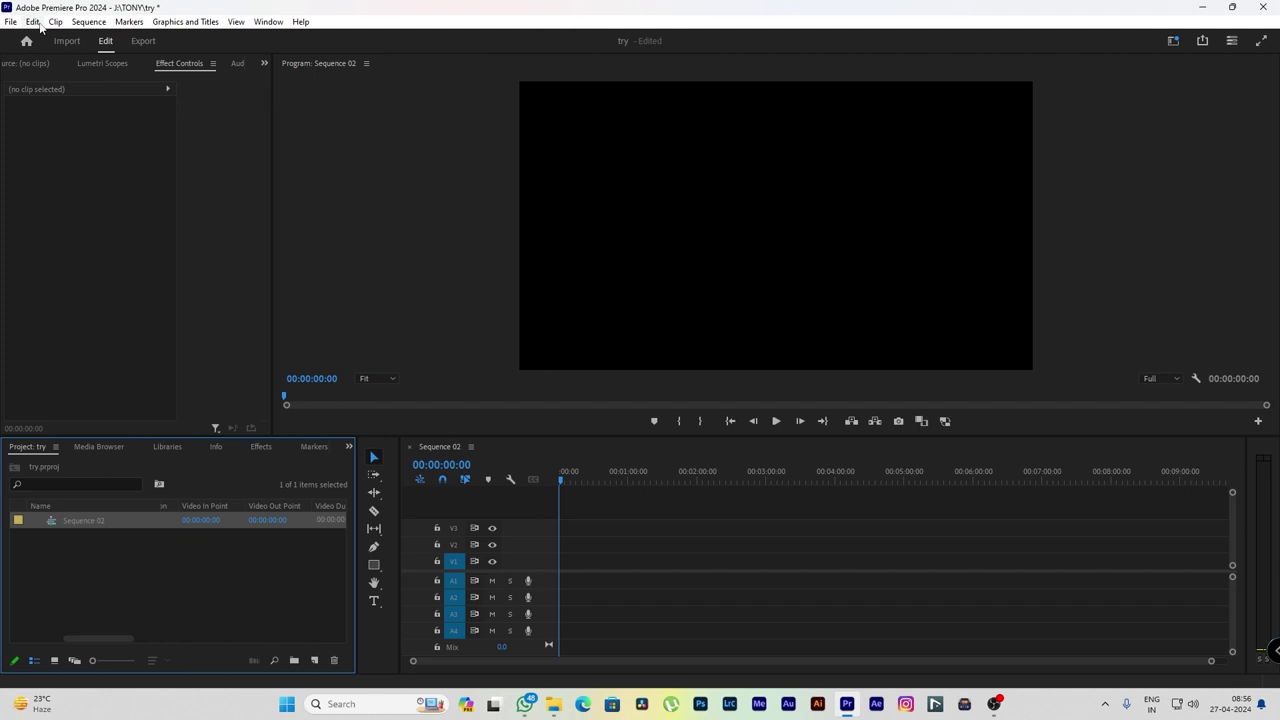
left_click(33, 21)
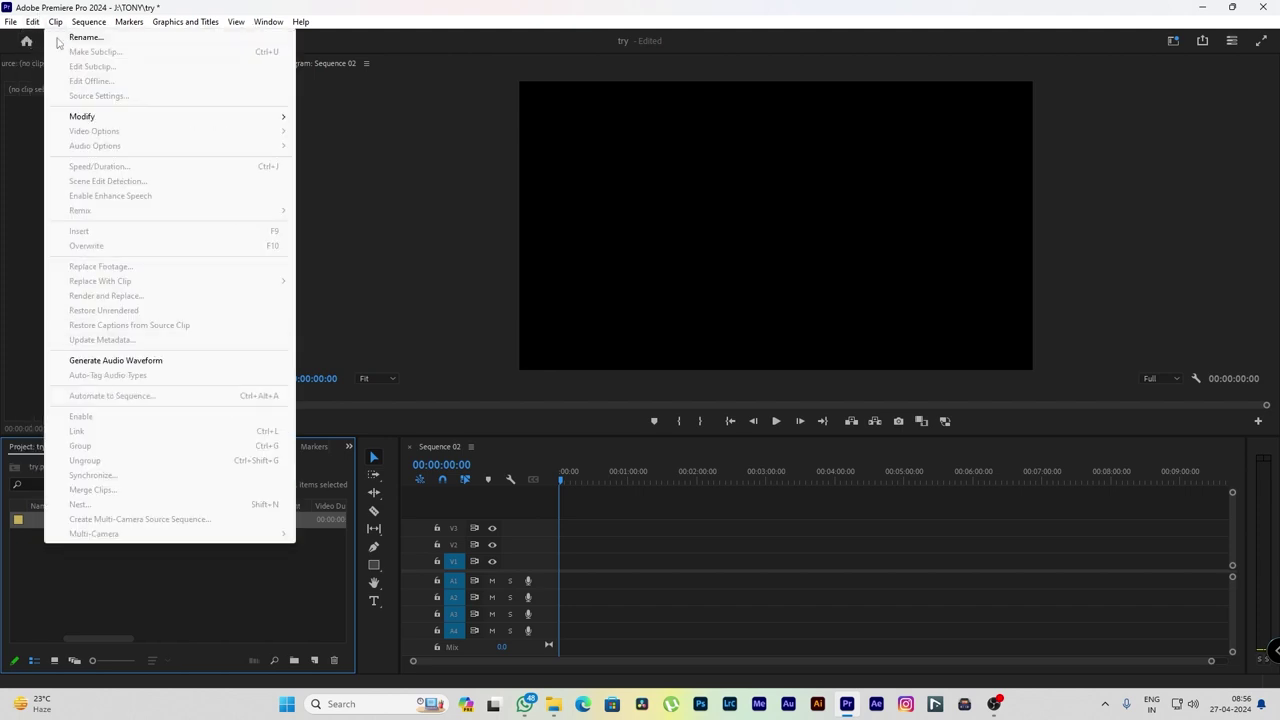
mouse_move(89, 23)
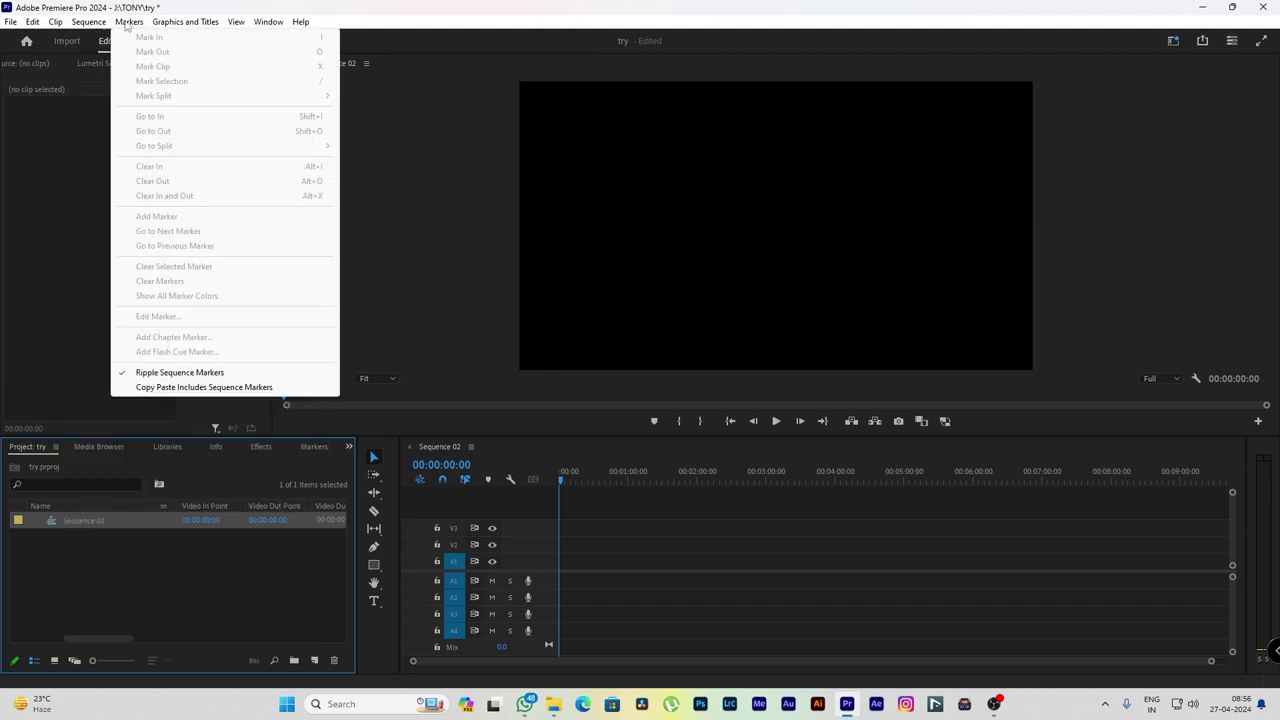
mouse_move(167, 24)
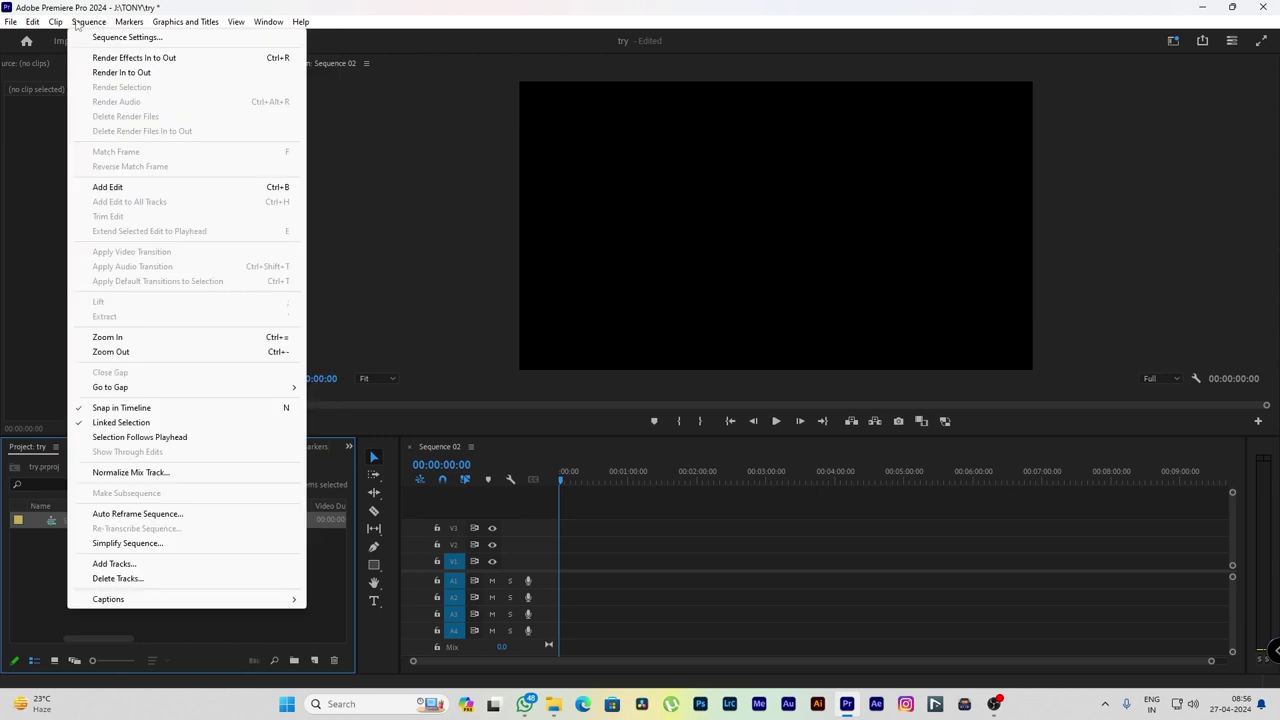
mouse_move(35, 25)
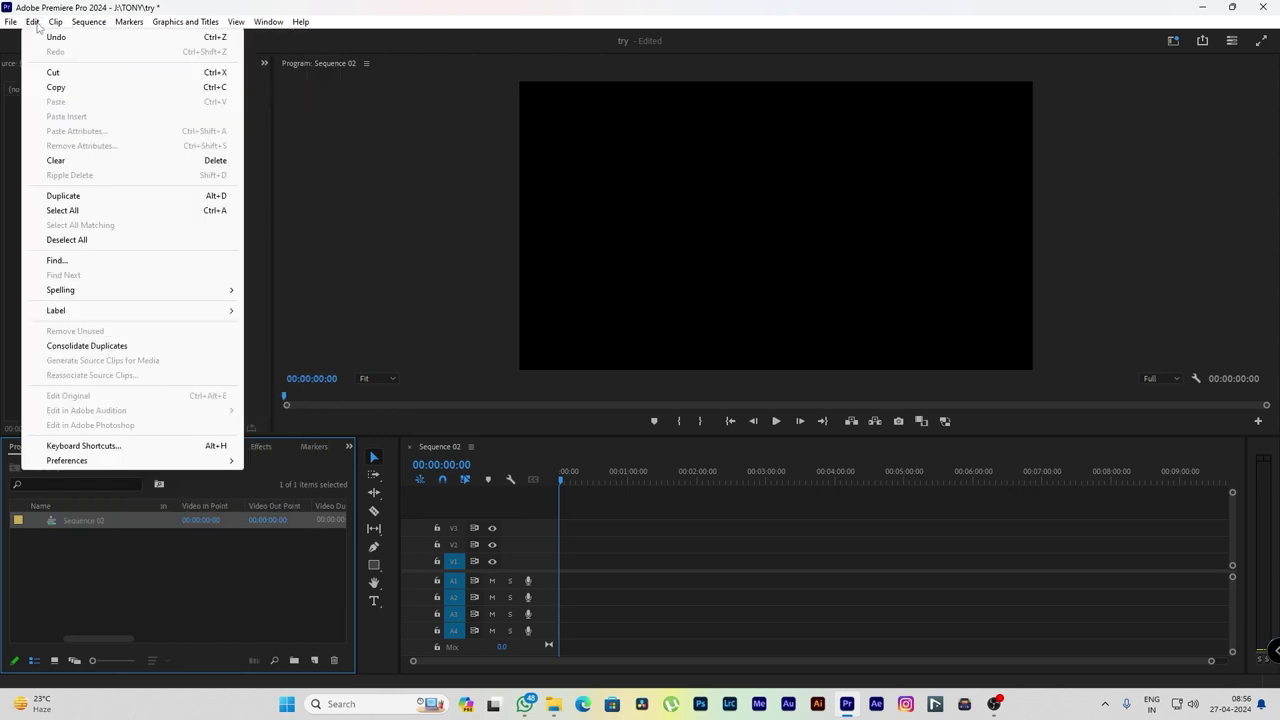
mouse_move(114, 463)
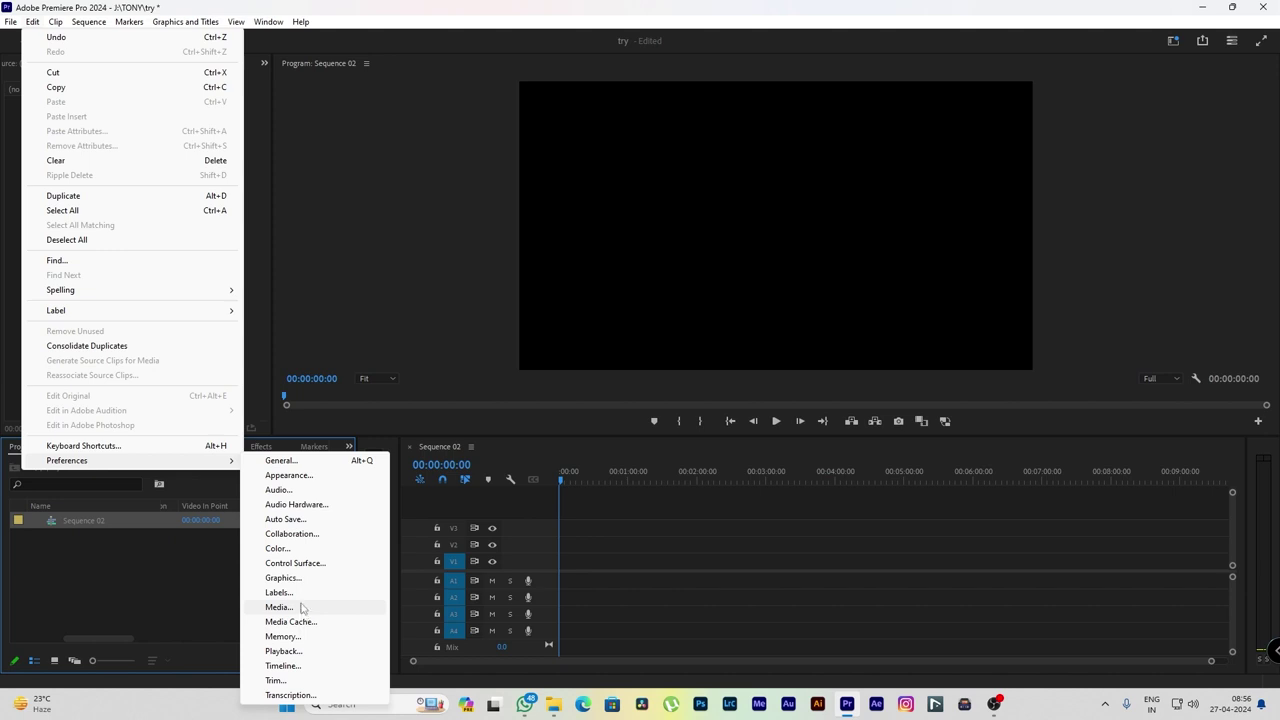
left_click(285, 607)
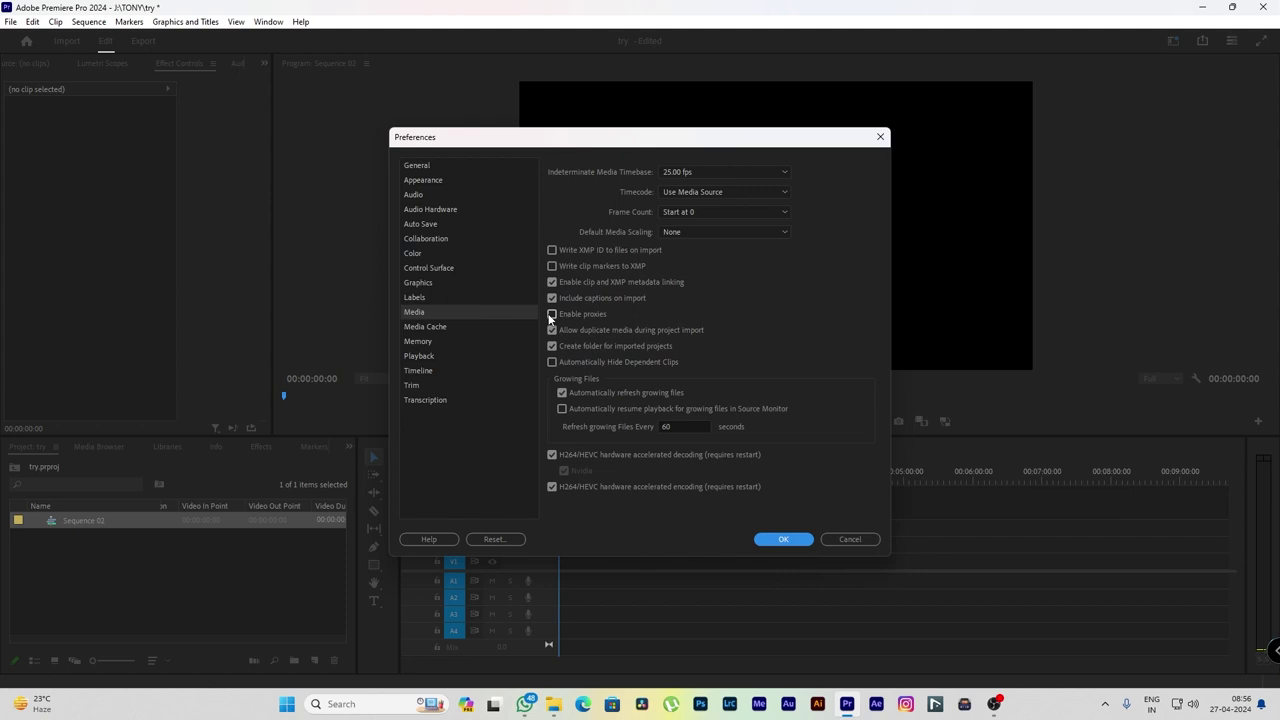
left_click(551, 314)
left_click(790, 539)
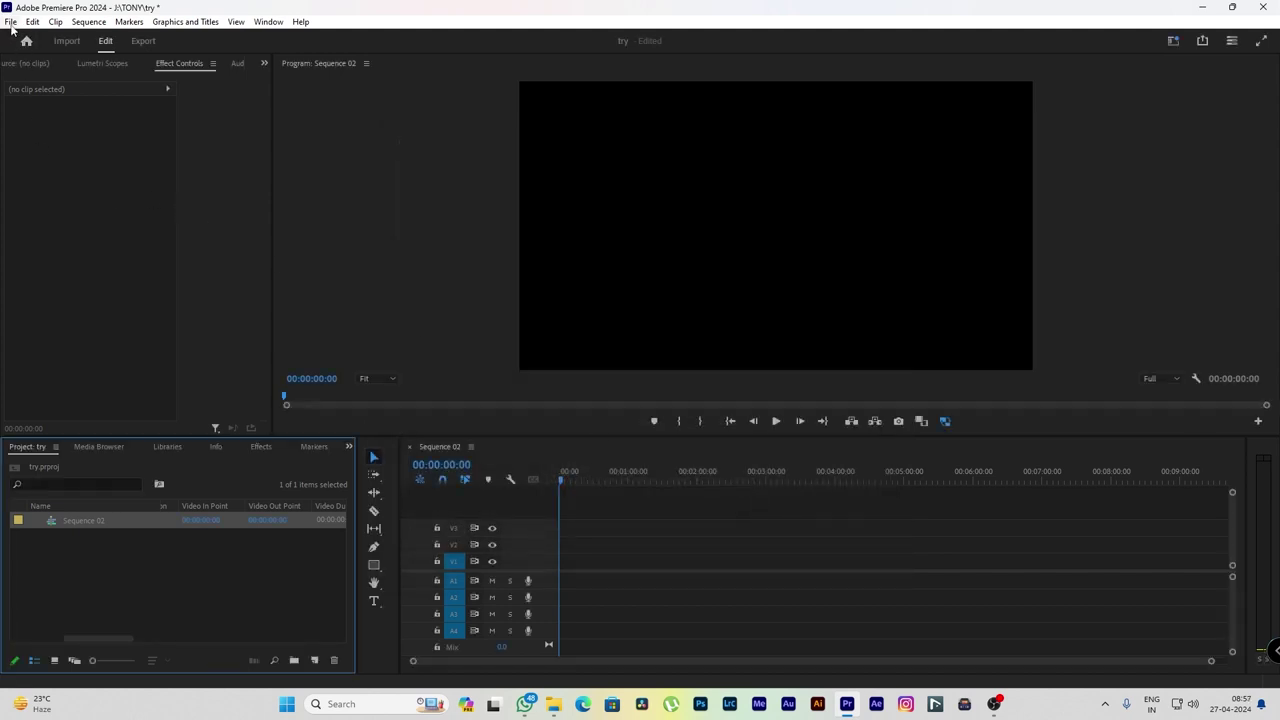
Open Project Settings at the Ingest Settings tab and expand the Action dropdown
left_click(10, 21)
mouse_move(90, 440)
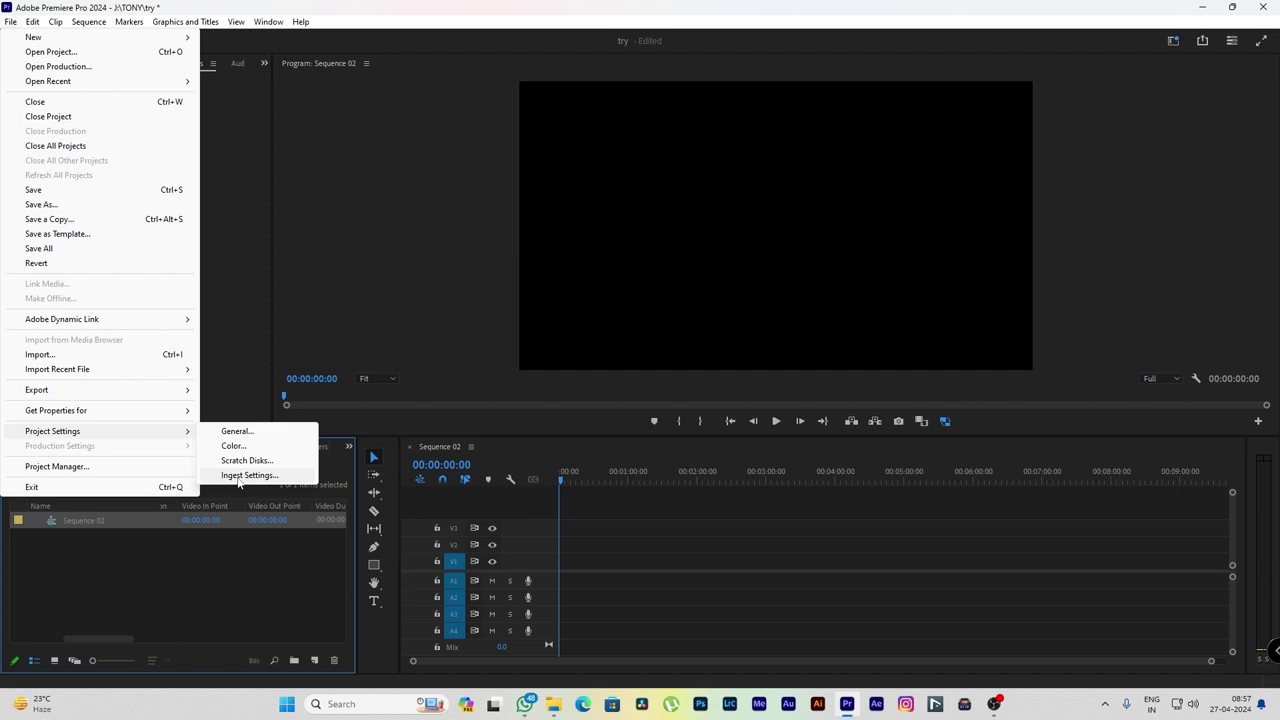
left_click(239, 478)
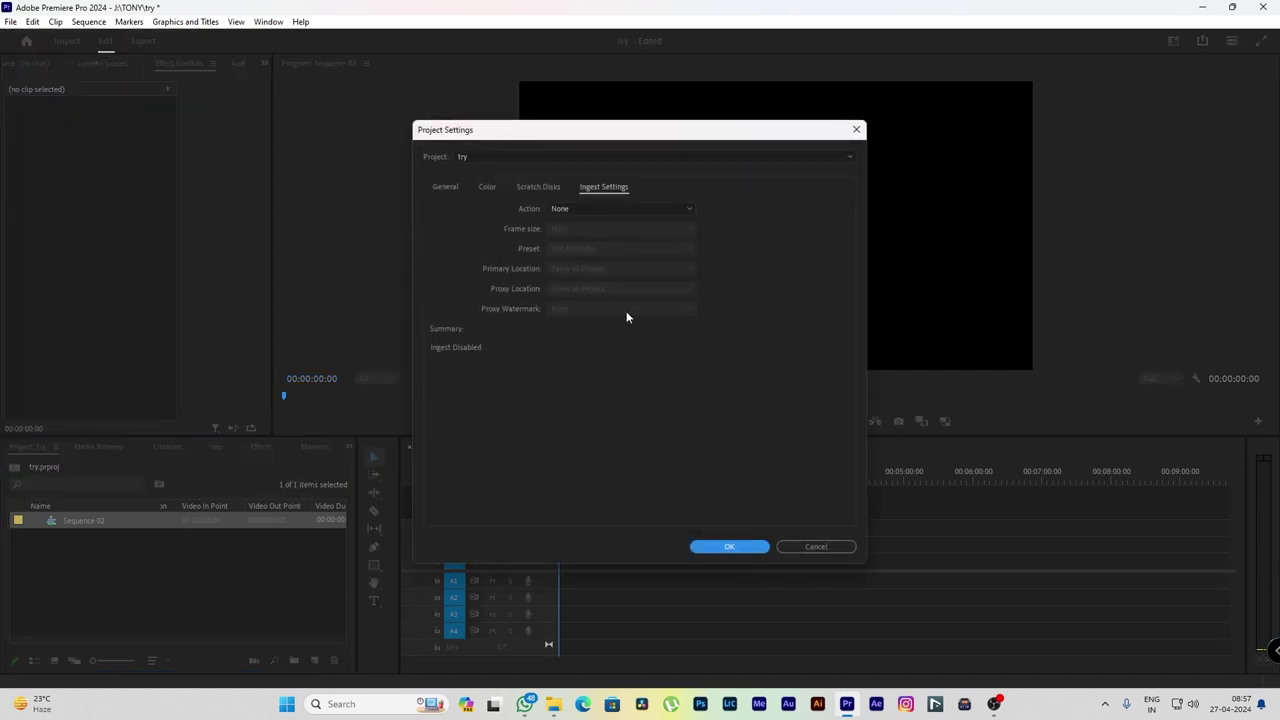
left_click(440, 190)
left_click(487, 188)
left_click(537, 189)
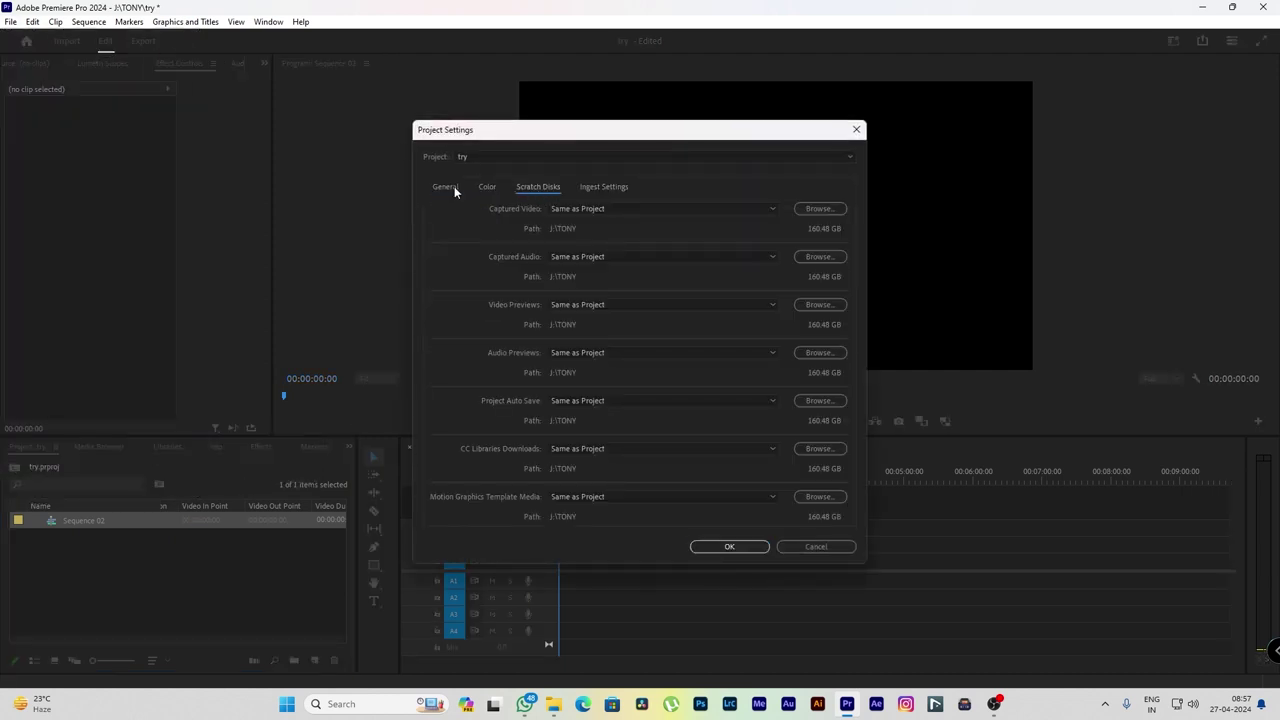
left_click(447, 187)
left_click(588, 190)
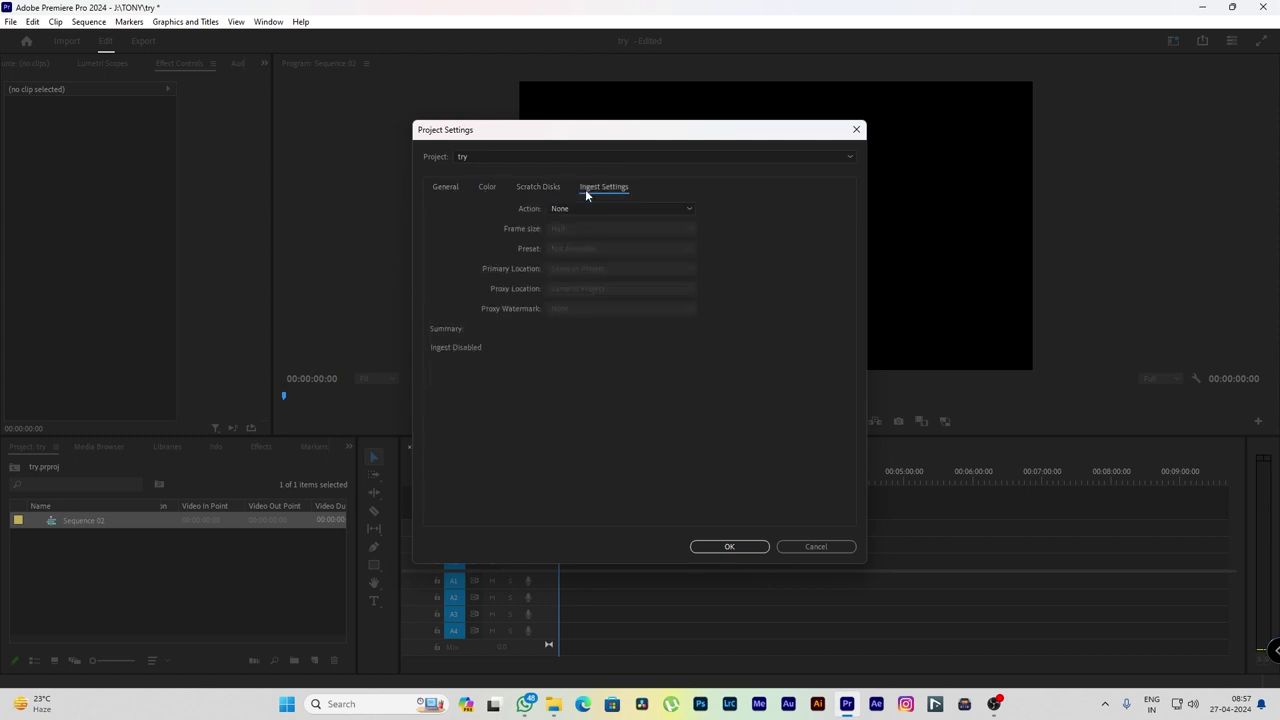
left_click(631, 210)
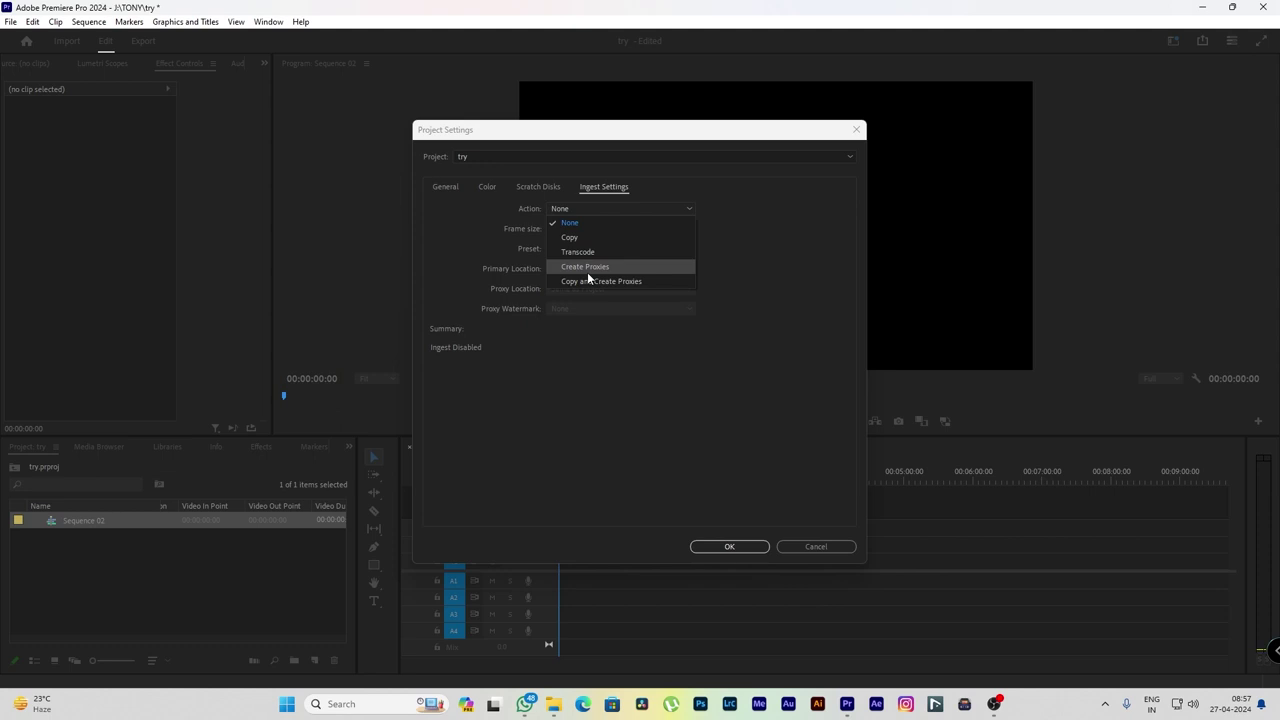
Set ingest Action to Create Proxies, Half frame size, H.264 MP4 Proxy preset, location Same as Project
left_click(588, 268)
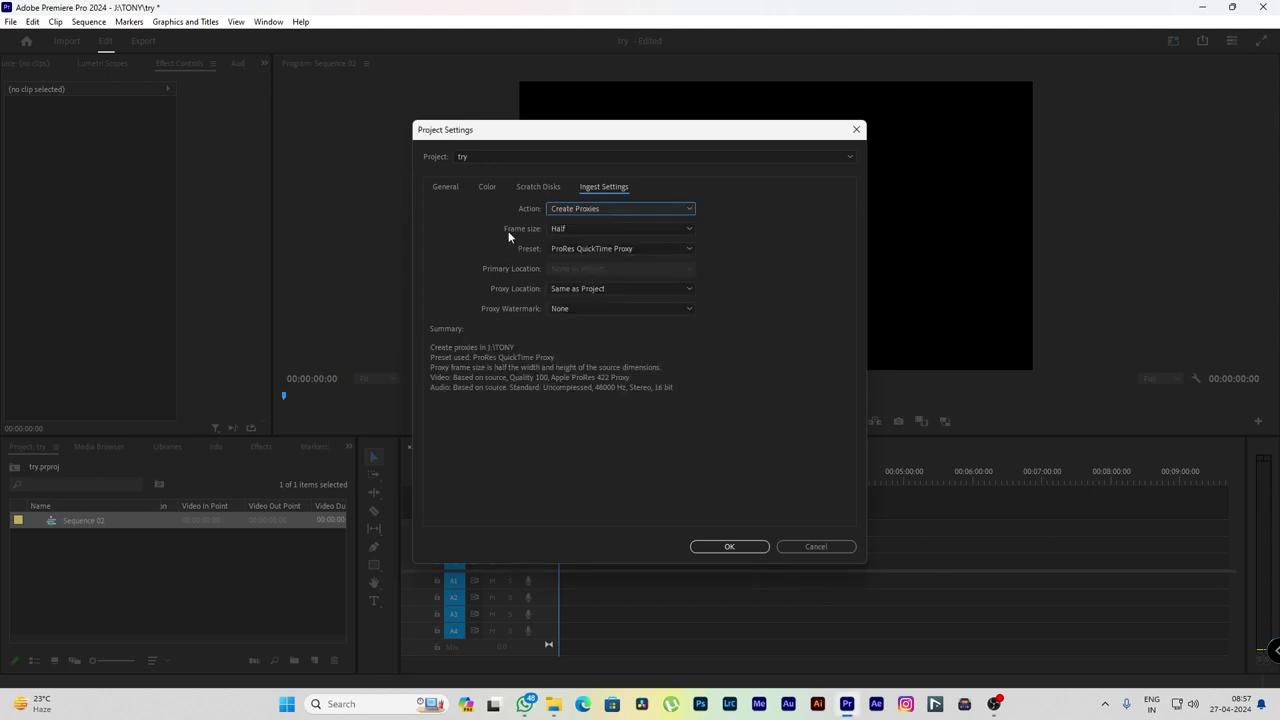
left_click(603, 231)
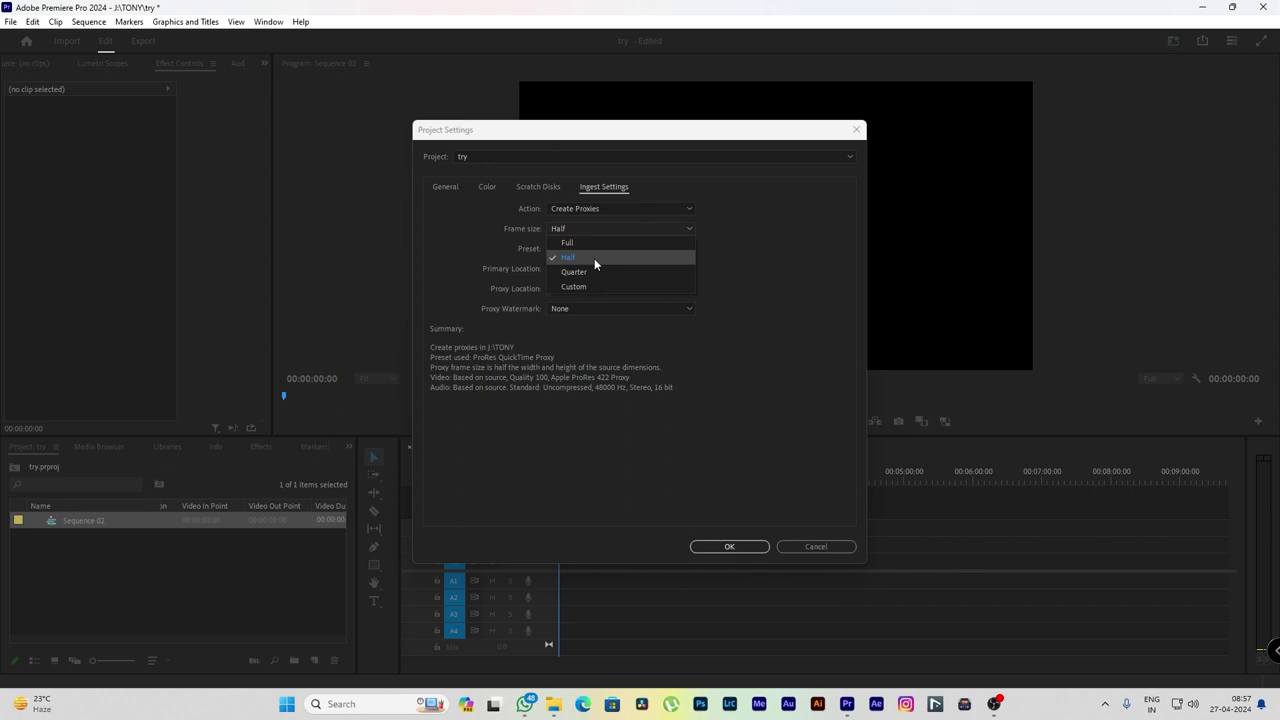
left_click(594, 258)
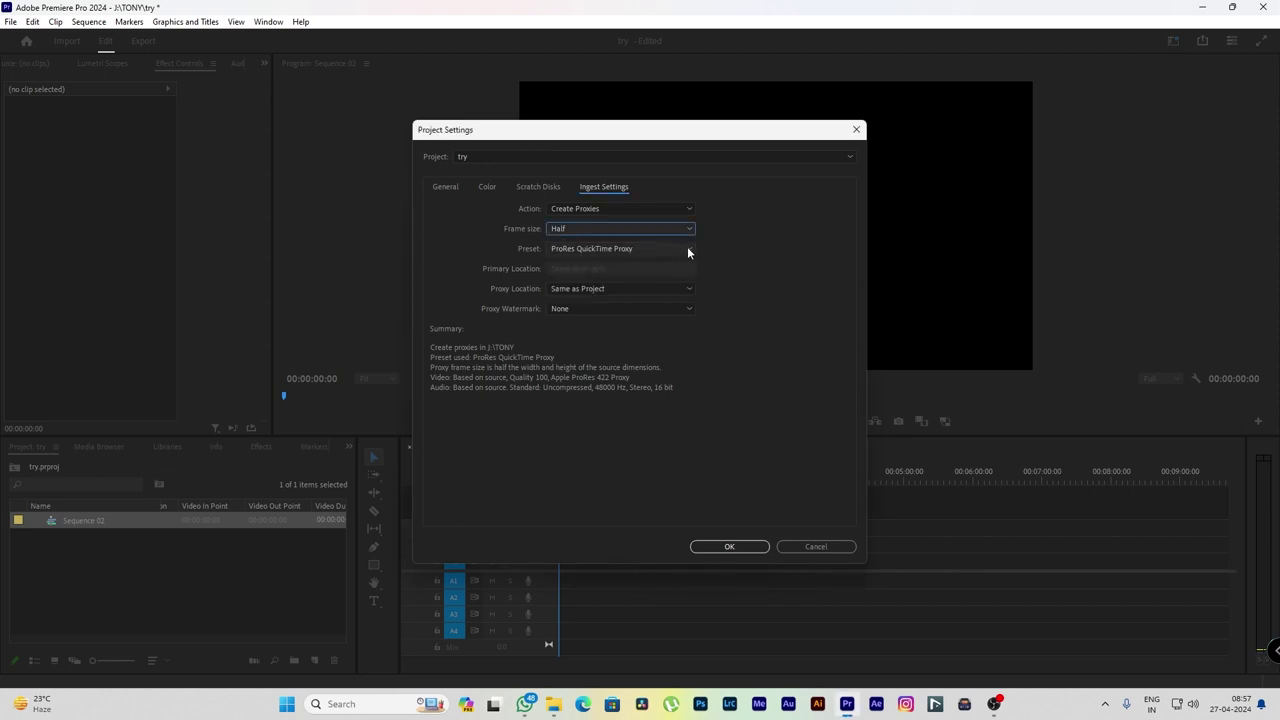
left_click(568, 248)
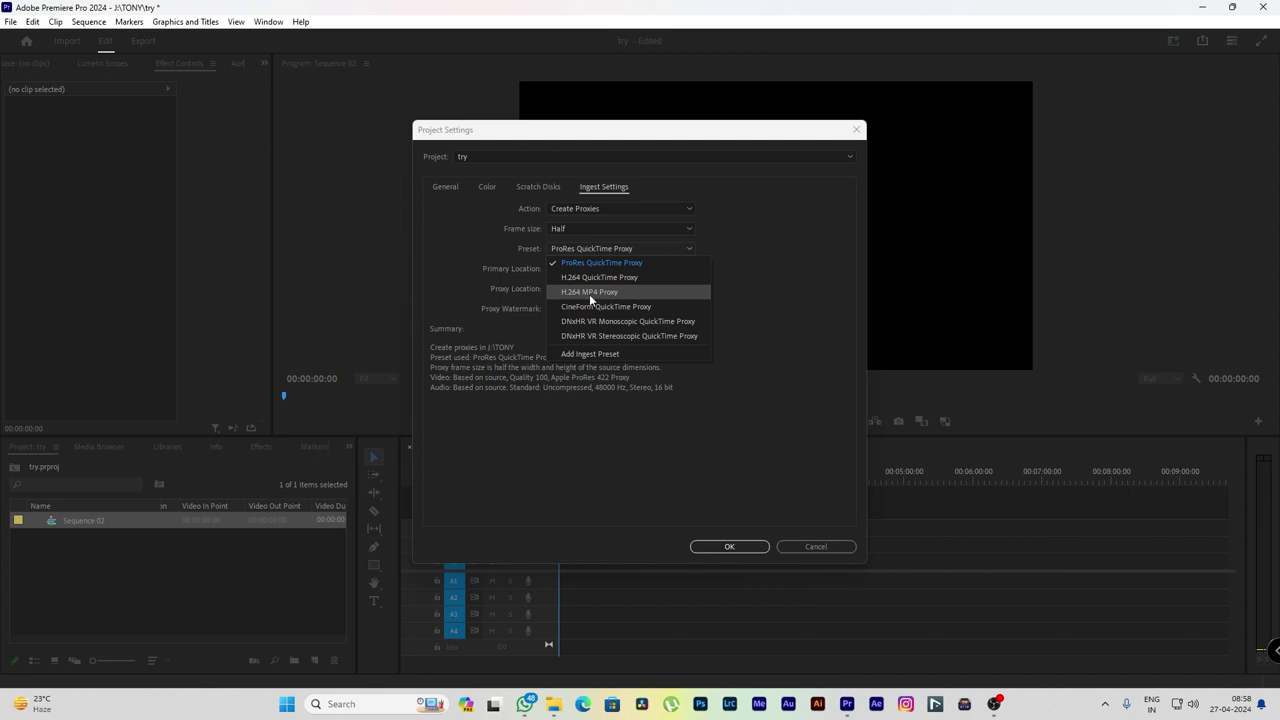
left_click(614, 290)
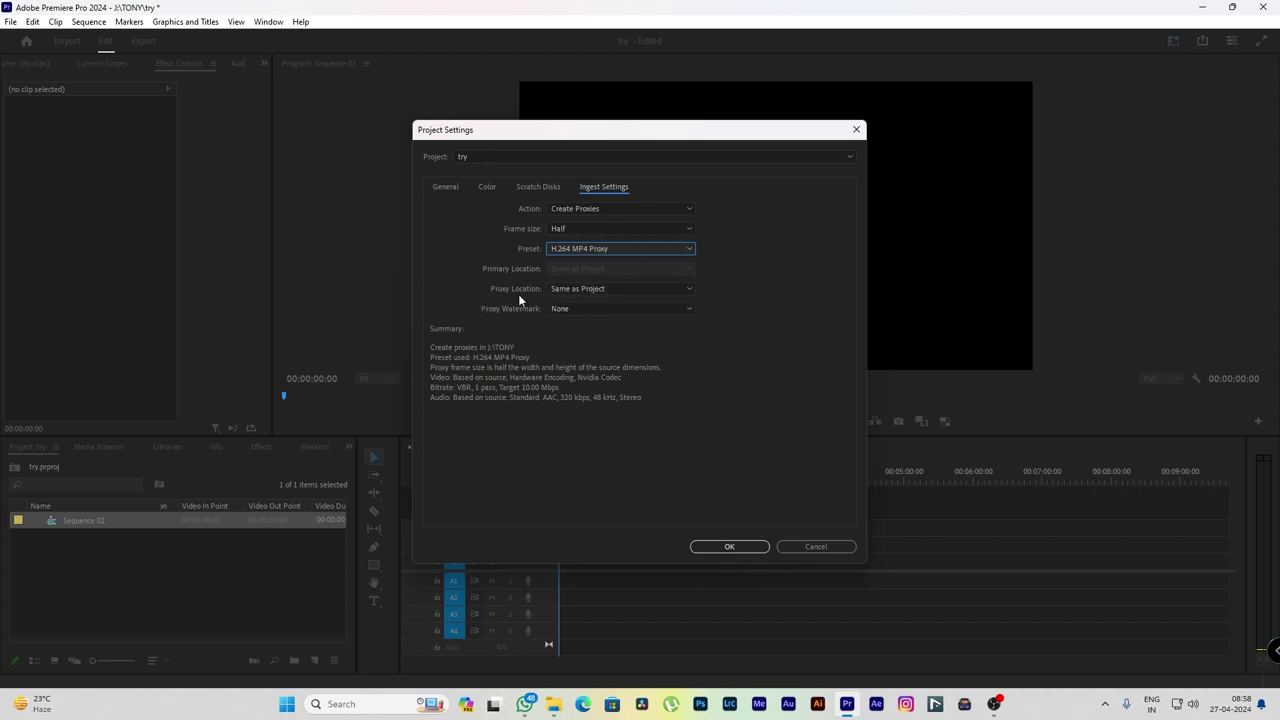
left_click(613, 288)
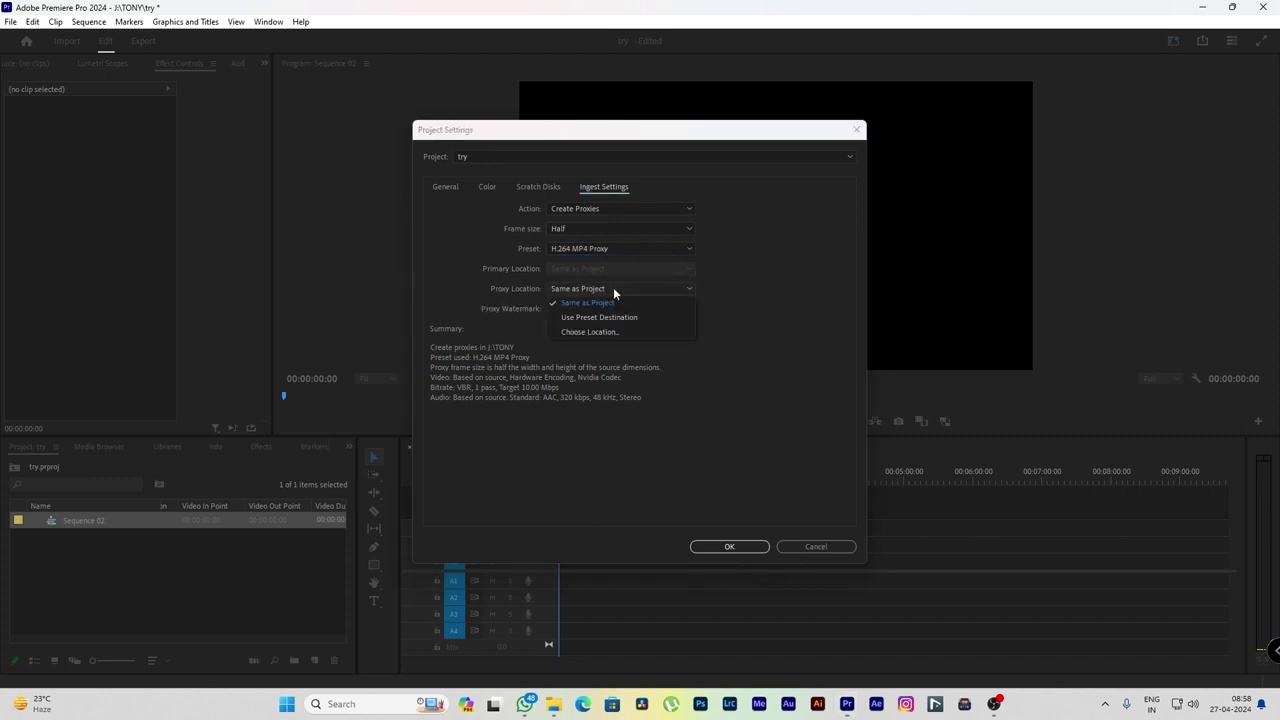
left_click(566, 305)
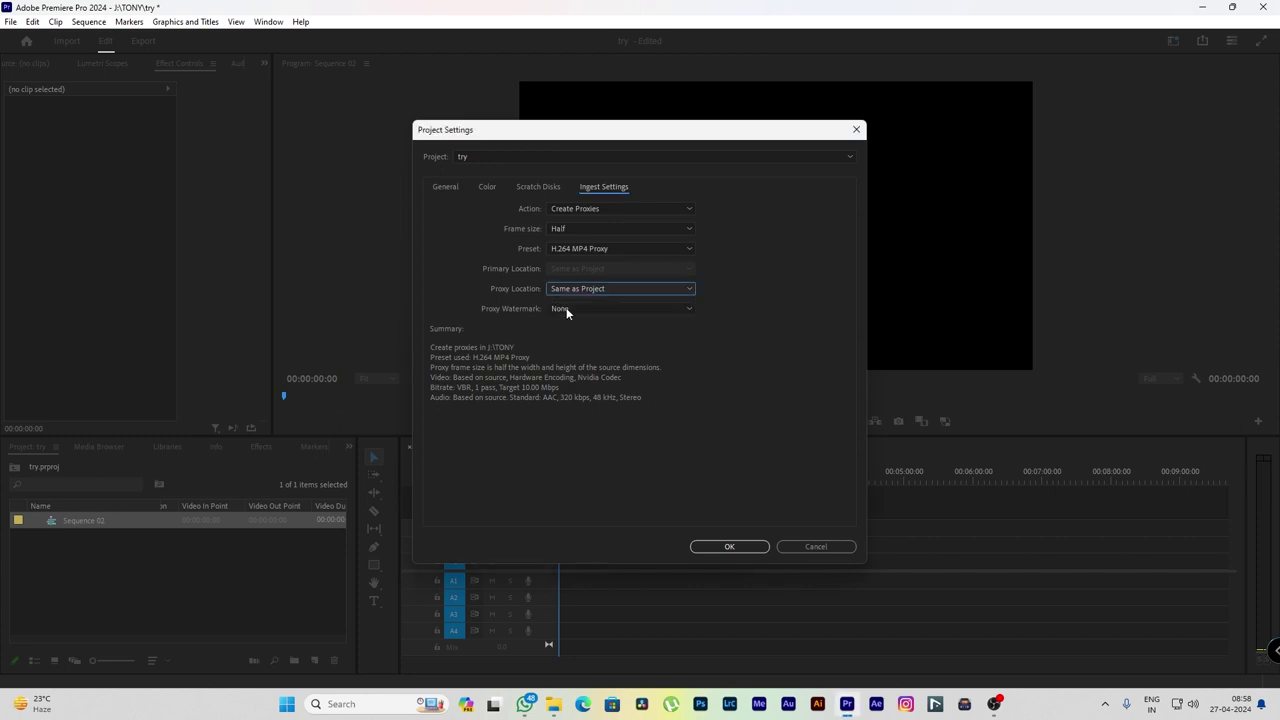
left_click(649, 292)
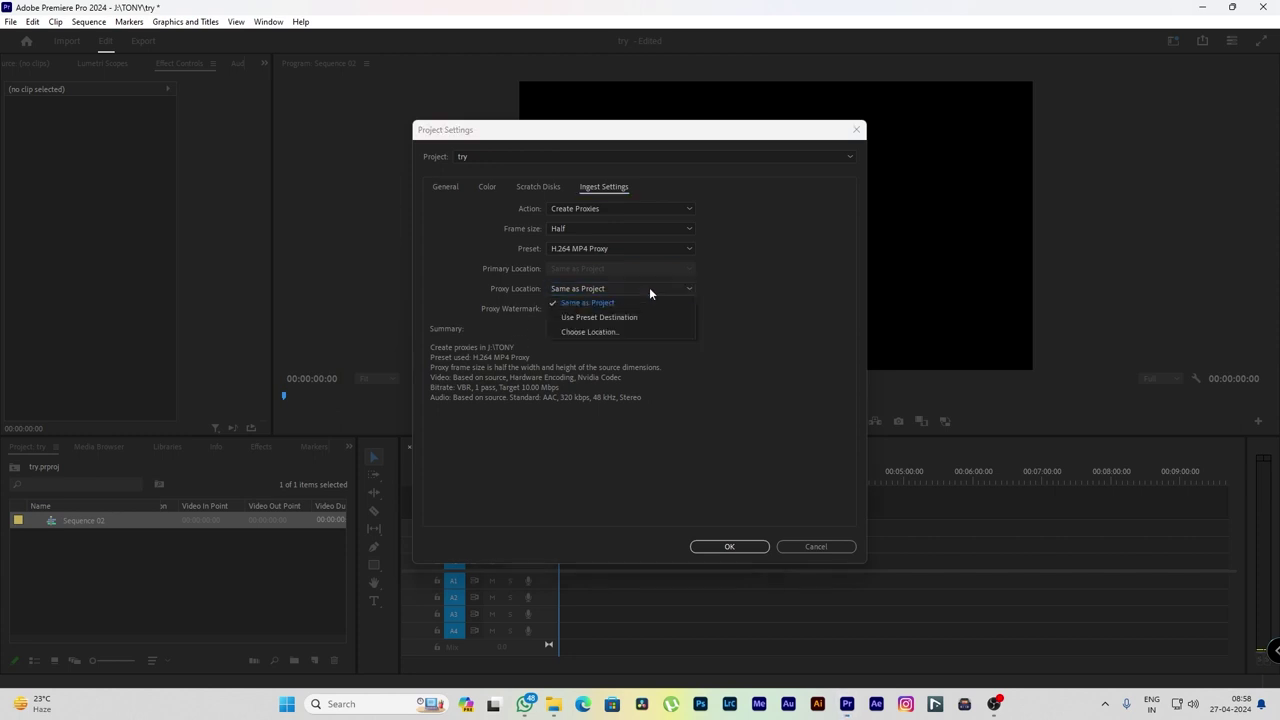
left_click(791, 288)
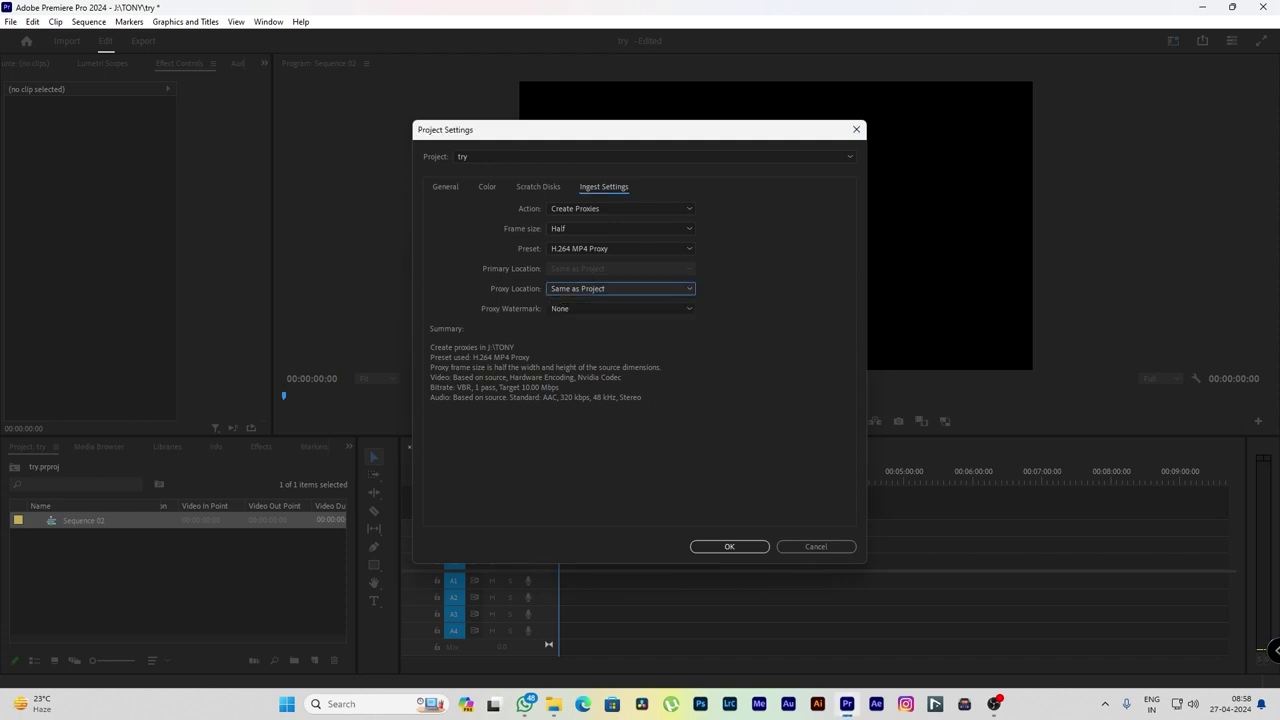
Bring File Explorer forward and navigate back into the SONG1 folder
left_click(553, 704)
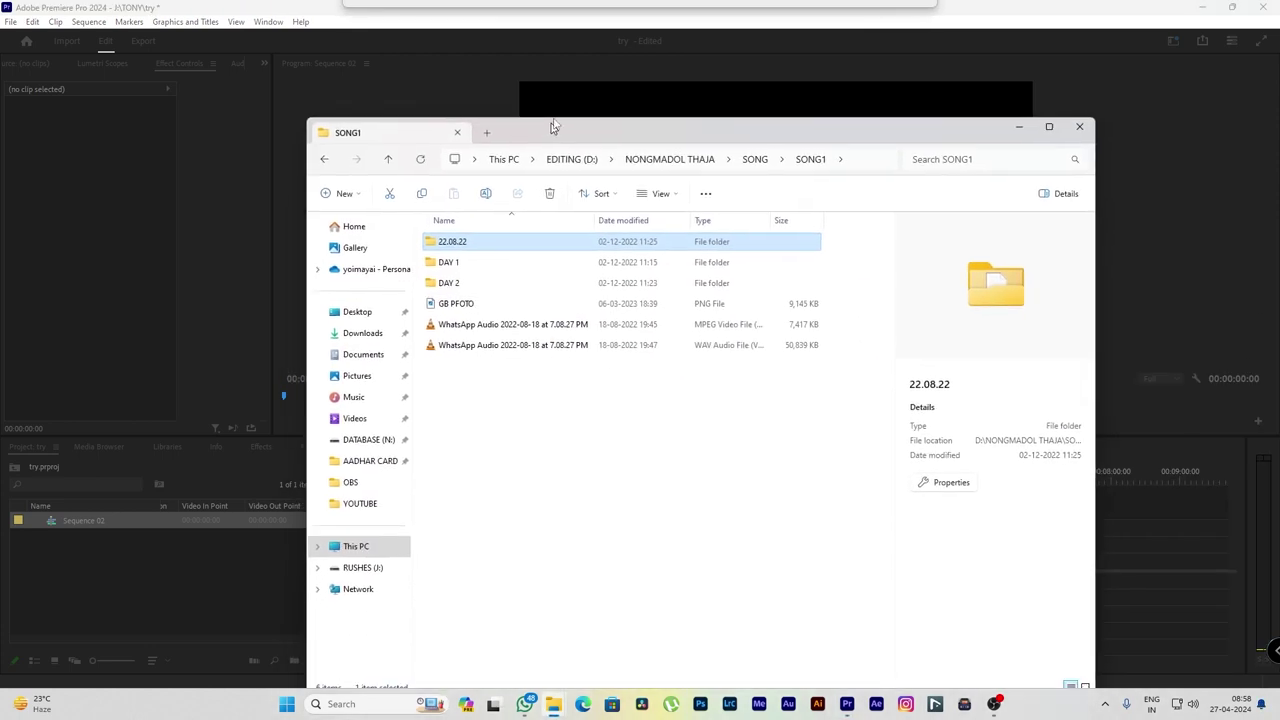
double_click(470, 257)
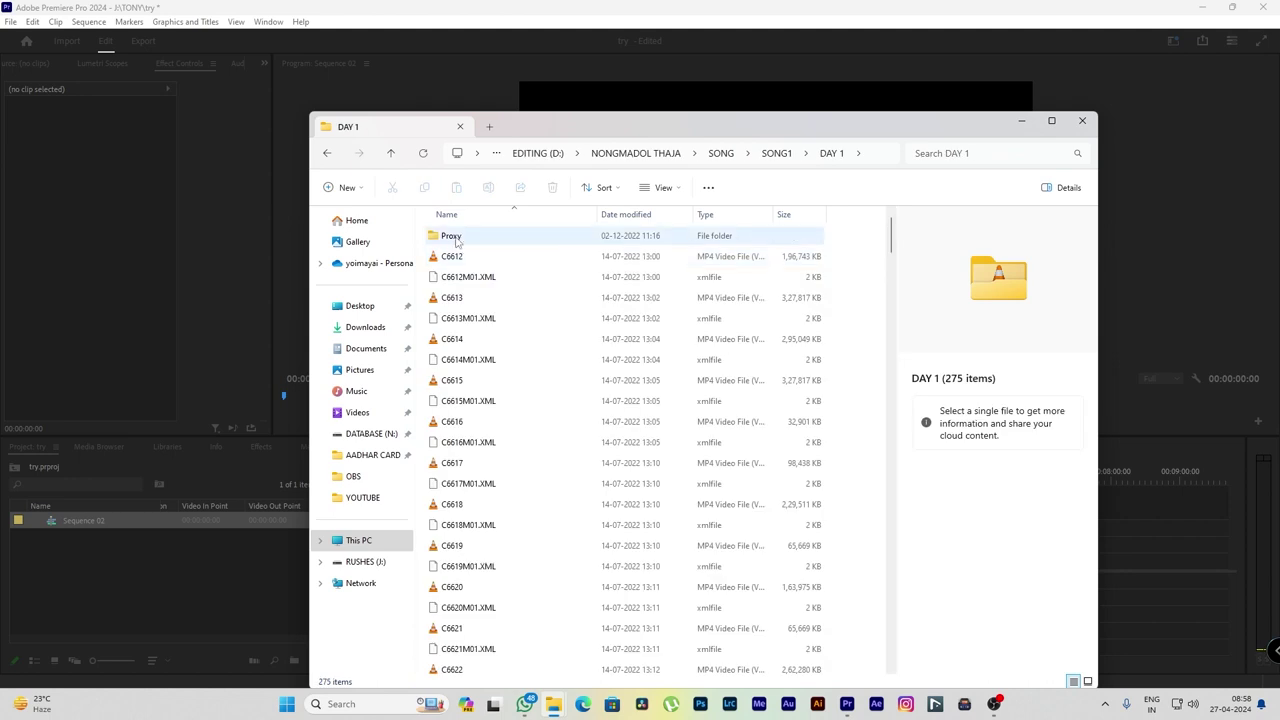
left_click(455, 238)
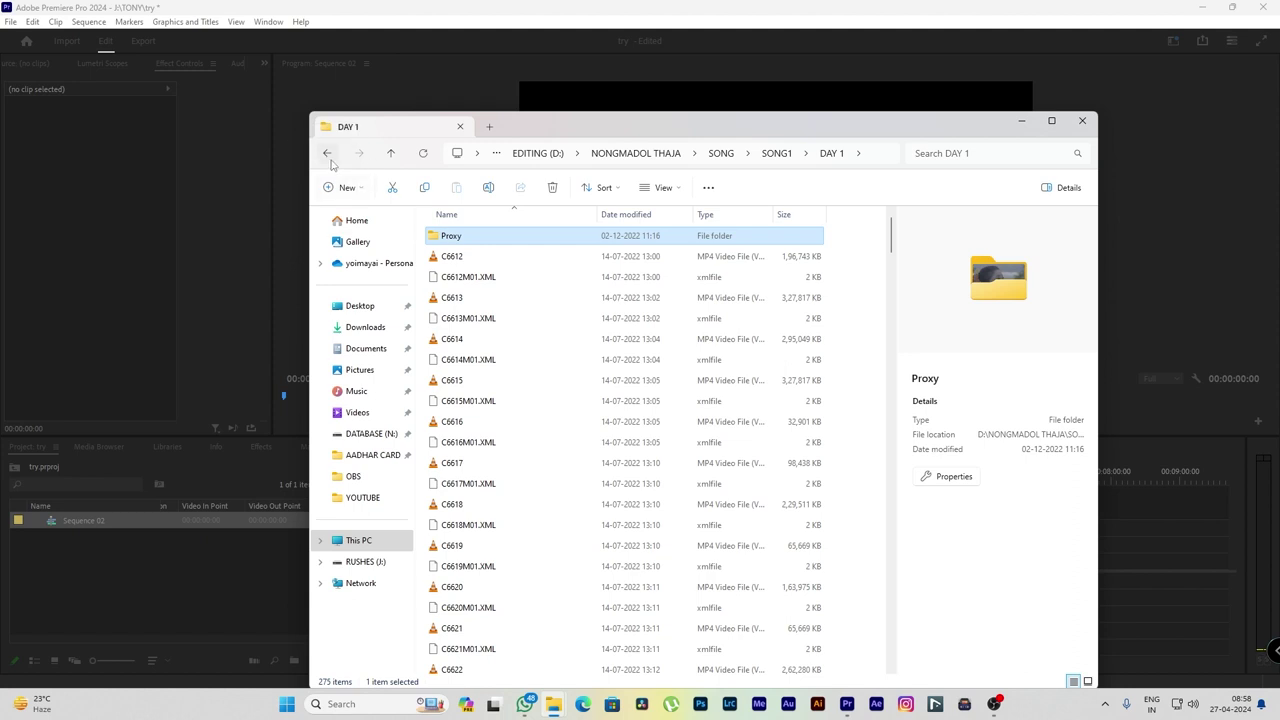
left_click(327, 153)
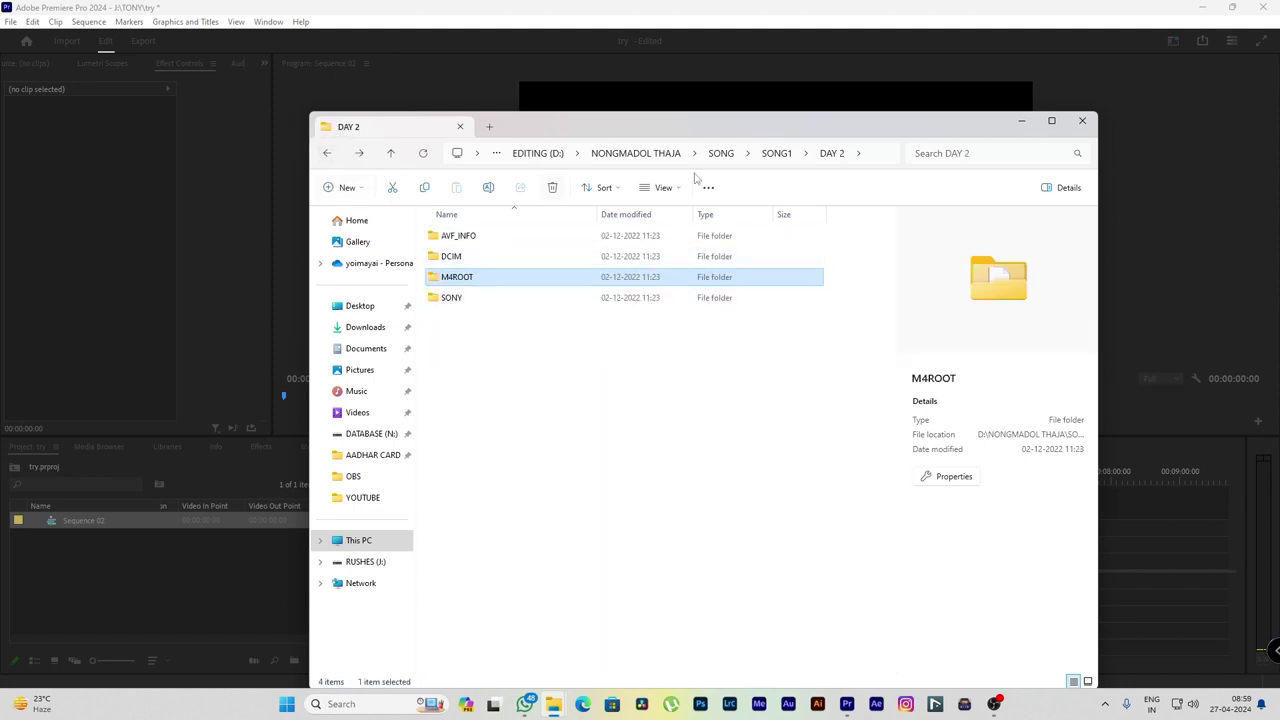
left_click(720, 153)
left_click(784, 153)
left_click(493, 287)
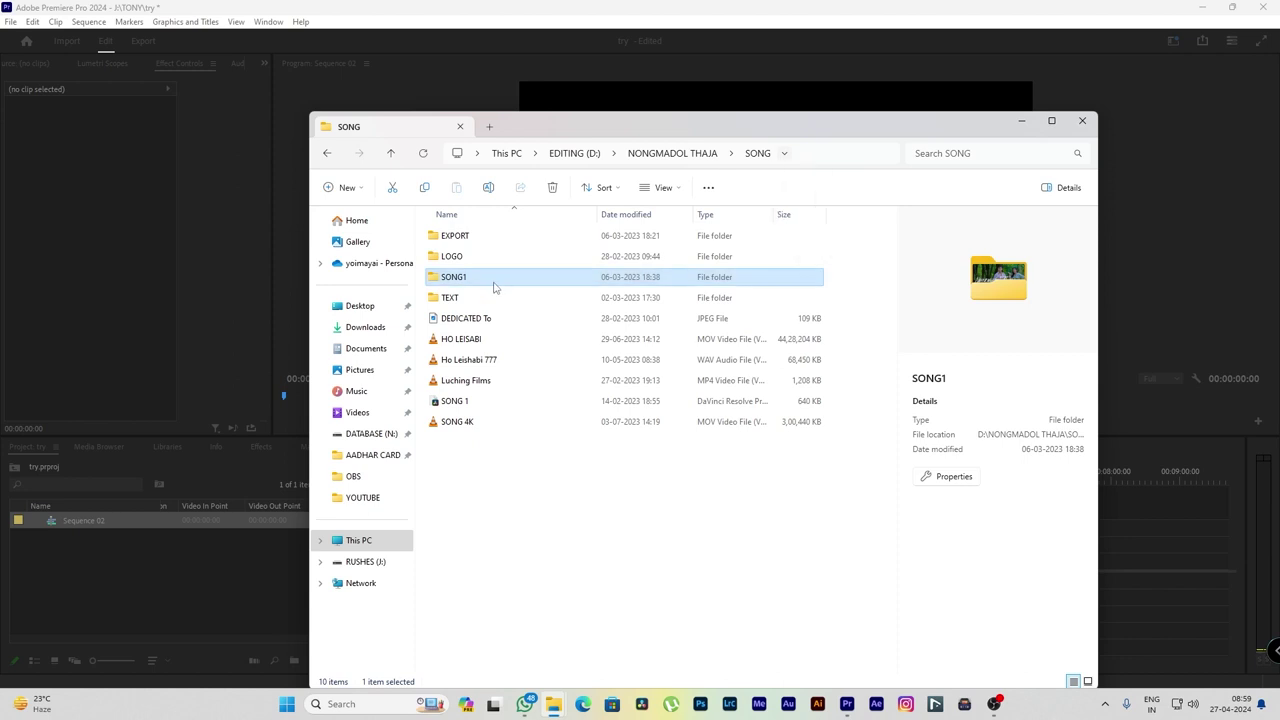
double_click(480, 280)
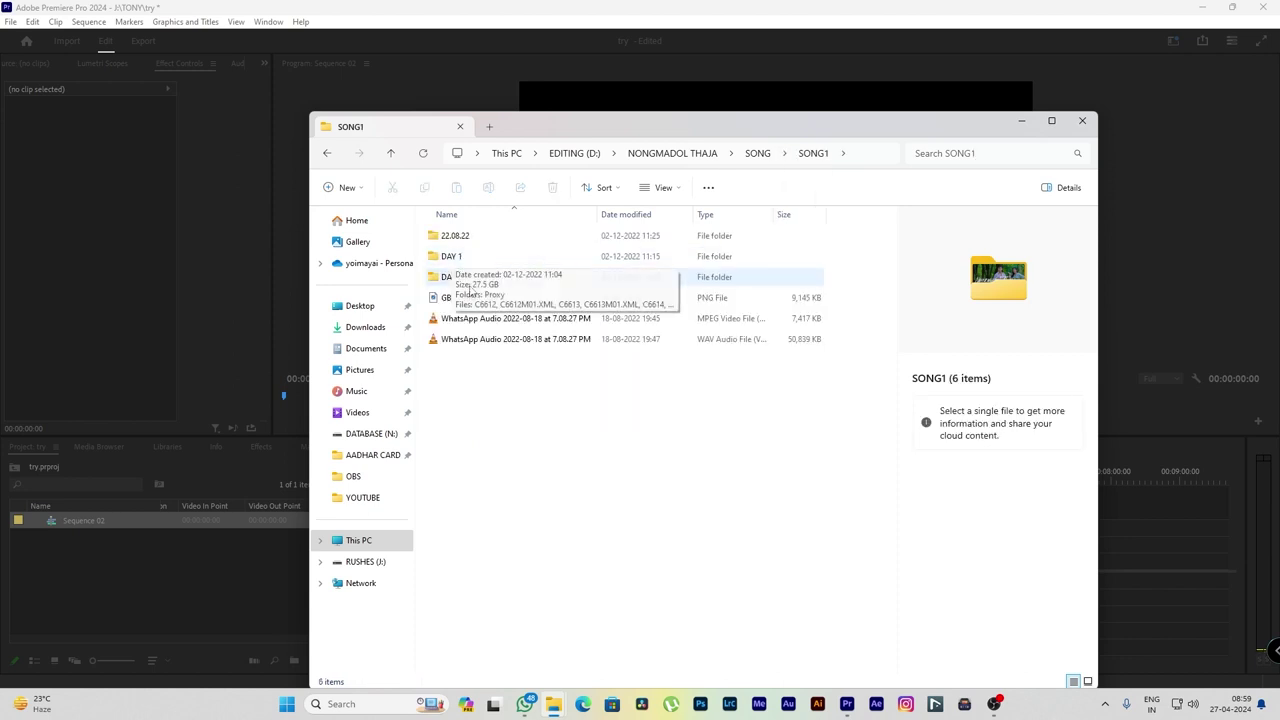
left_click(510, 277)
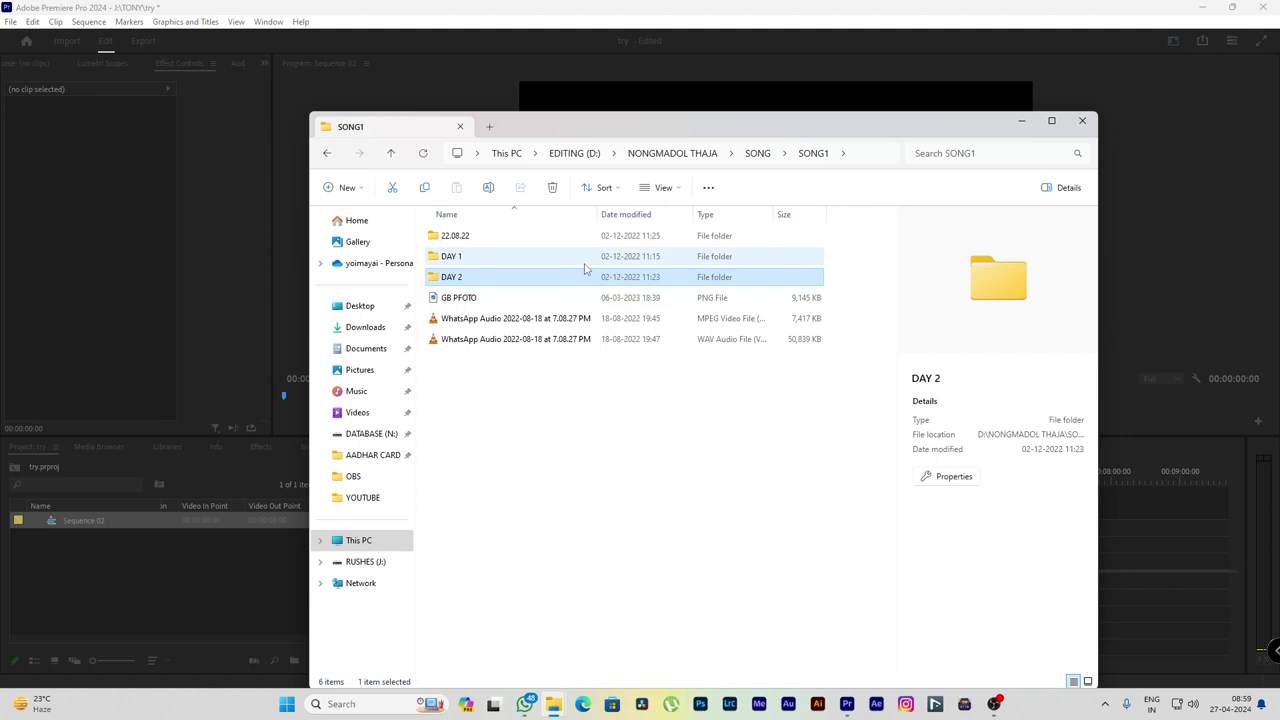
Create a new folder named 'proxy' in SONG1 and open it
right_click(530, 404)
mouse_move(650, 504)
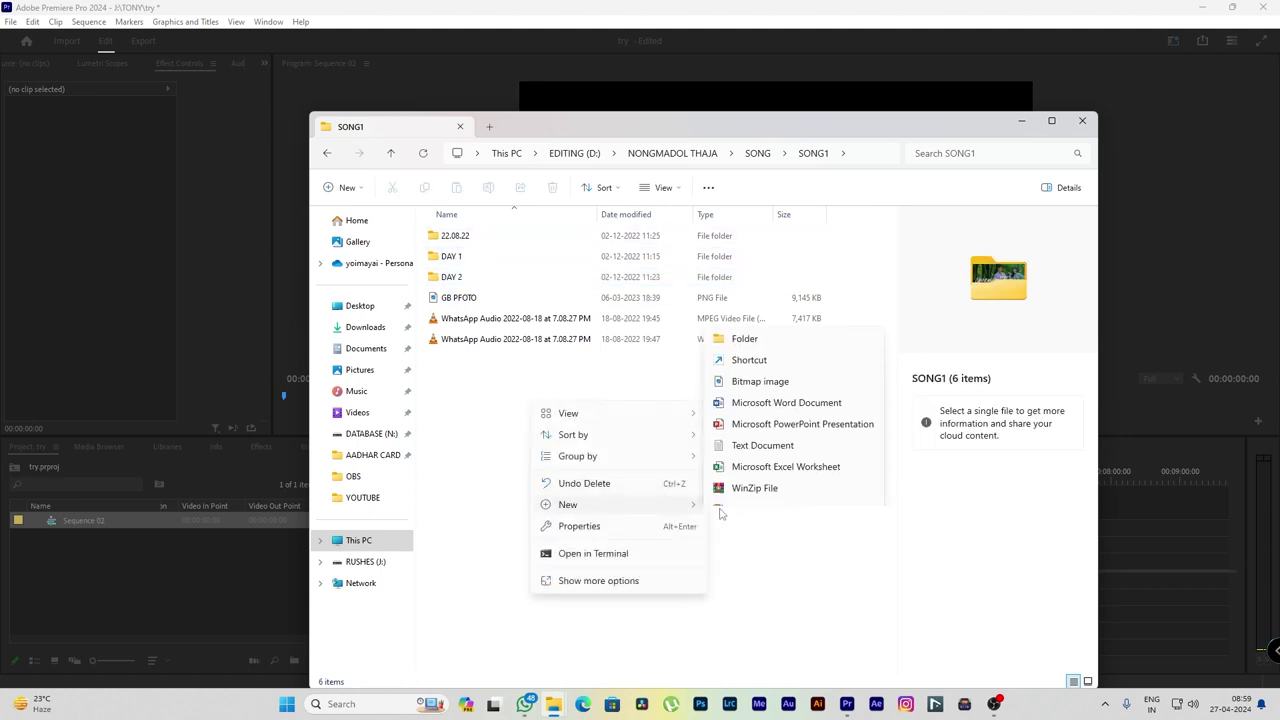
left_click(752, 314)
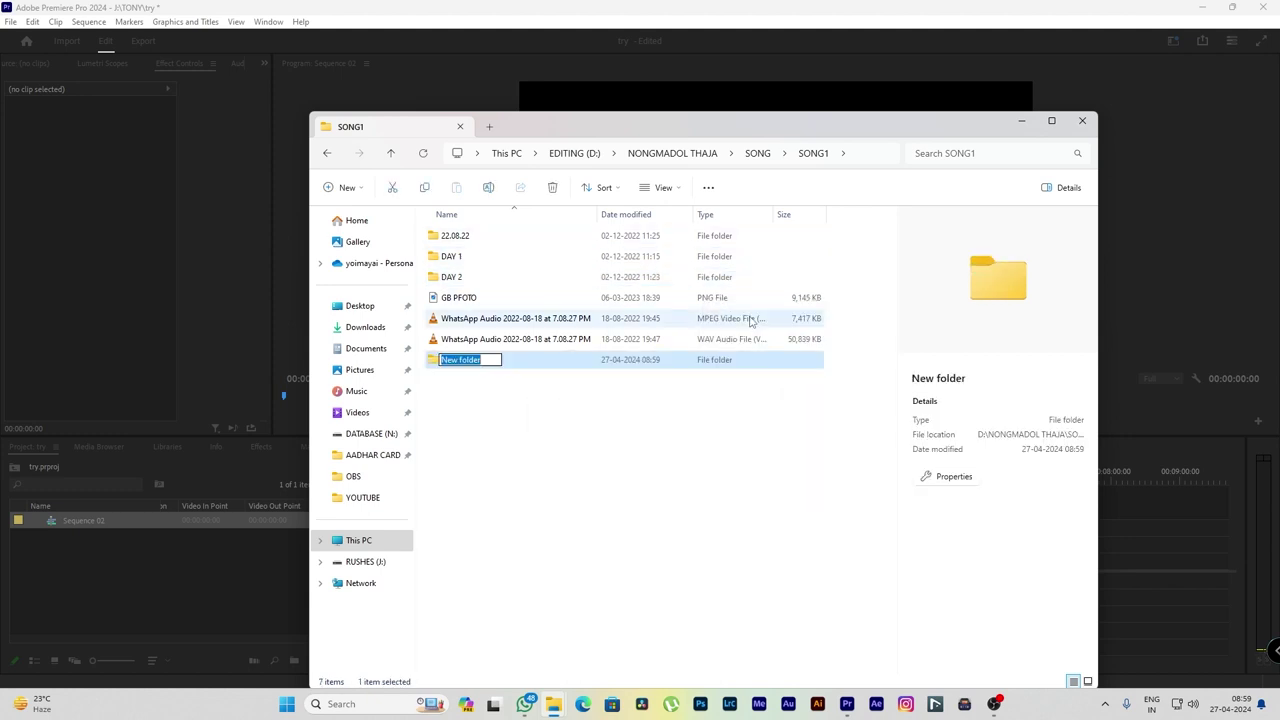
type("pro")
type("xy")
left_click(694, 400)
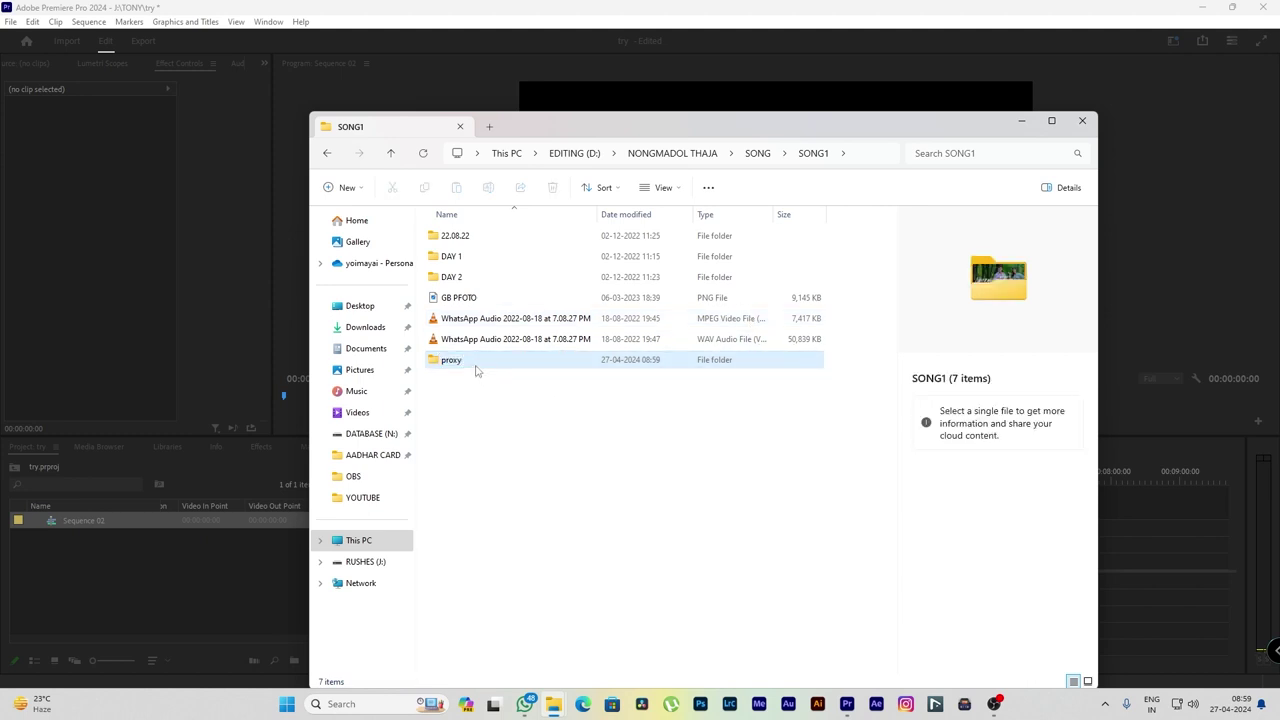
double_click(466, 371)
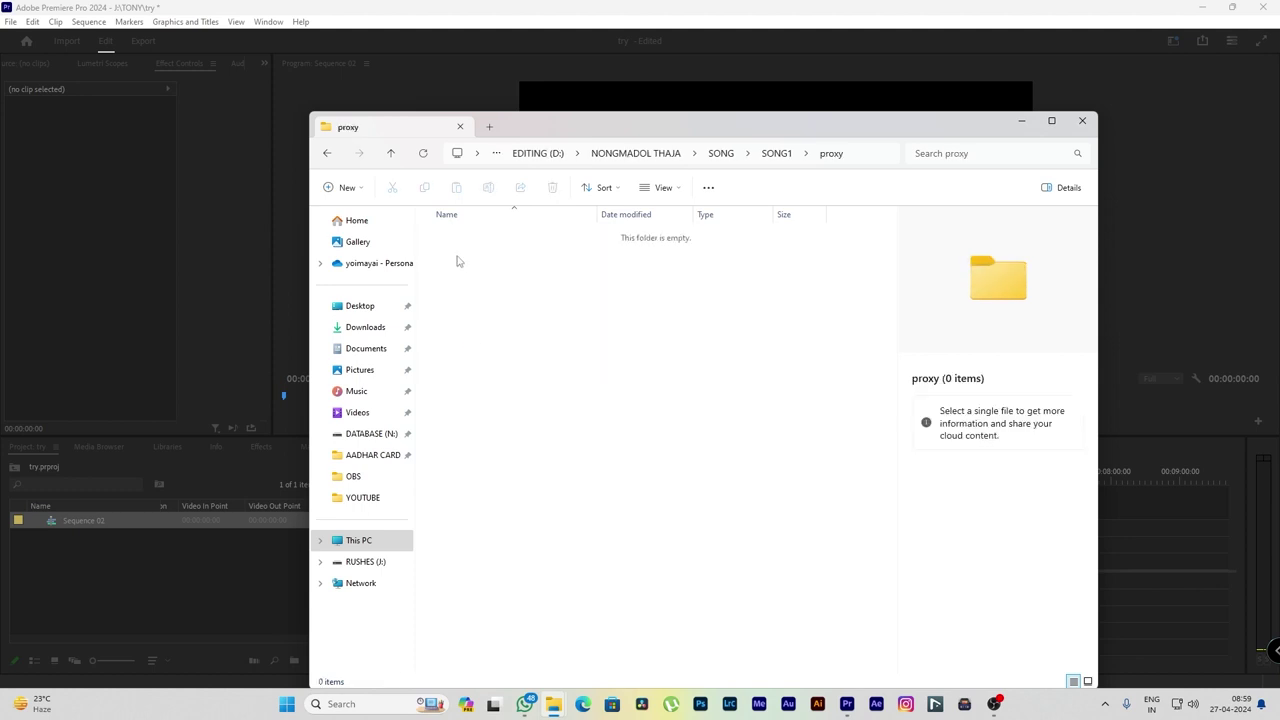
Bring Project Settings forward and begin choosing a custom proxy location on DATABASE (N:)
left_click_drag(697, 137, 735, 318)
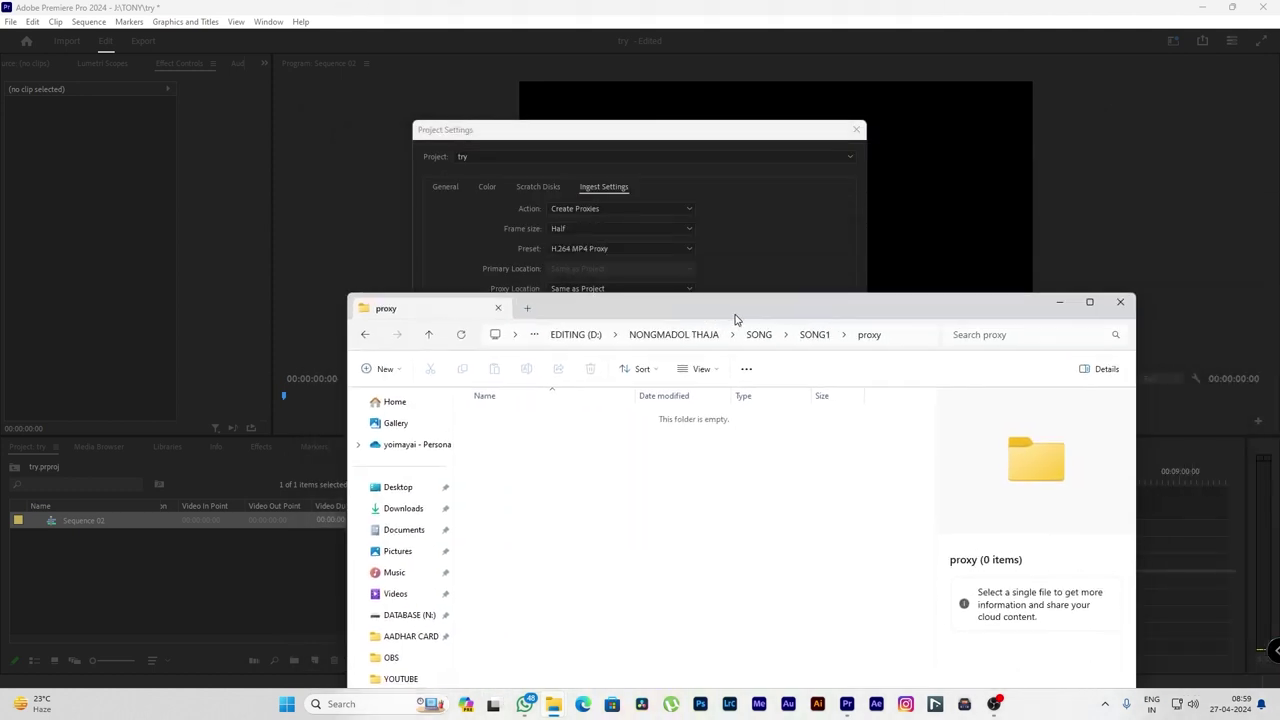
left_click_drag(694, 130, 818, 50)
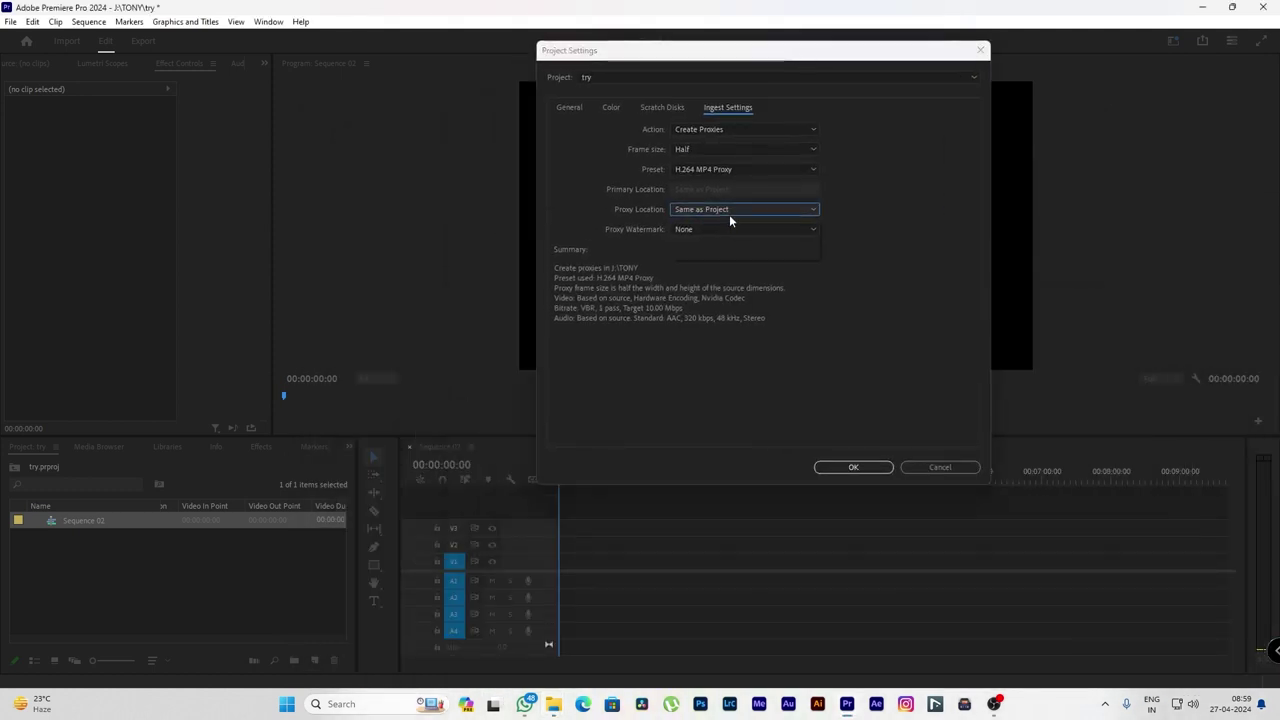
left_click(729, 214)
left_click(719, 254)
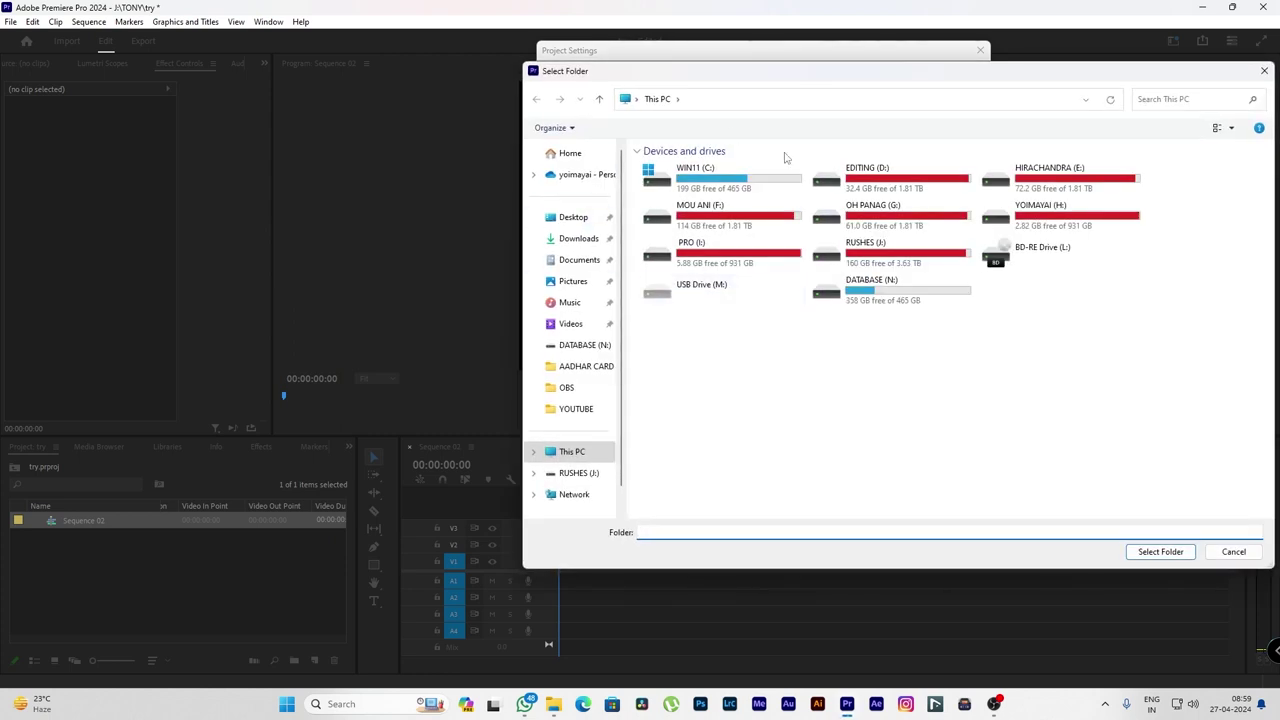
double_click(903, 302)
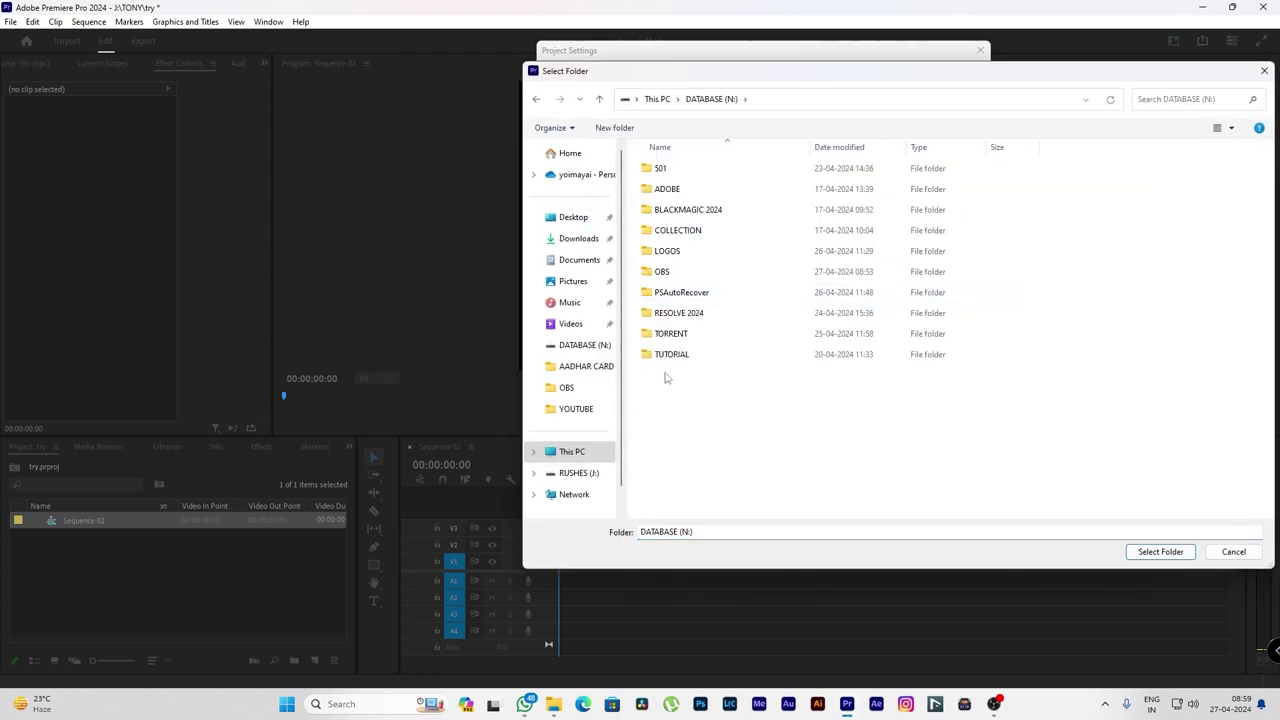
left_click(1238, 553)
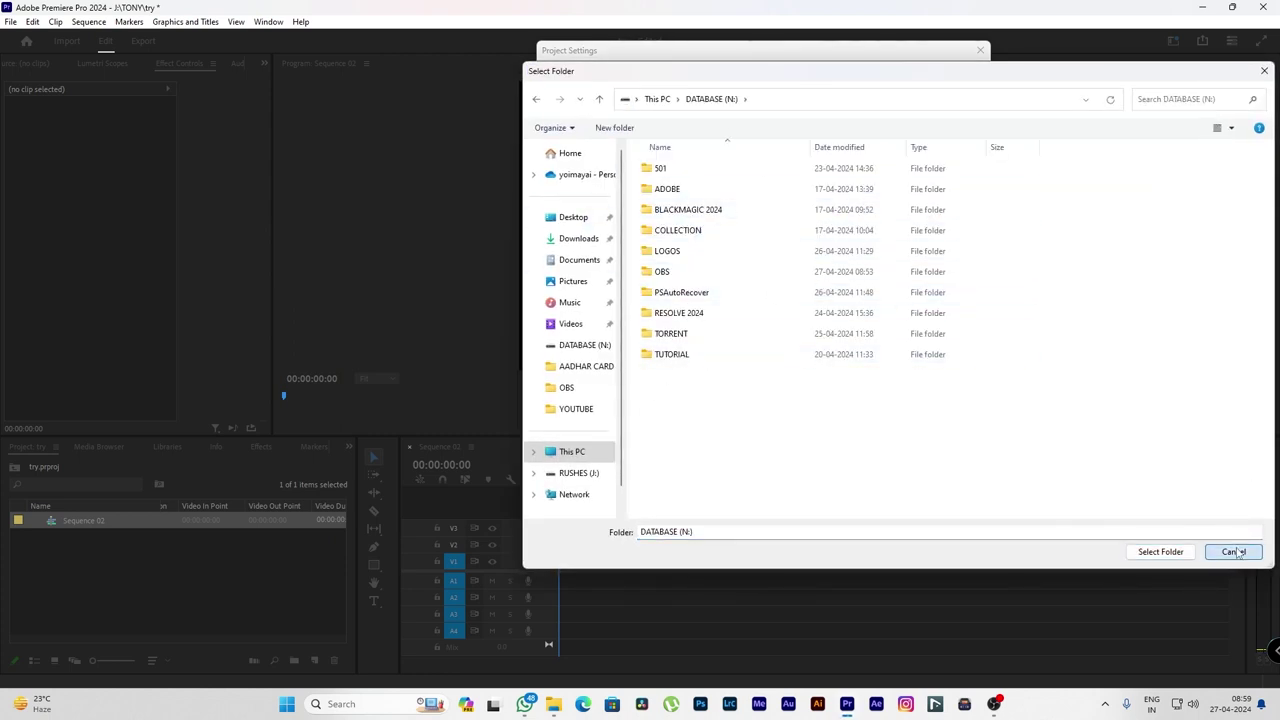
left_click(1238, 553)
Set the proxy location to the PROXY folder on DATABASE (N:) and confirm Project Settings
left_click(736, 210)
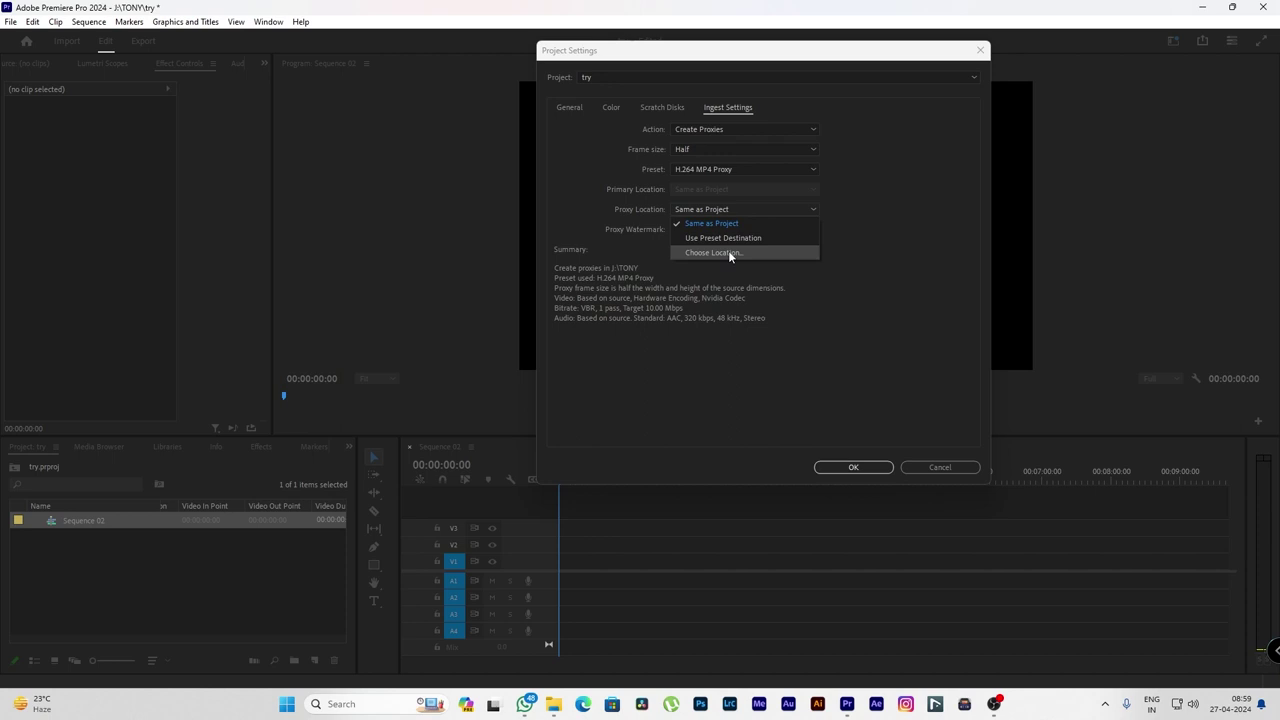
left_click(715, 253)
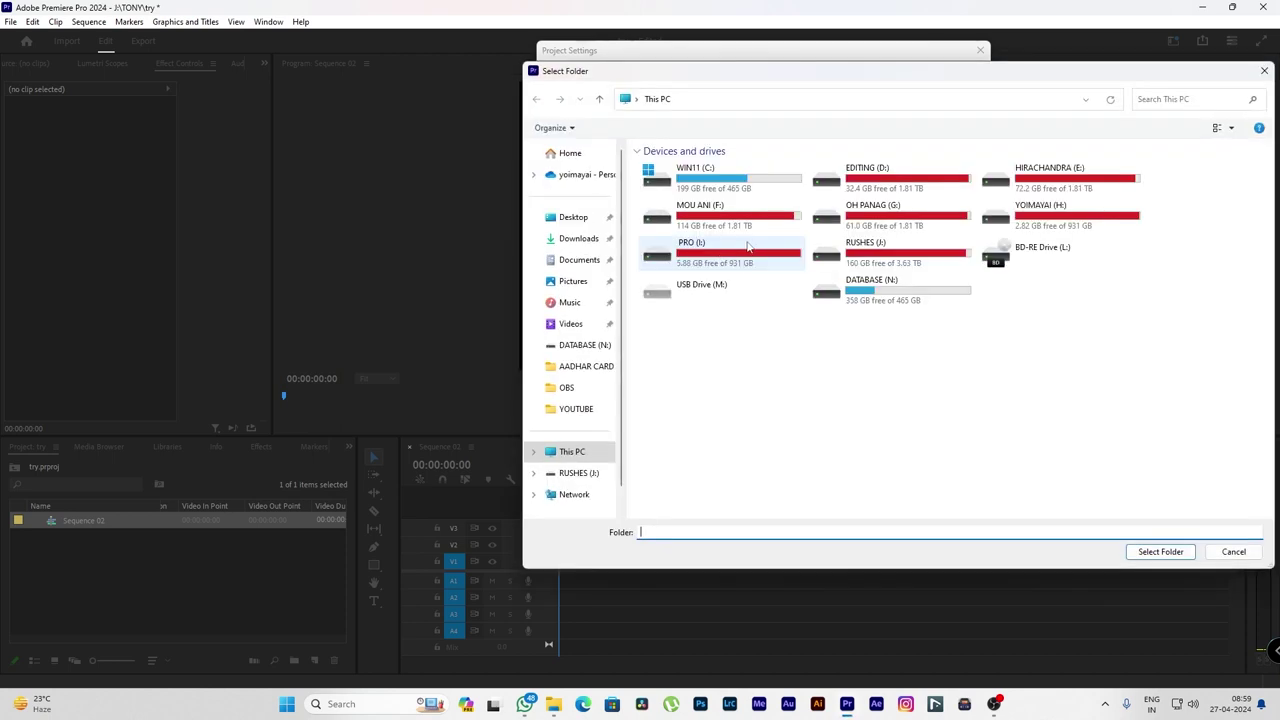
double_click(877, 311)
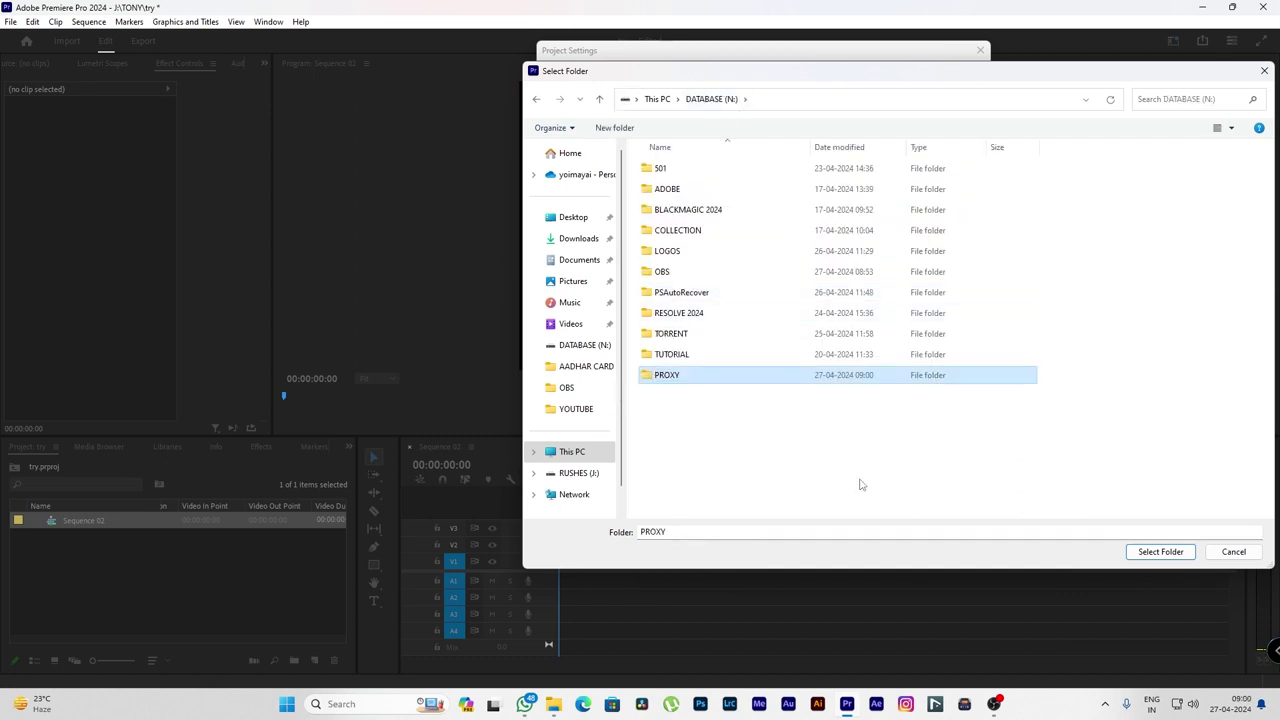
left_click(1176, 552)
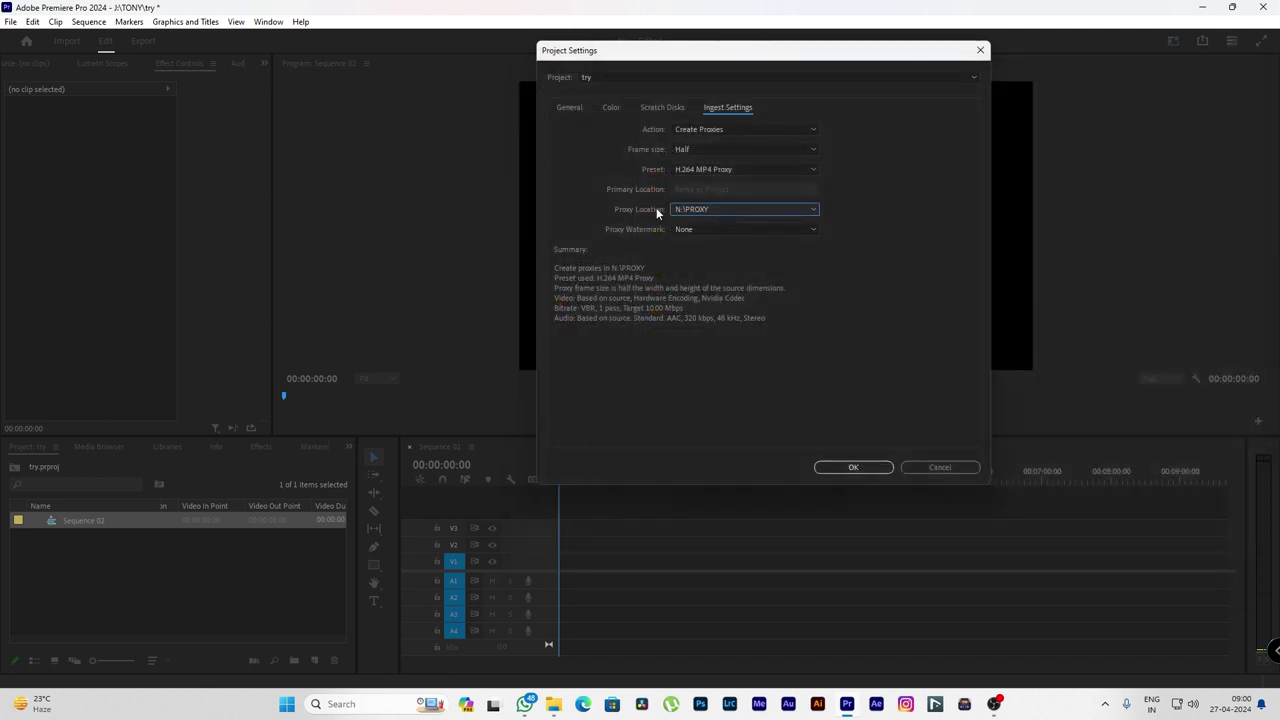
left_click(856, 466)
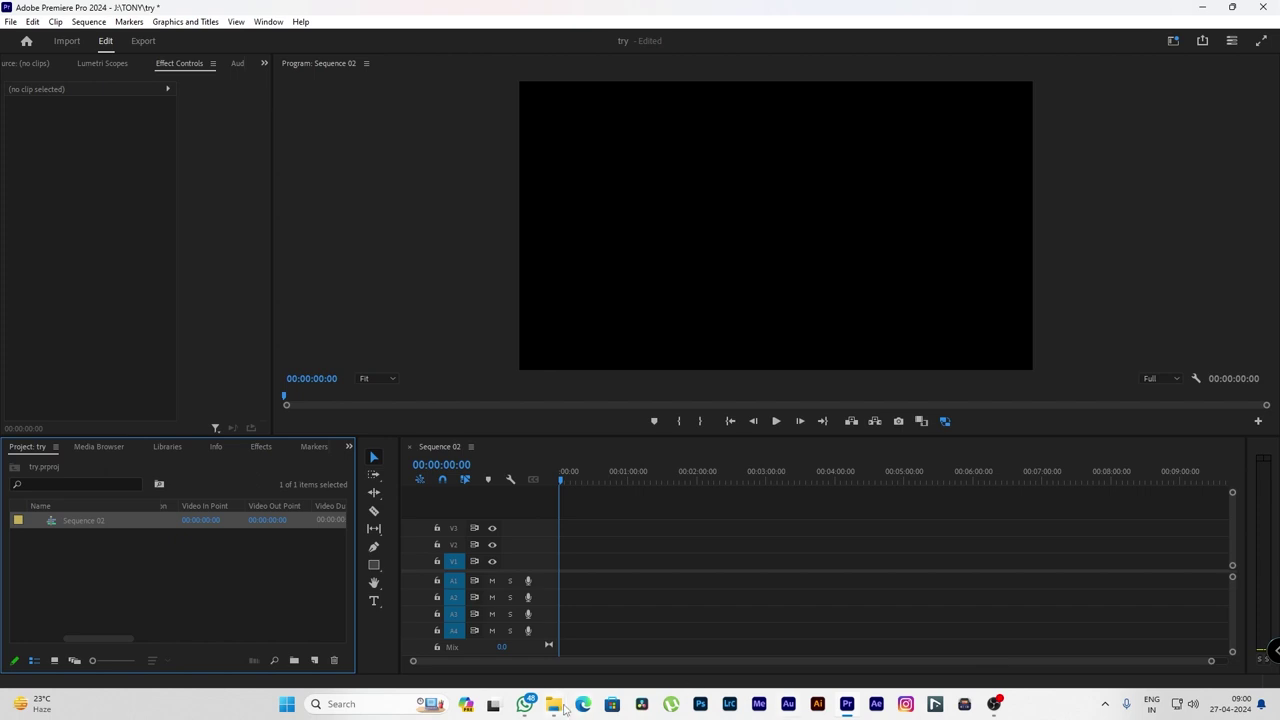
Reposition the Explorer window and browse from SONG1 into the 22.08.22 CLIP folder
left_click(555, 705)
left_click(472, 610)
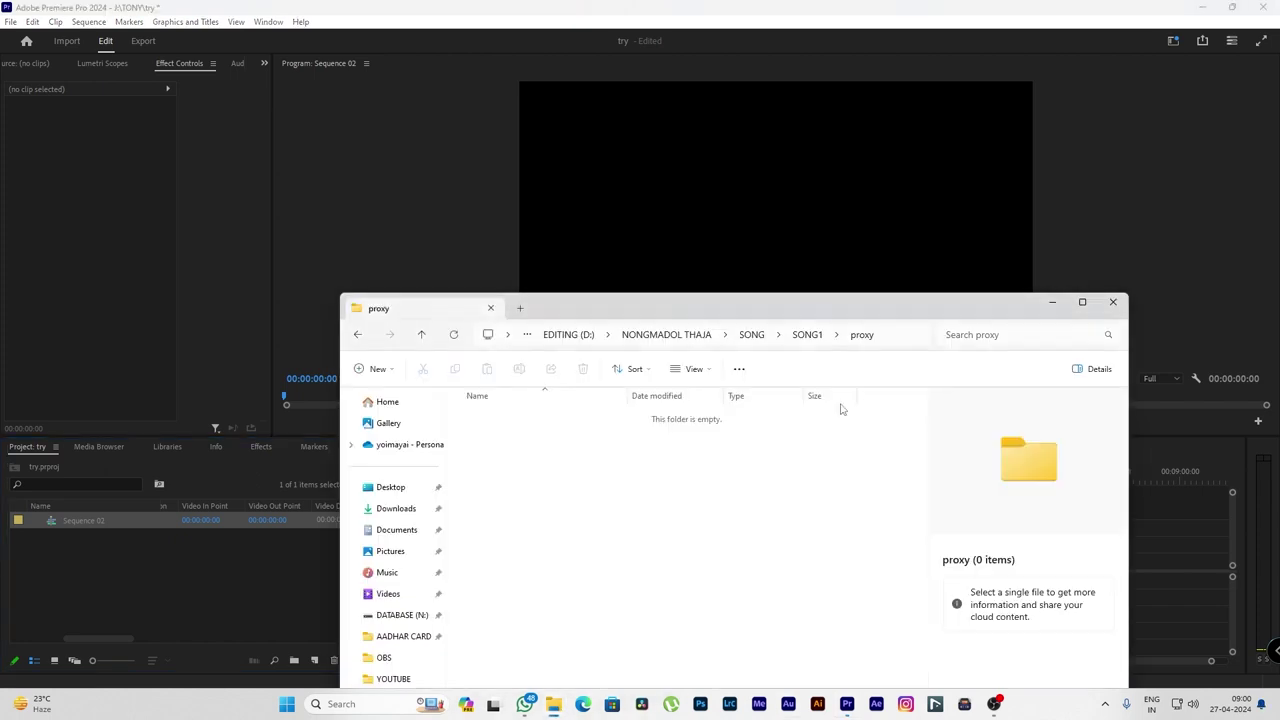
left_click_drag(980, 314, 1022, 161)
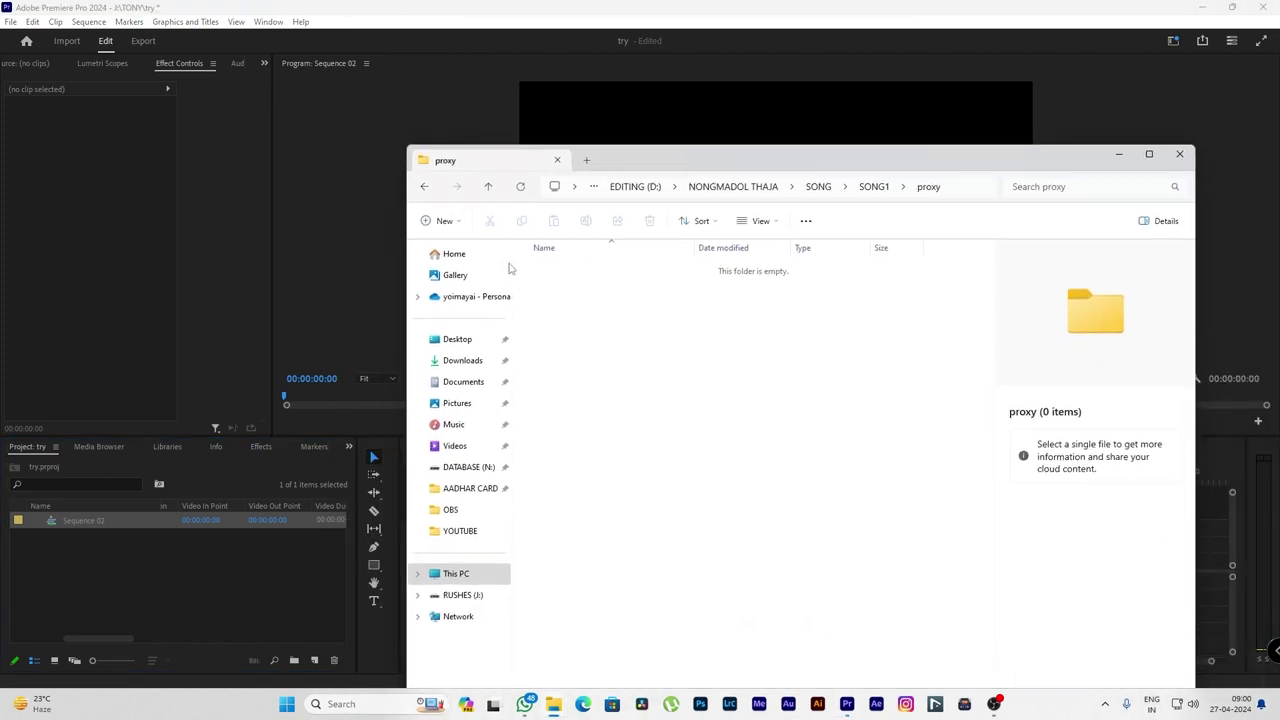
left_click(424, 186)
left_click_drag(643, 160, 724, 78)
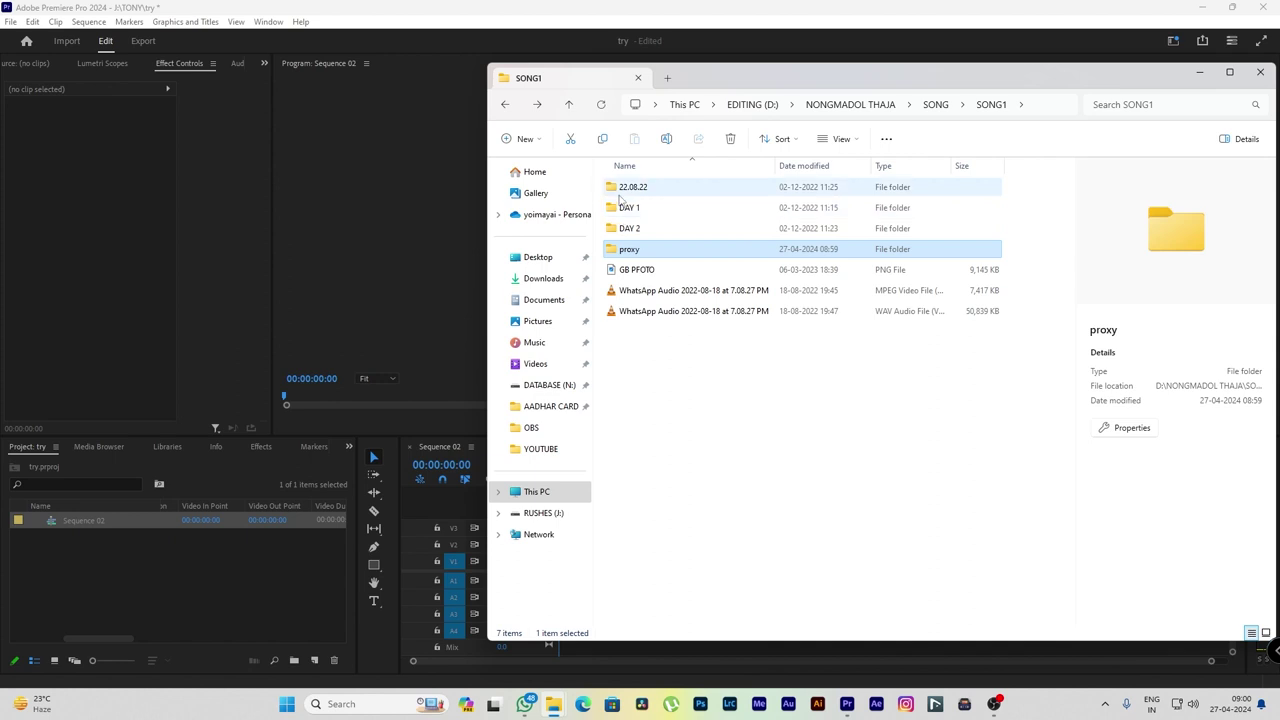
double_click(622, 188)
double_click(622, 188)
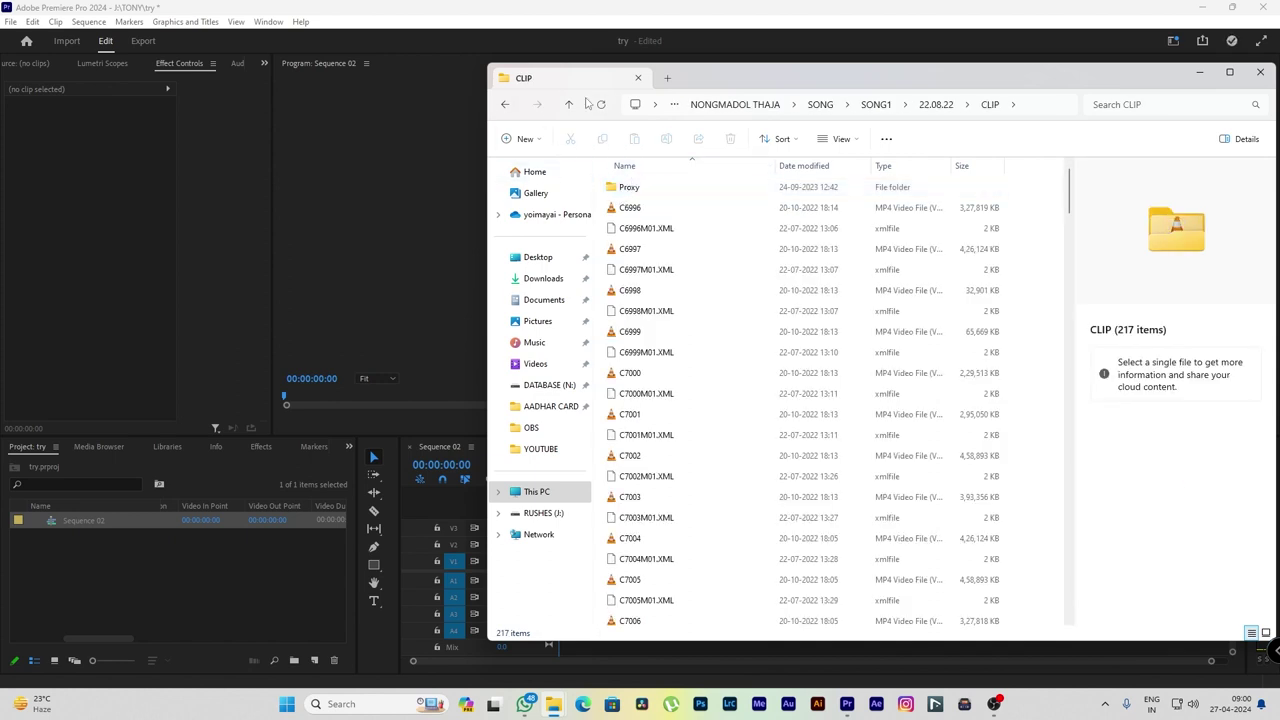
left_click_drag(717, 87, 678, 48)
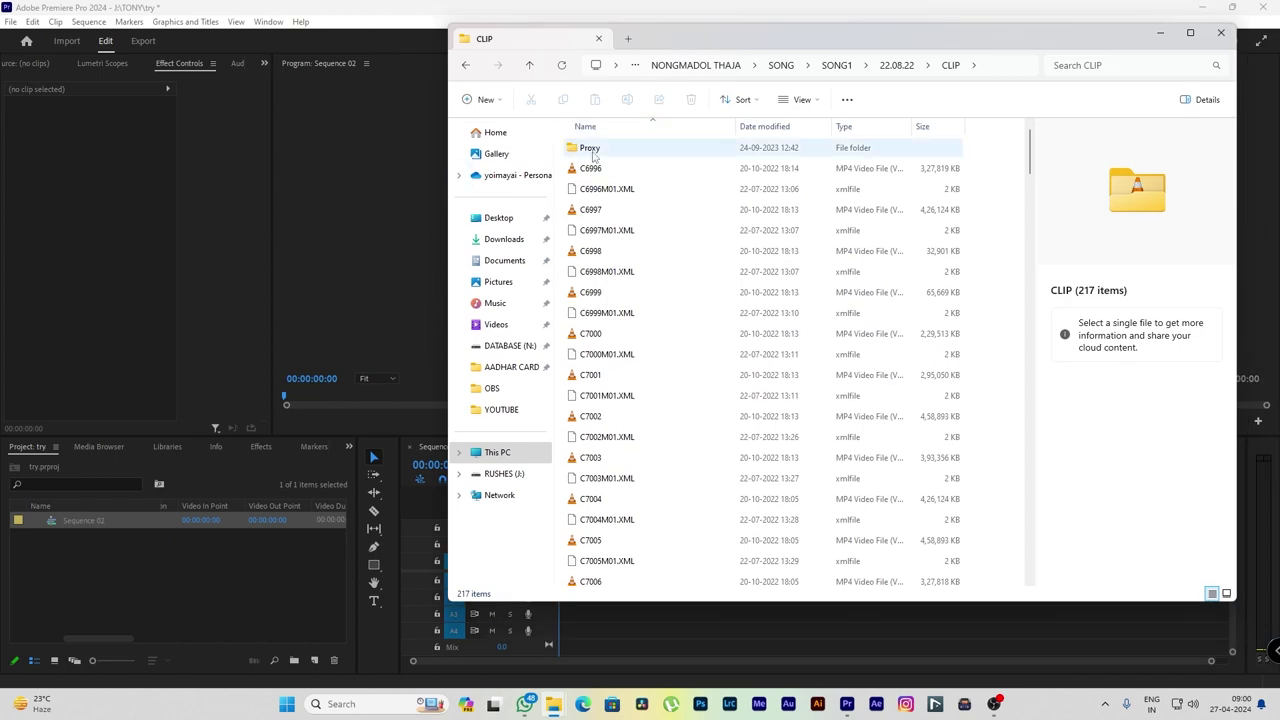
Check CLIP's existing Proxy subfolder, then drag C7001 from CLIP into Premiere's Project panel
double_click(575, 151)
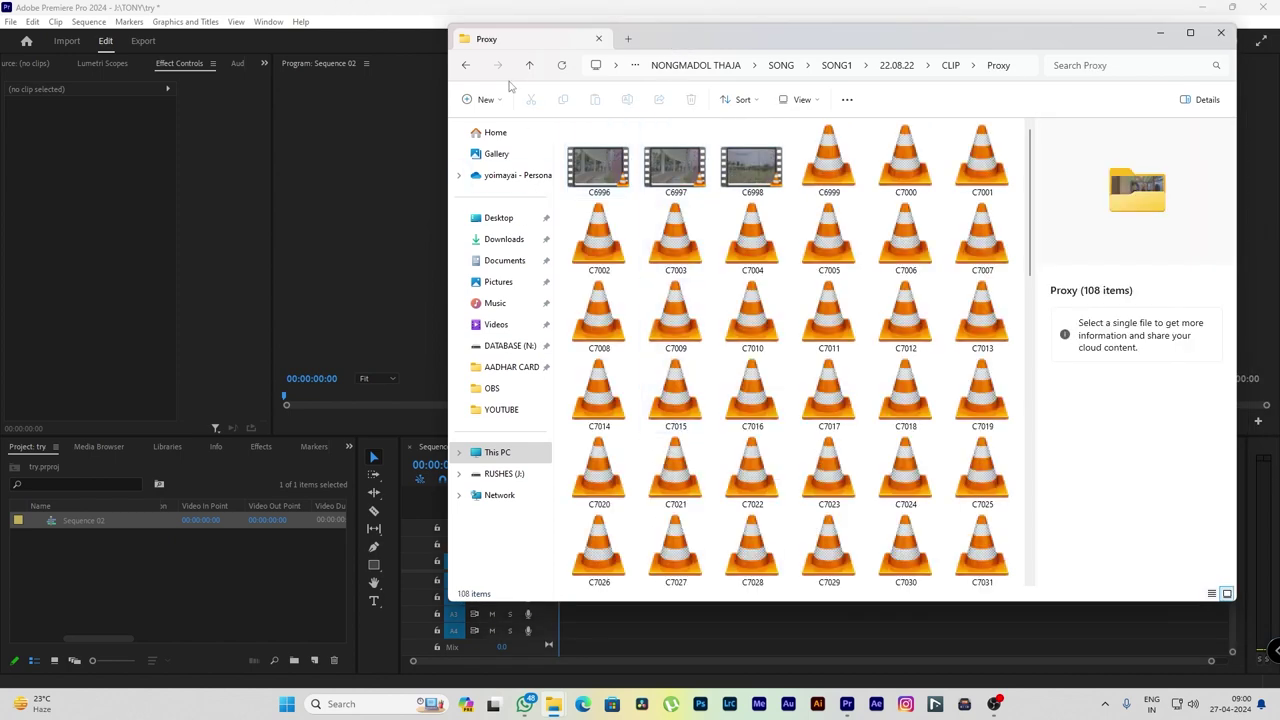
left_click(465, 65)
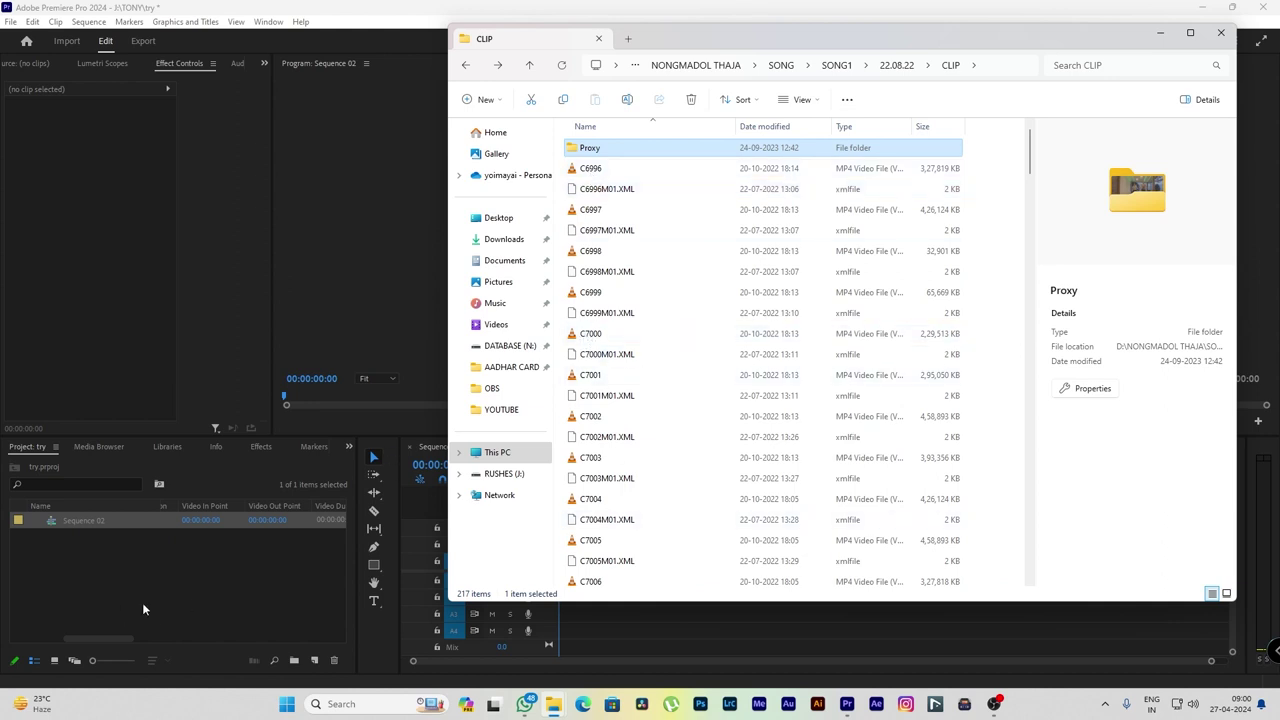
left_click(466, 66)
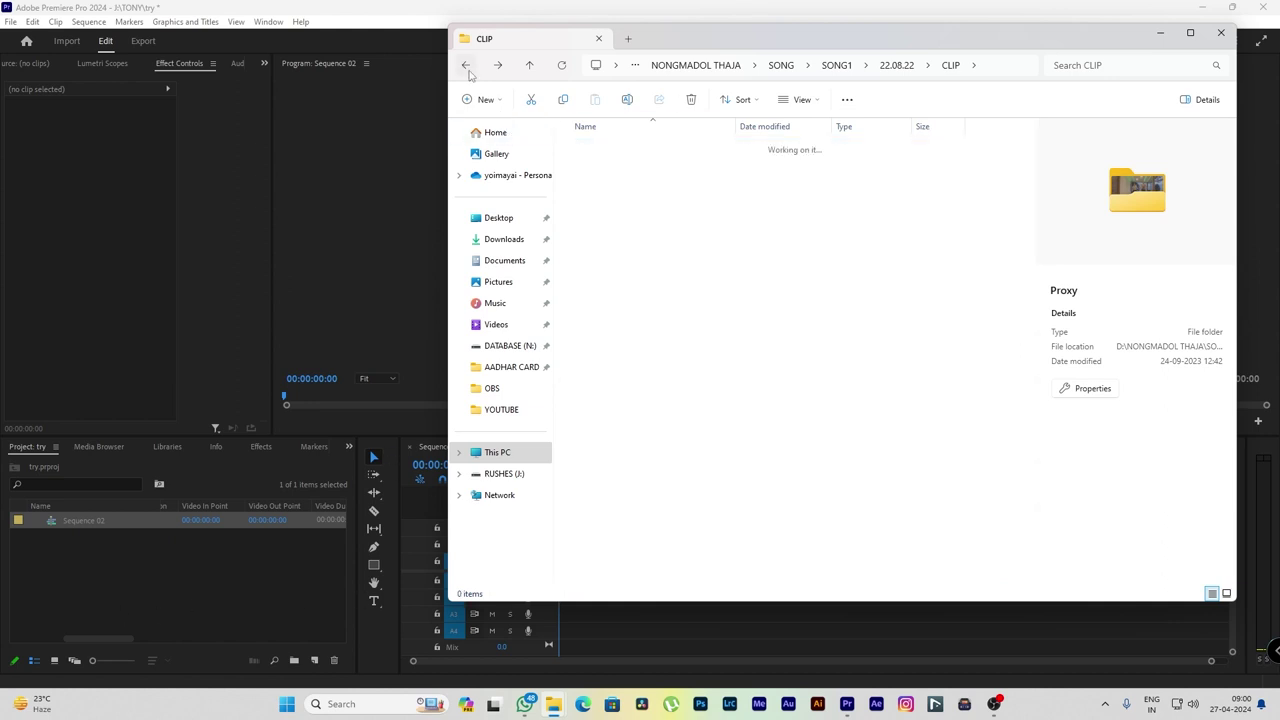
left_click(464, 66)
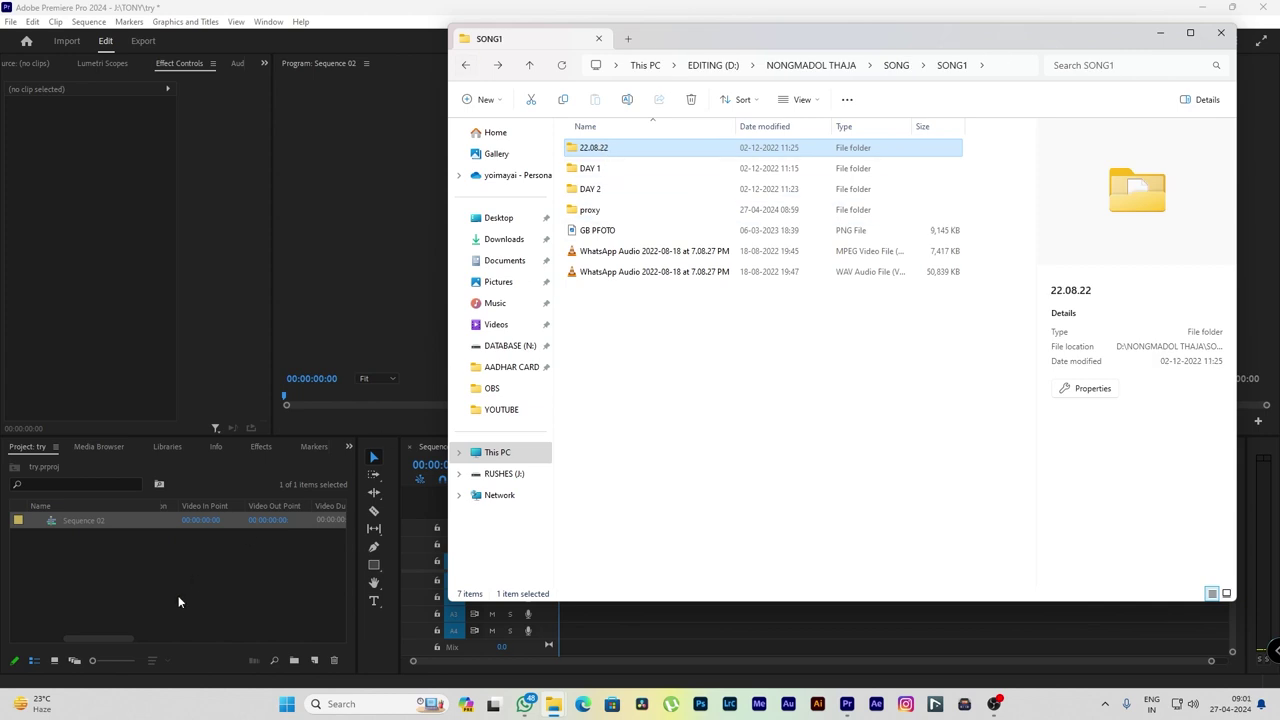
double_click(594, 150)
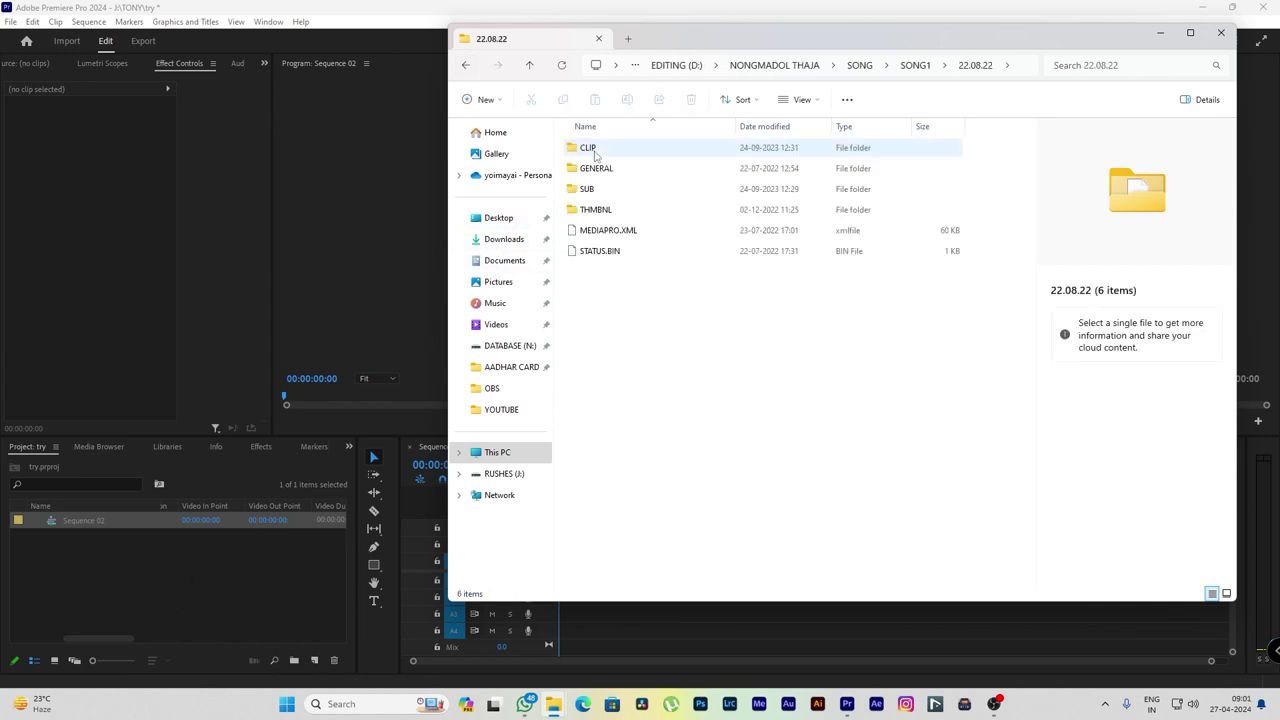
double_click(594, 150)
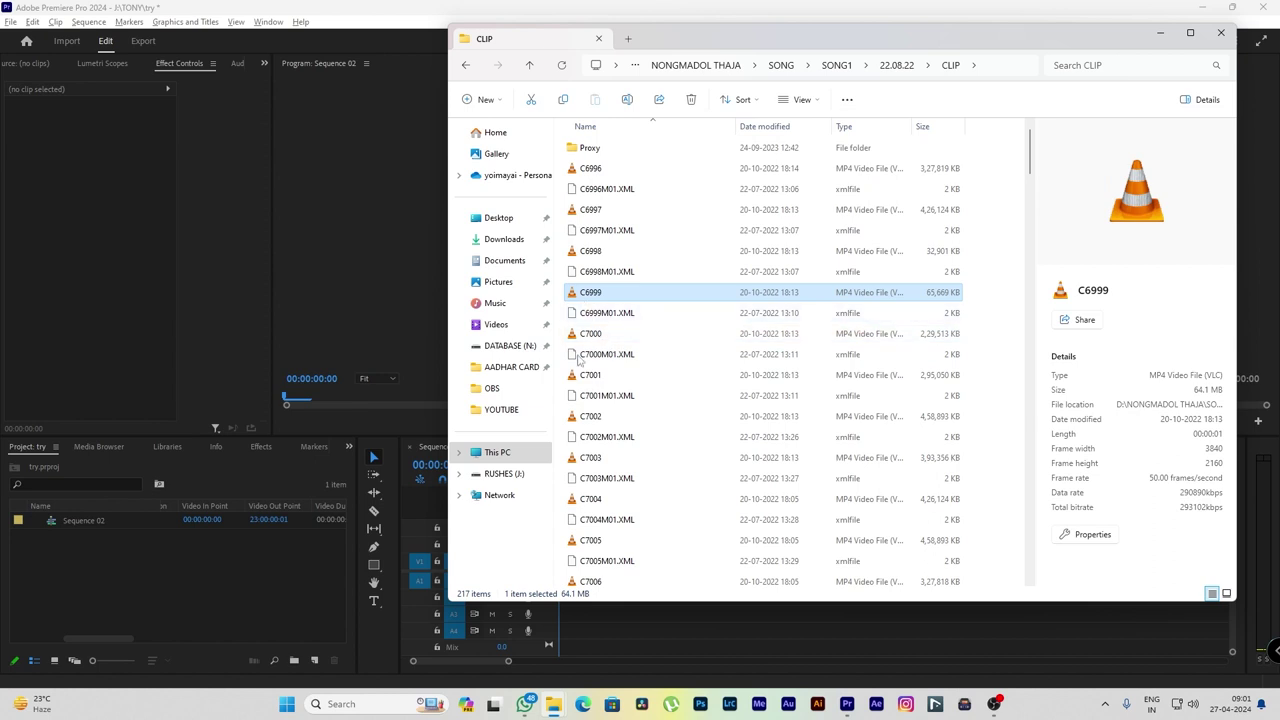
left_click_drag(580, 376, 206, 580)
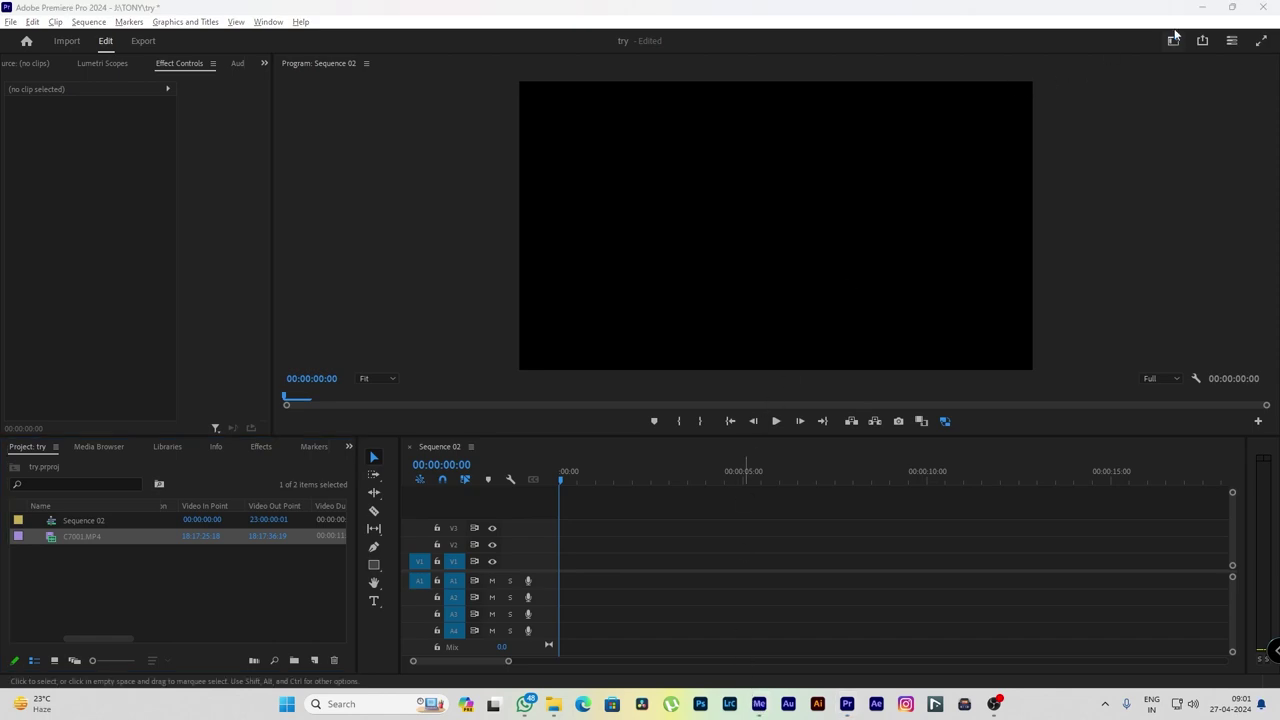
Minimize Premiere to see Media Encoder encoding C7001_Proxy.mp4, then bring Premiere back
left_click(1202, 7)
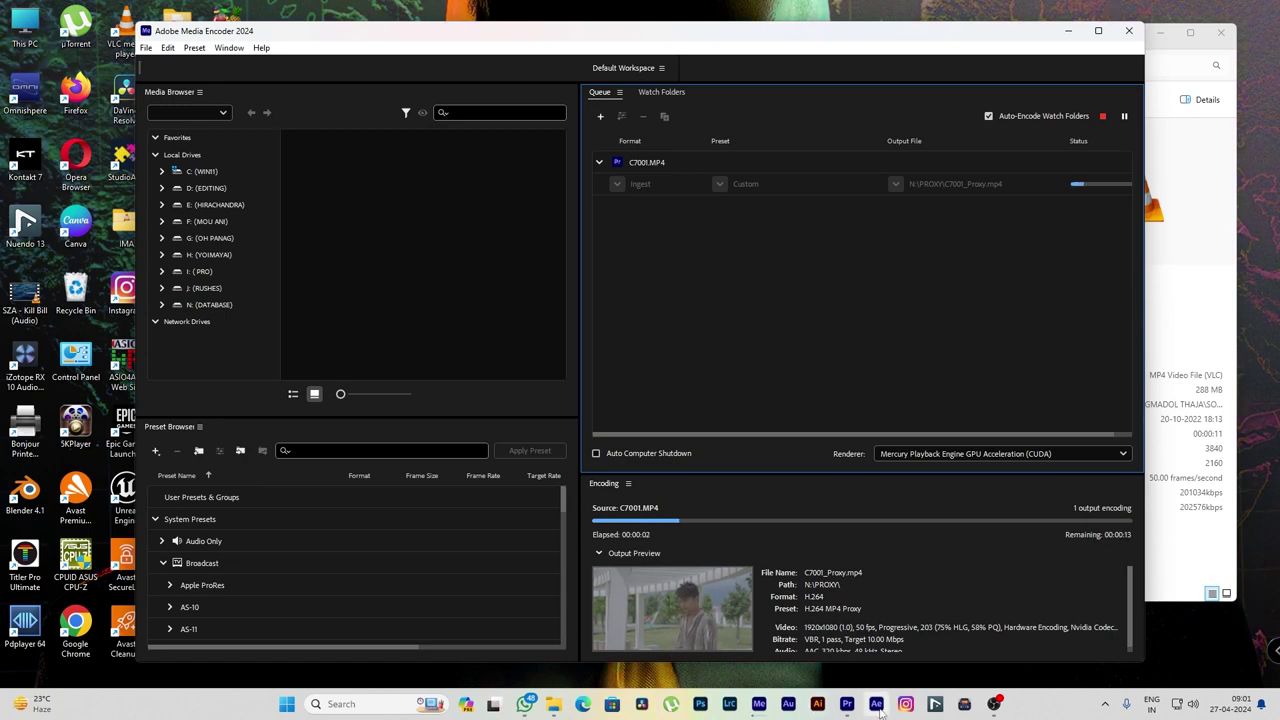
left_click(847, 704)
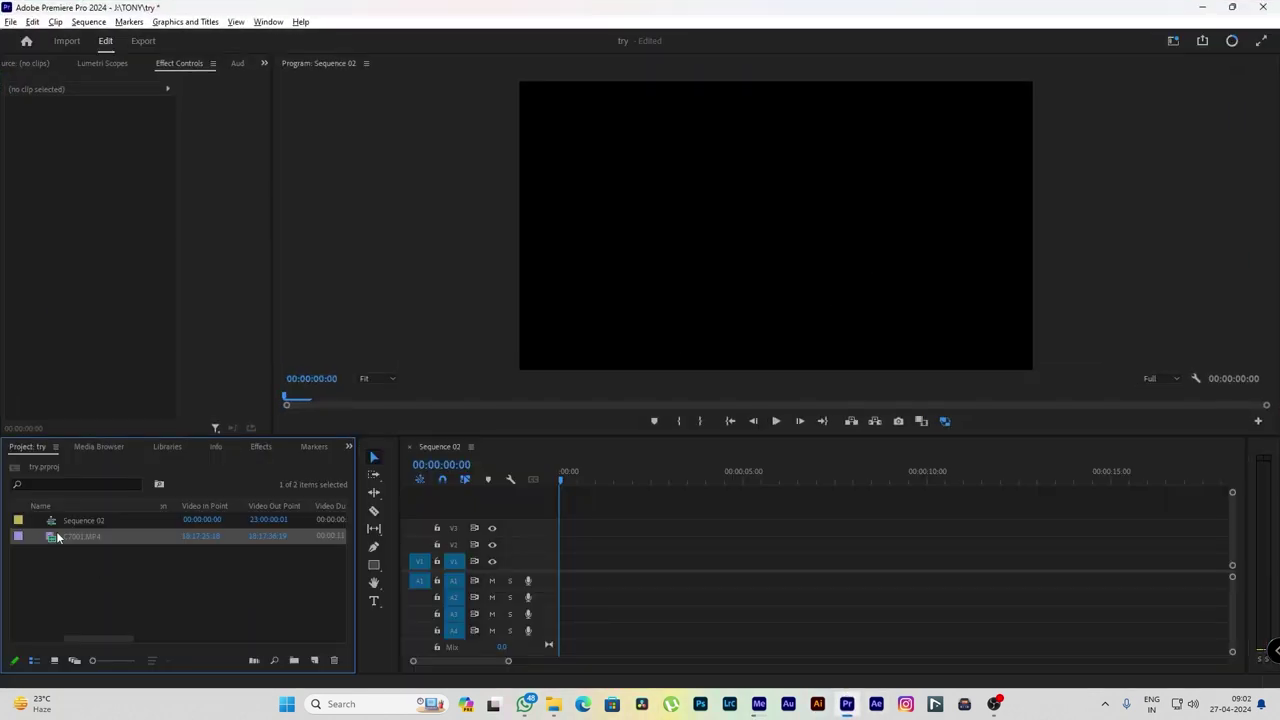
Add C7001.MP4 to Sequence 02, keeping the sequence's existing settings
double_click(53, 537)
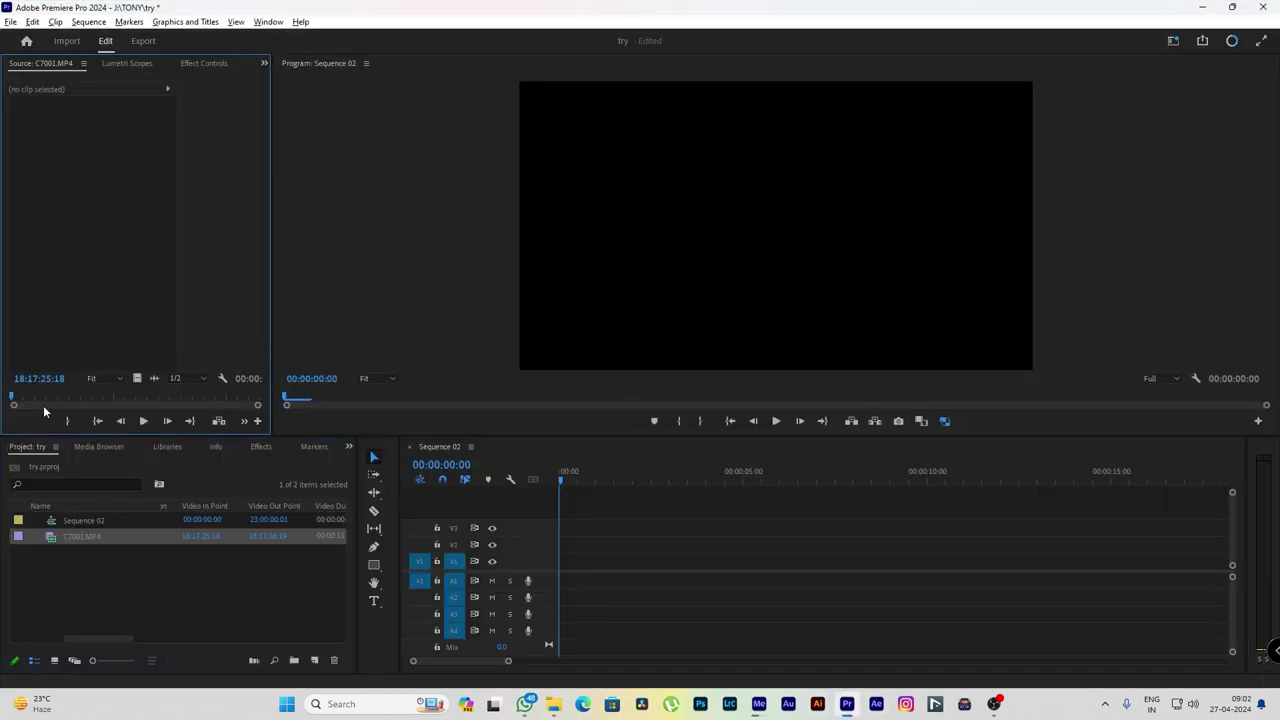
left_click_drag(200, 343, 560, 565)
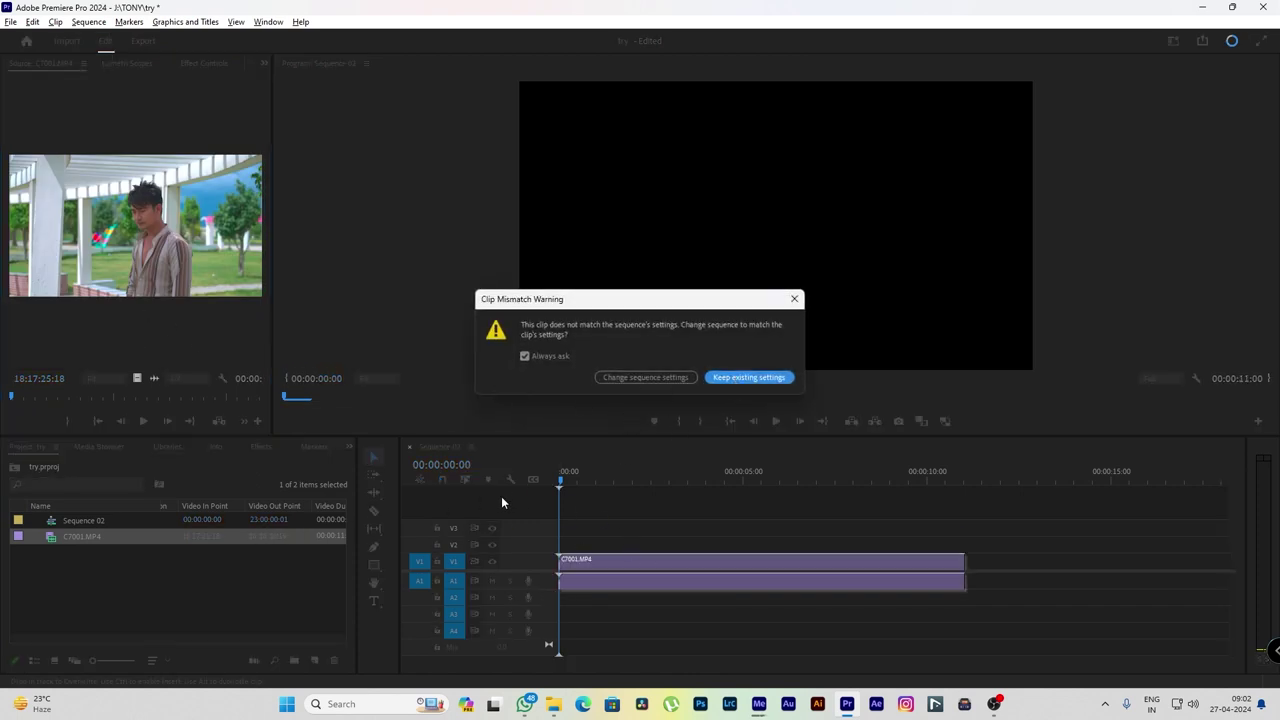
left_click(757, 379)
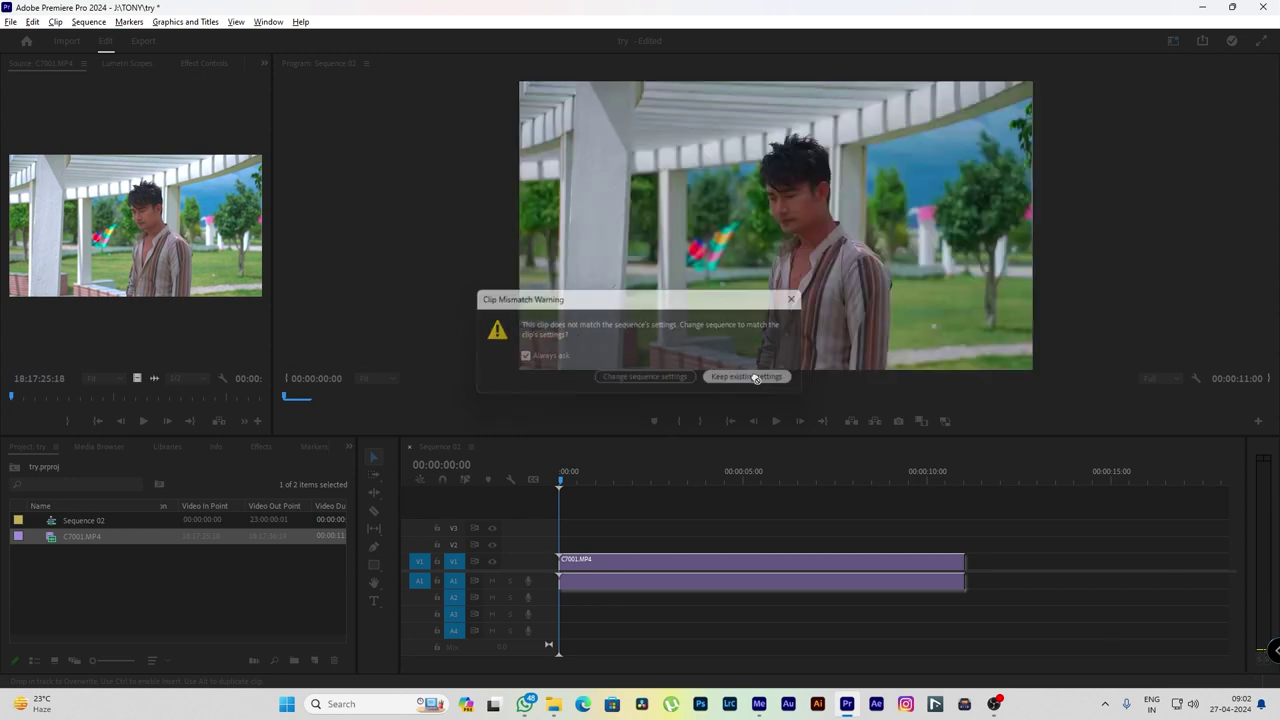
Scrub and play the sequence, stopping at 00:00:02:11, then switch proxy playback off
left_click_drag(600, 478, 720, 480)
left_click(605, 478)
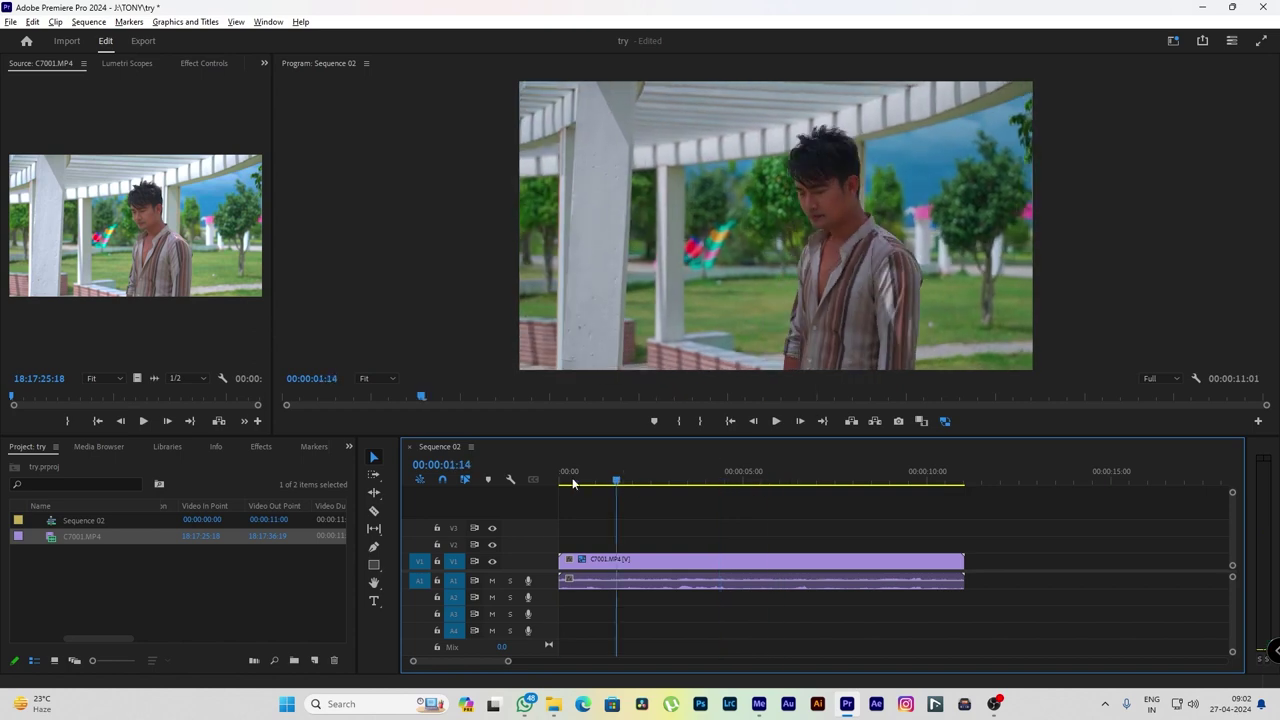
key("Home")
key("space")
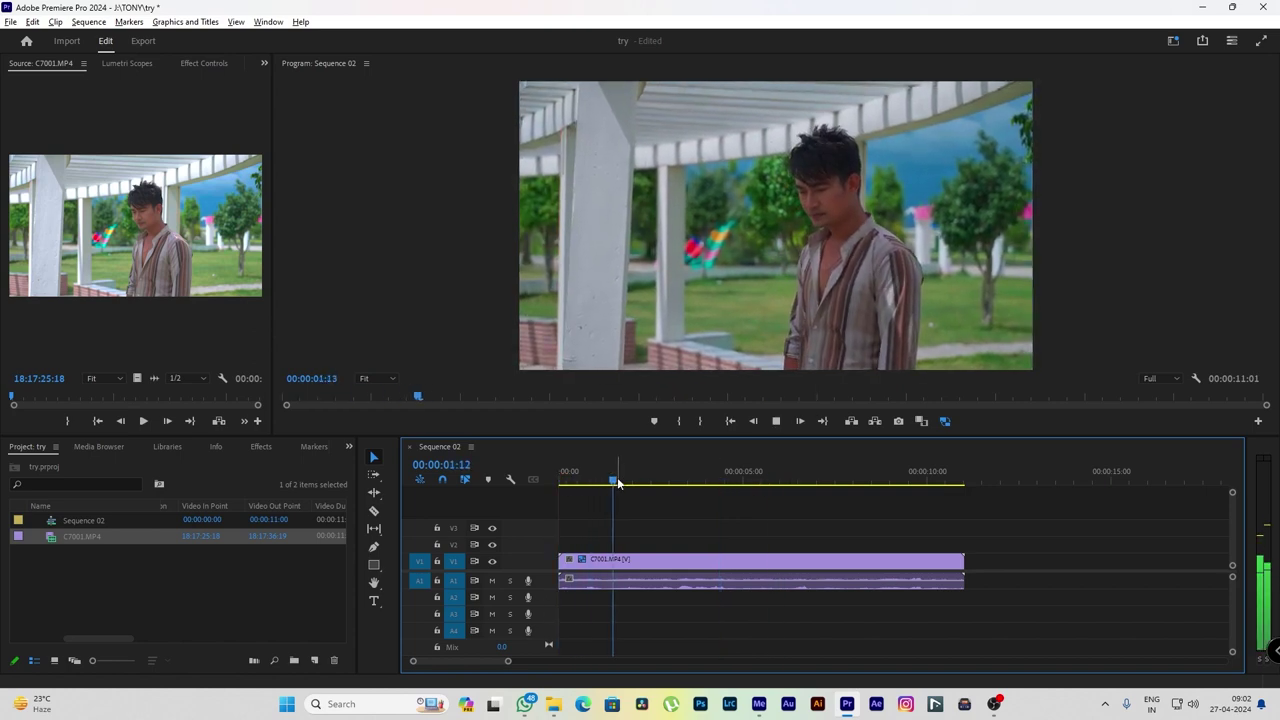
key("space")
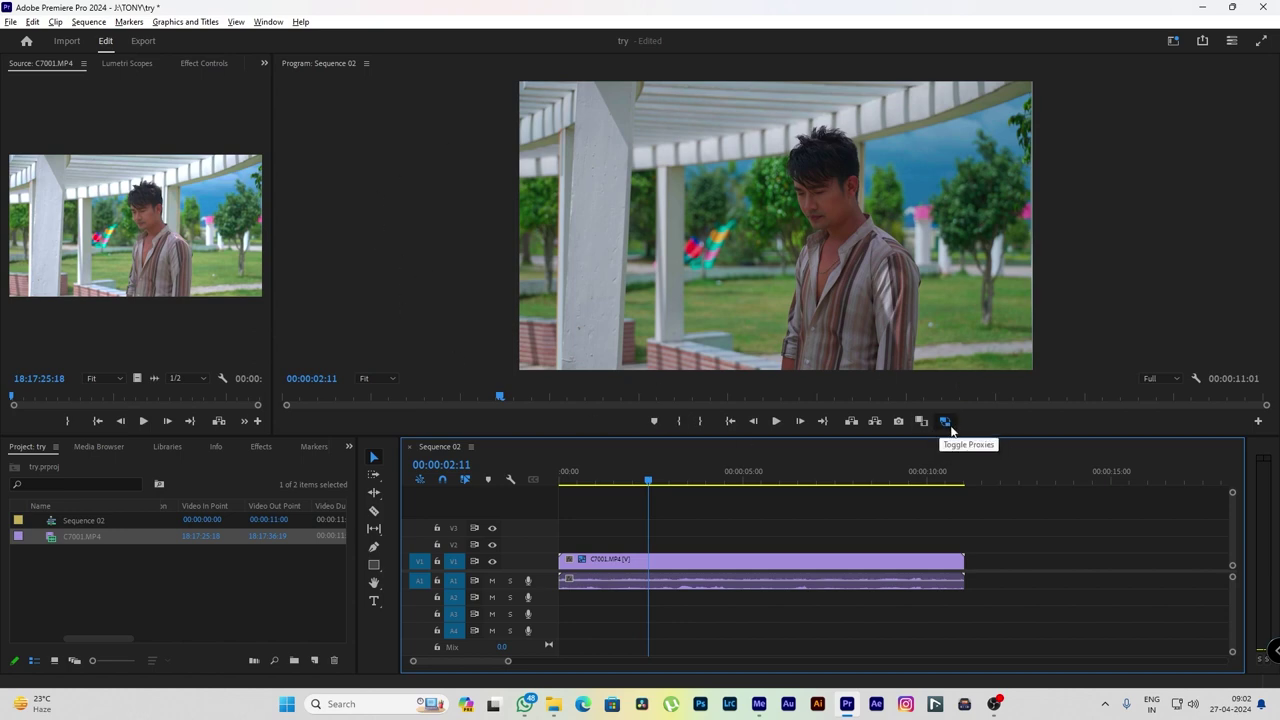
left_click(947, 423)
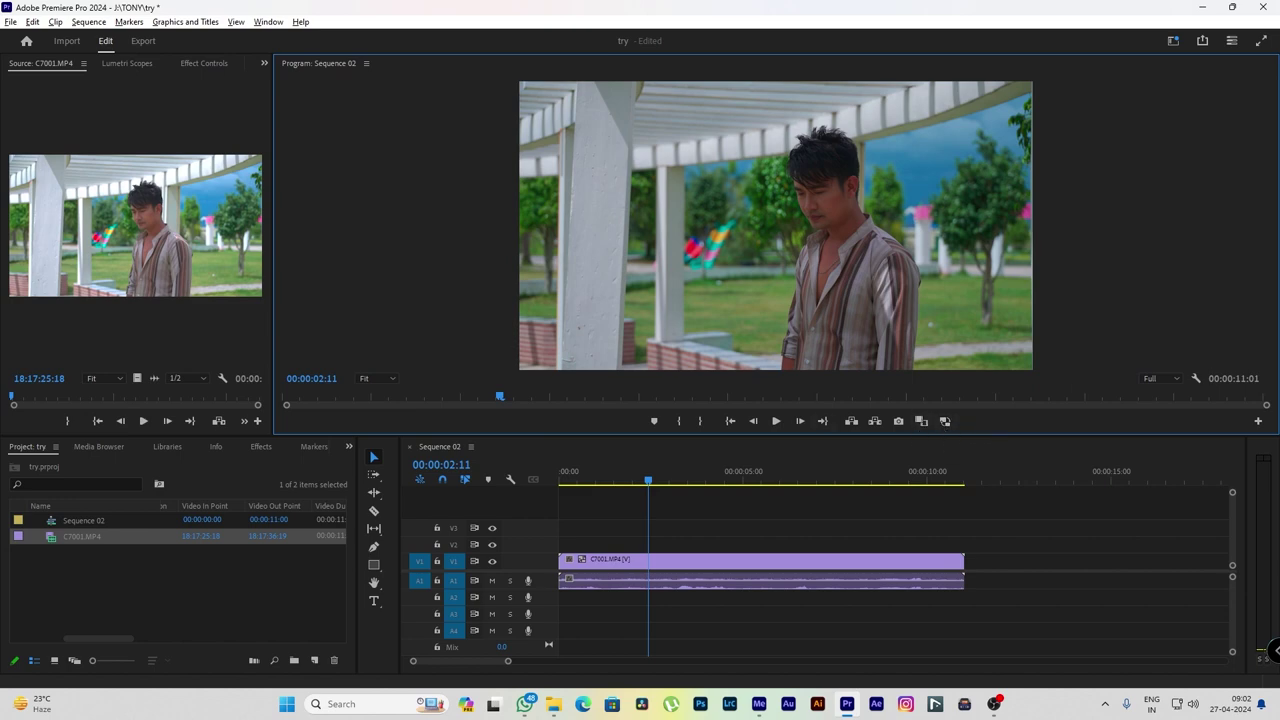
Try adding the comparison view in the Button Editor, then cancel without changes
left_click(1259, 421)
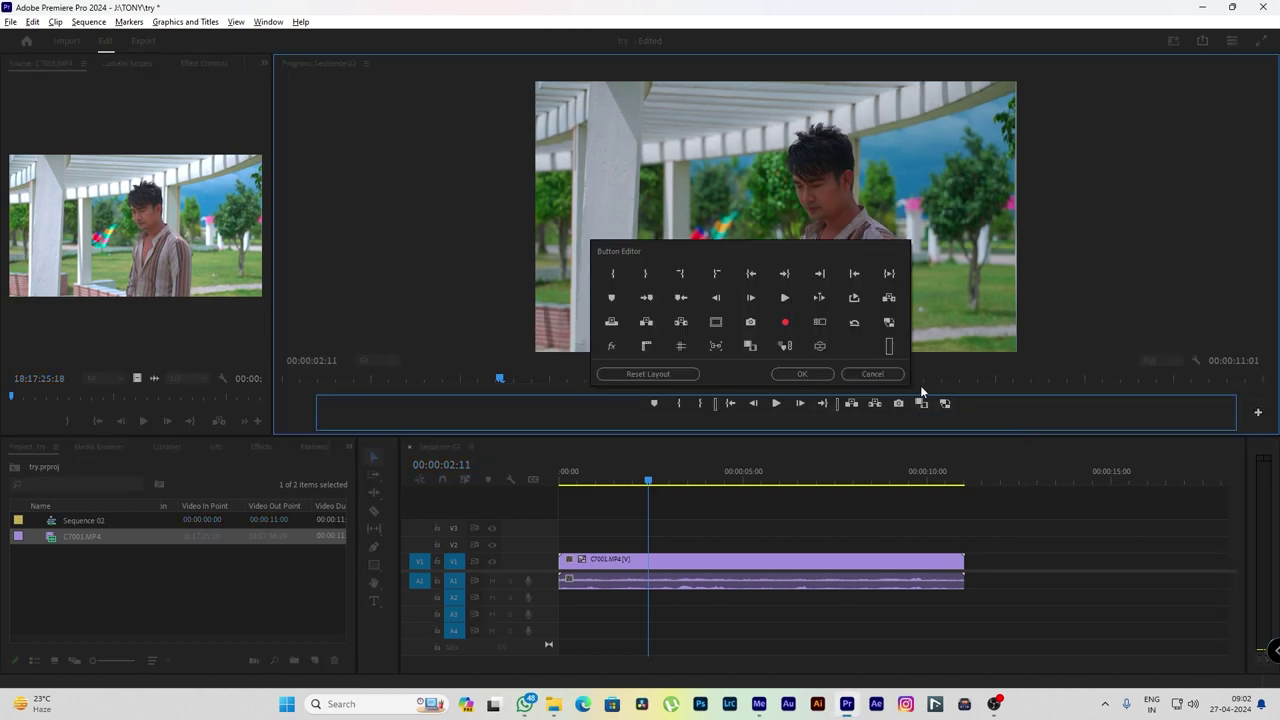
left_click(873, 374)
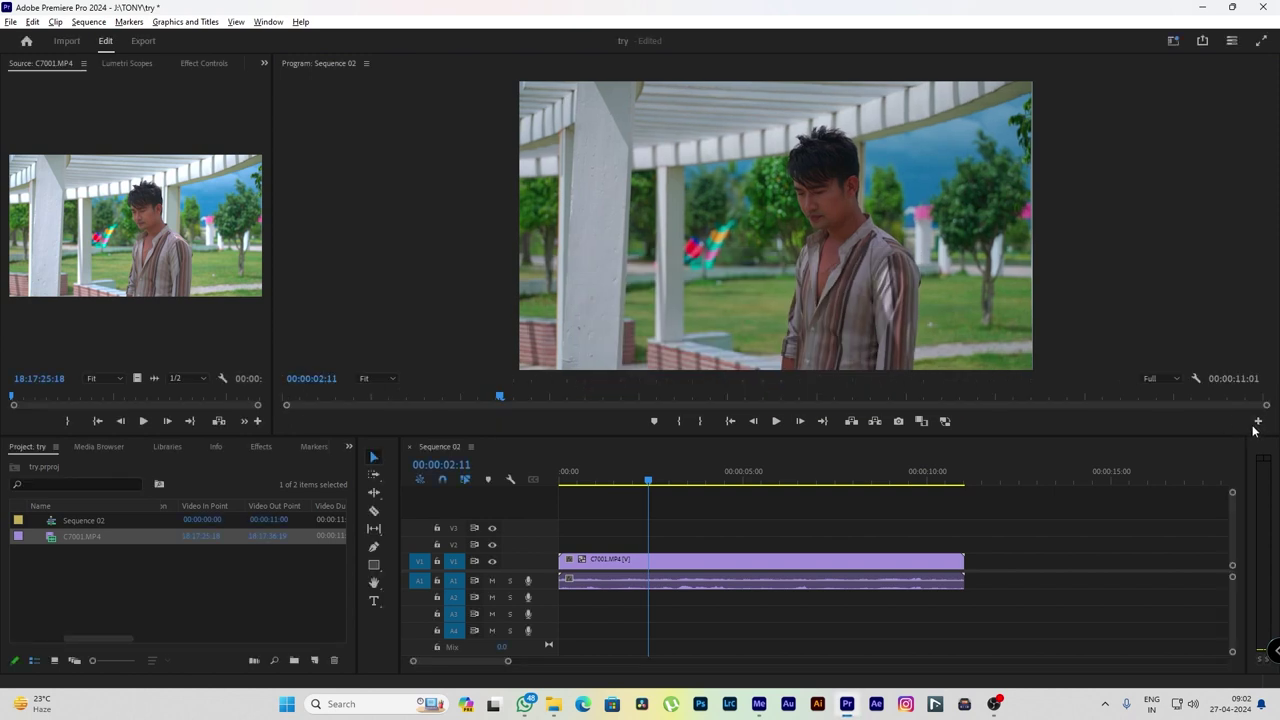
left_click(1259, 421)
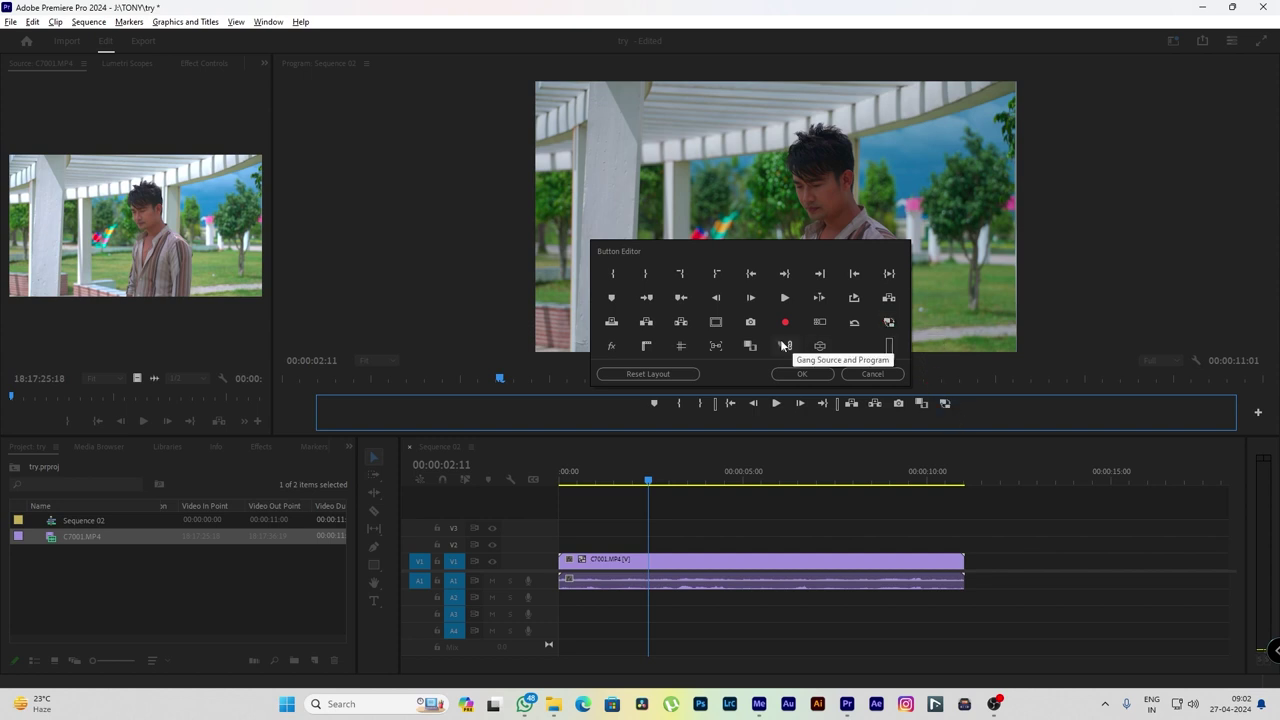
left_click_drag(750, 345, 944, 402)
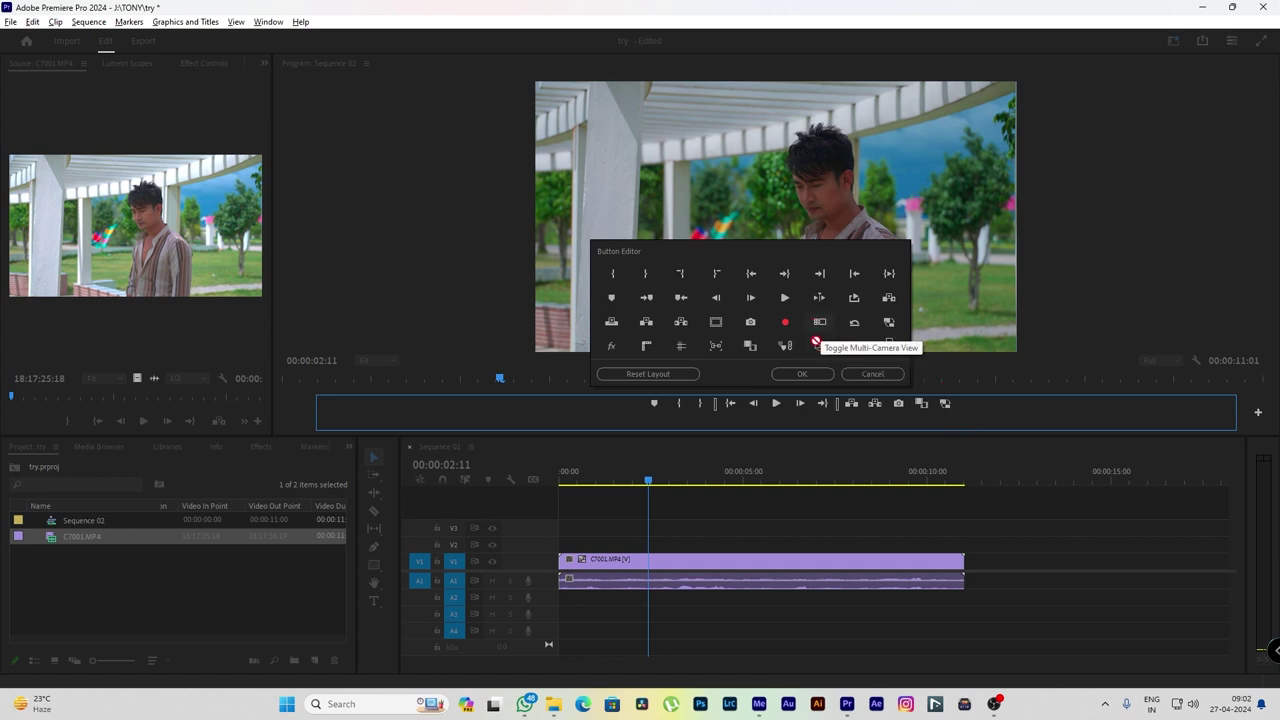
left_click(886, 376)
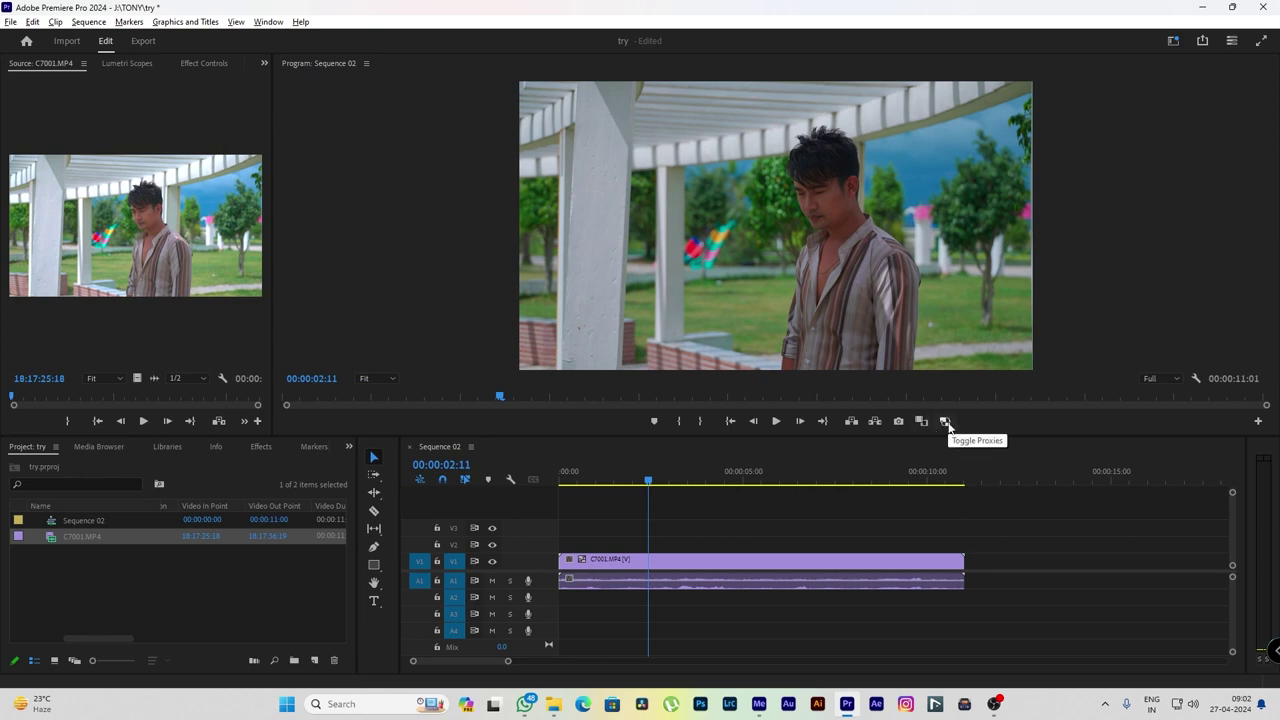
Expand the V1 track to show C7001.MP4 thumbnails, then toggle proxies on and back off
left_click(639, 567)
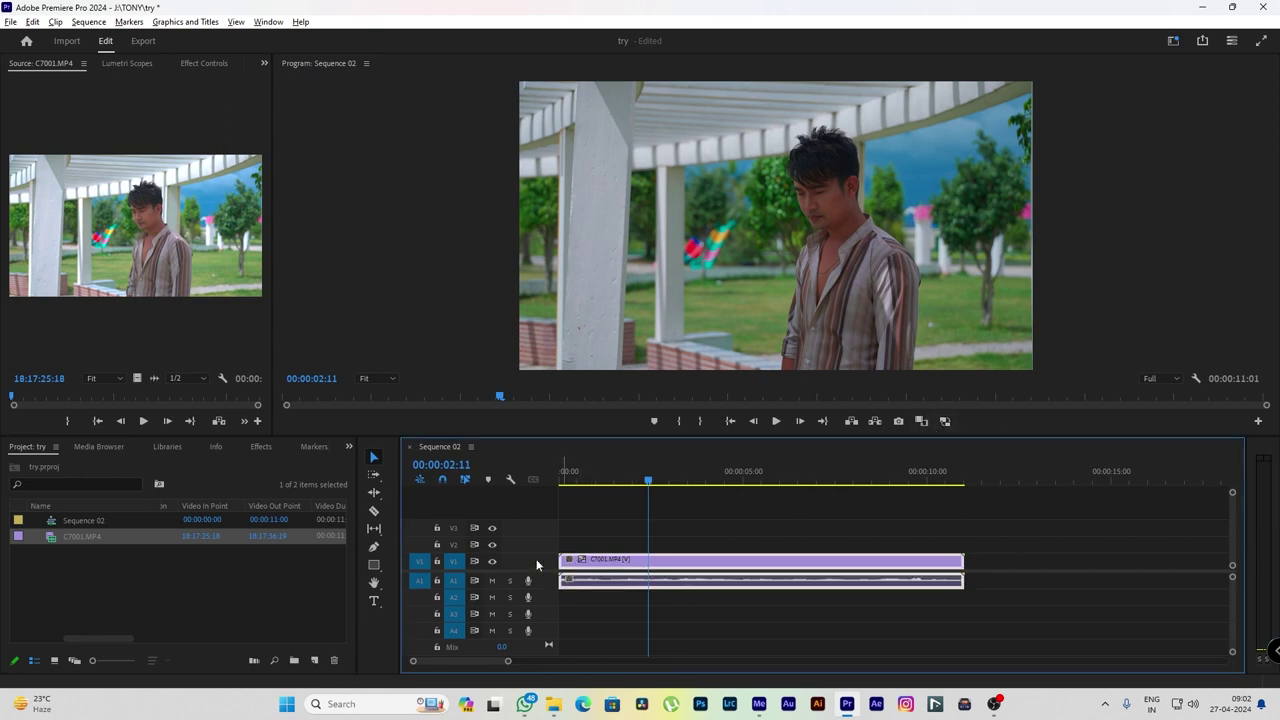
double_click(536, 559)
left_click(610, 512)
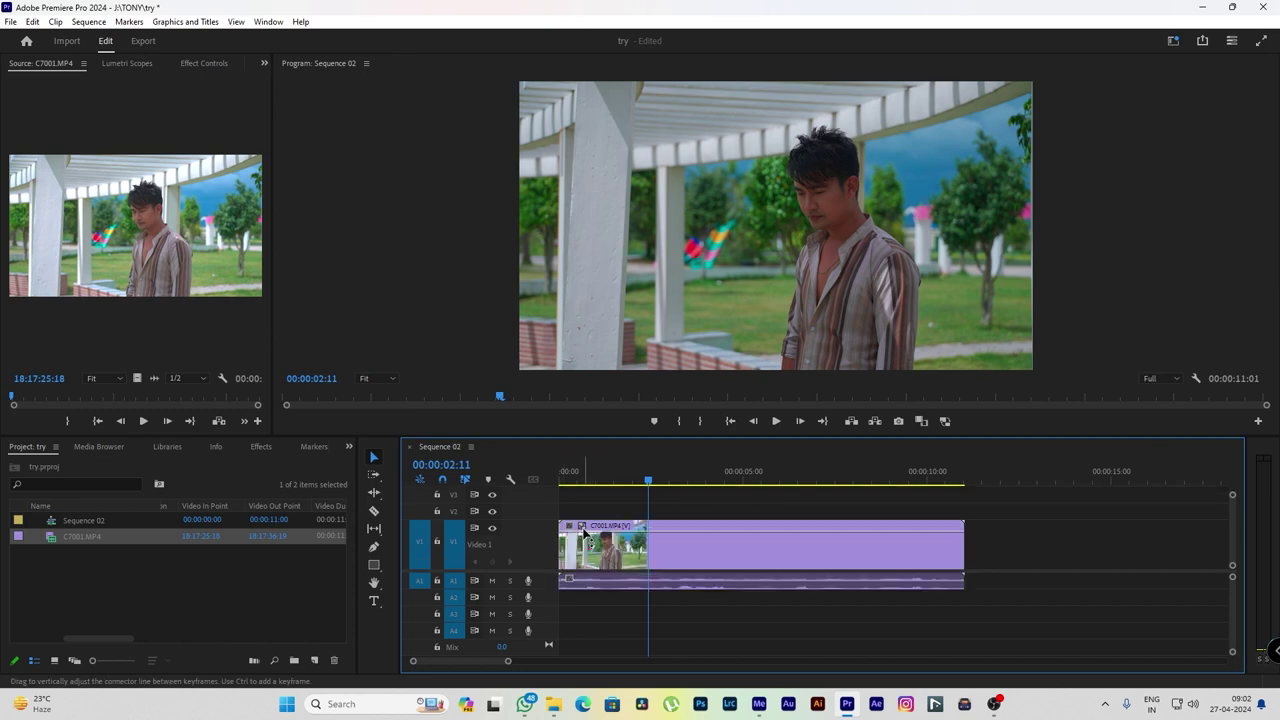
left_click(945, 421)
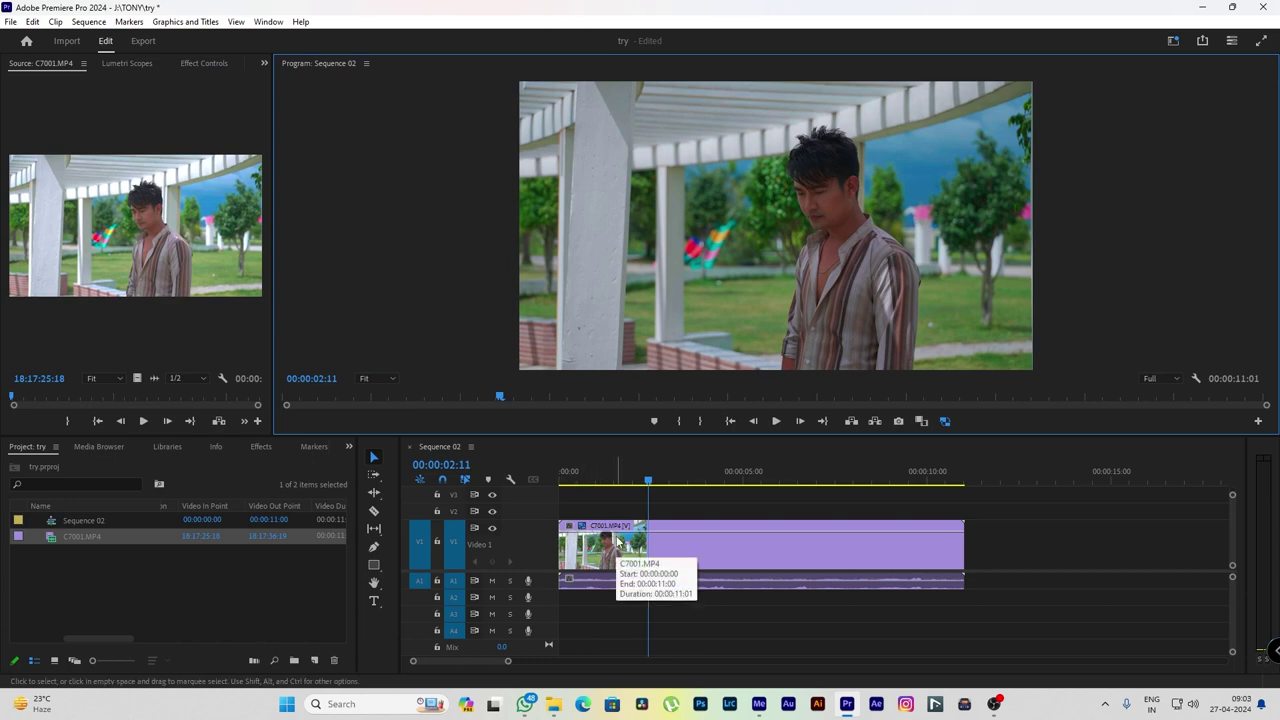
left_click(945, 421)
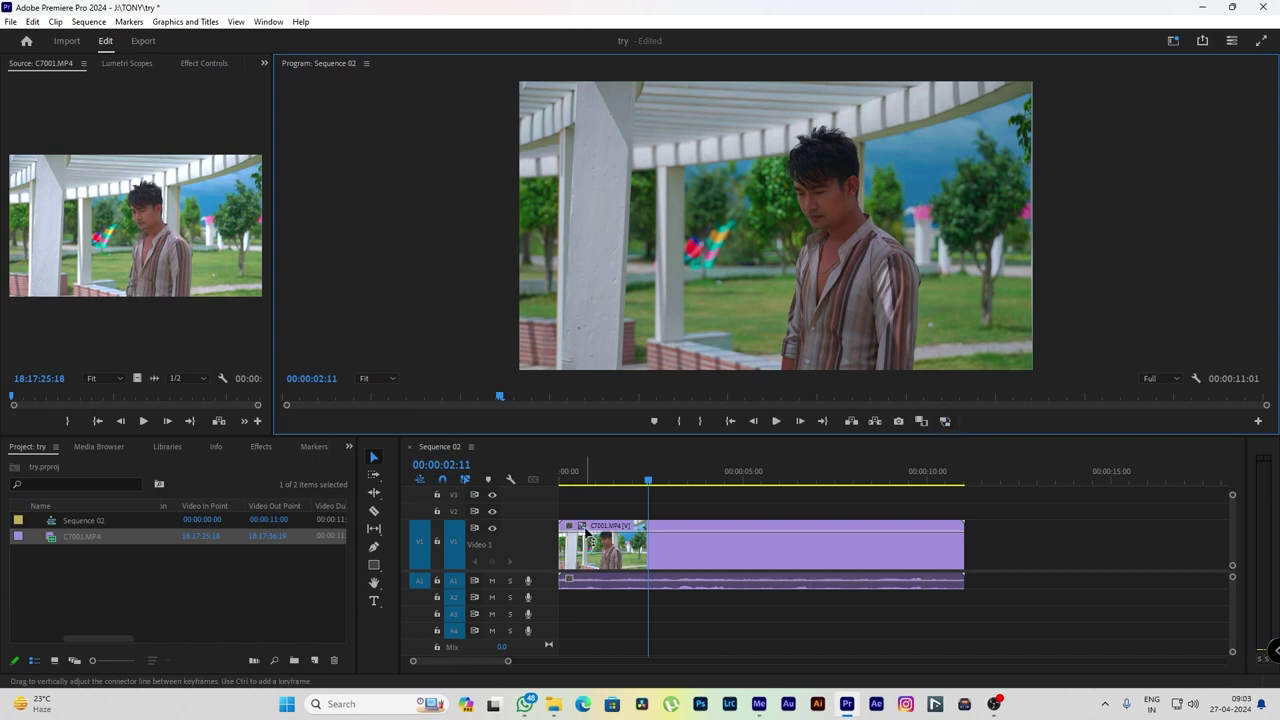
right_click(655, 545)
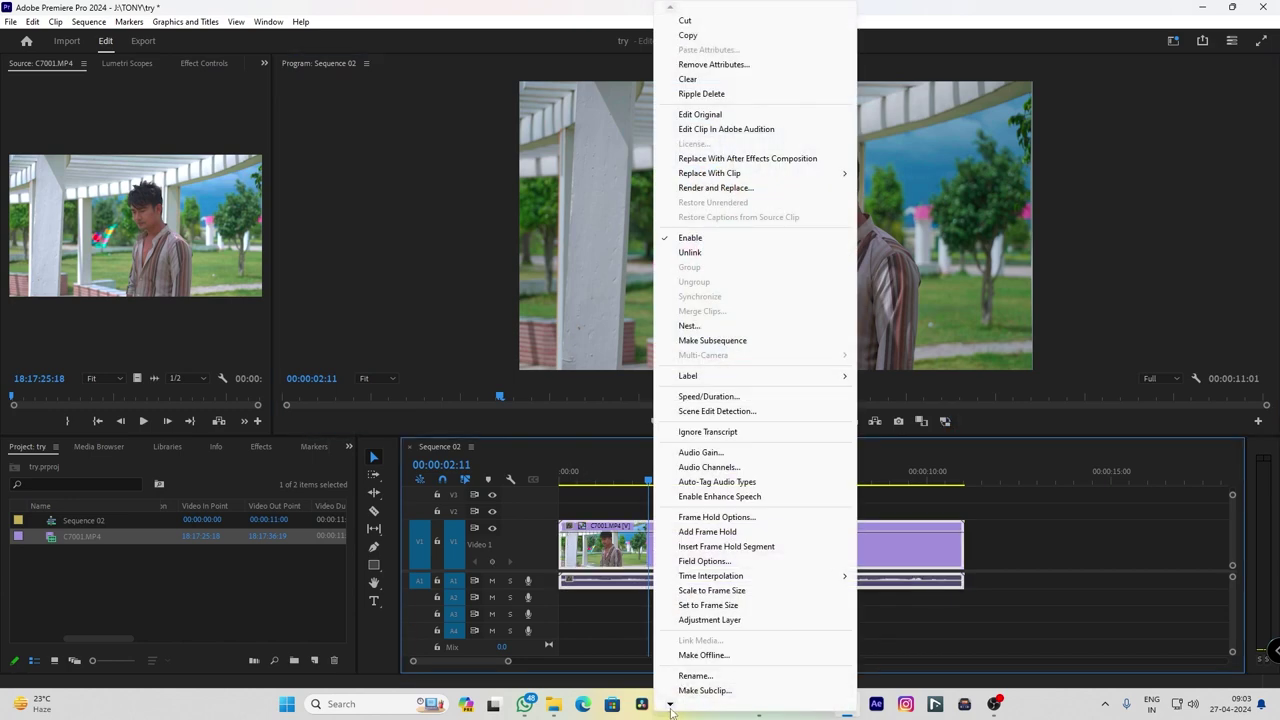
left_click(705, 688)
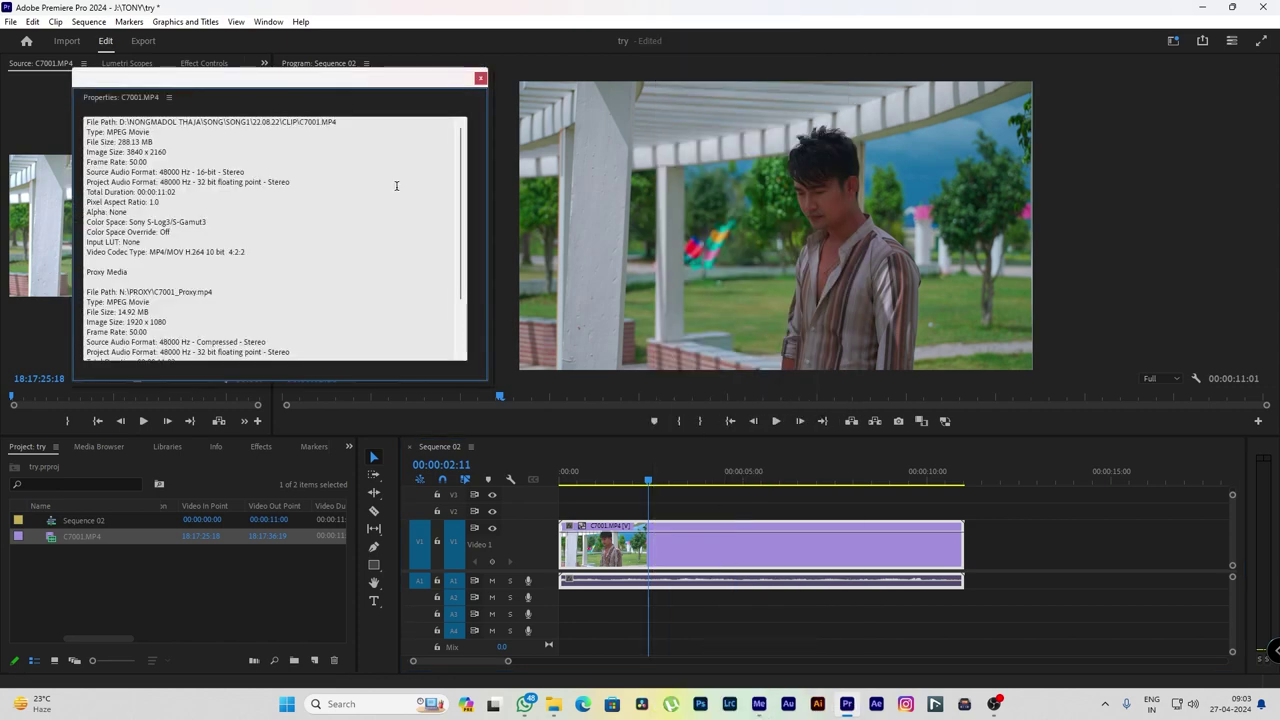
left_click_drag(318, 80, 851, 120)
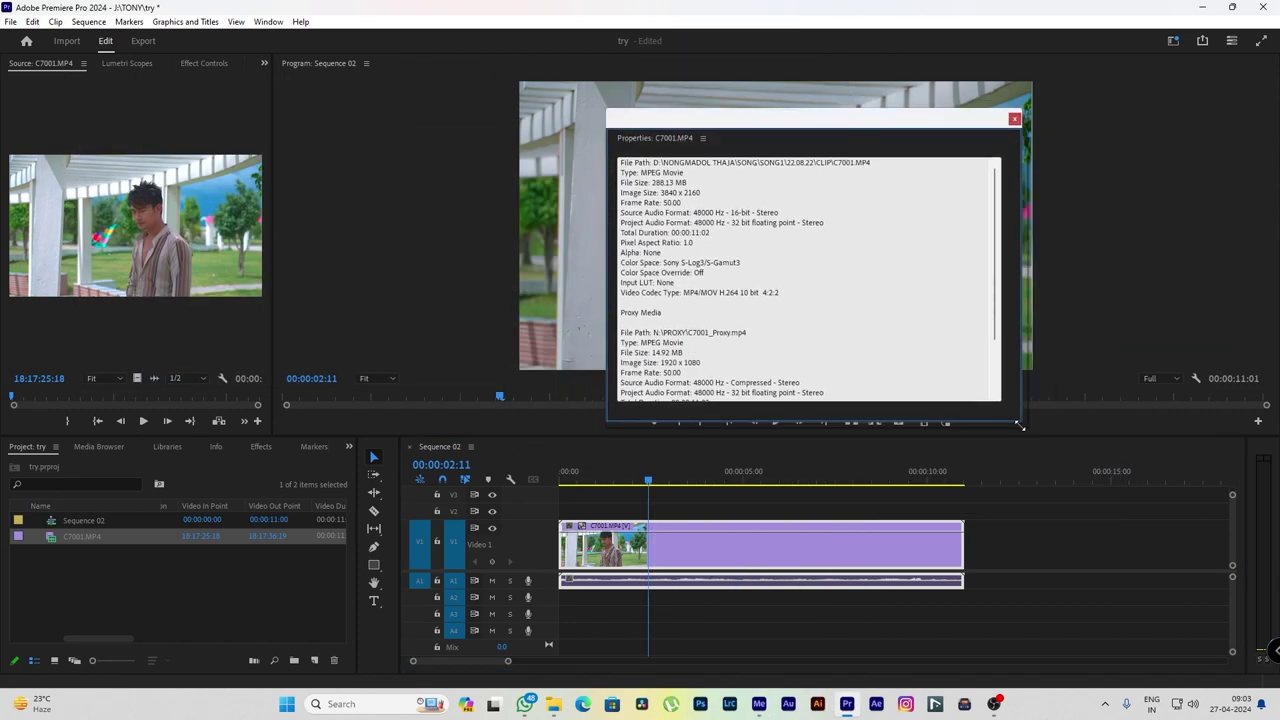
left_click_drag(1020, 425, 1170, 580)
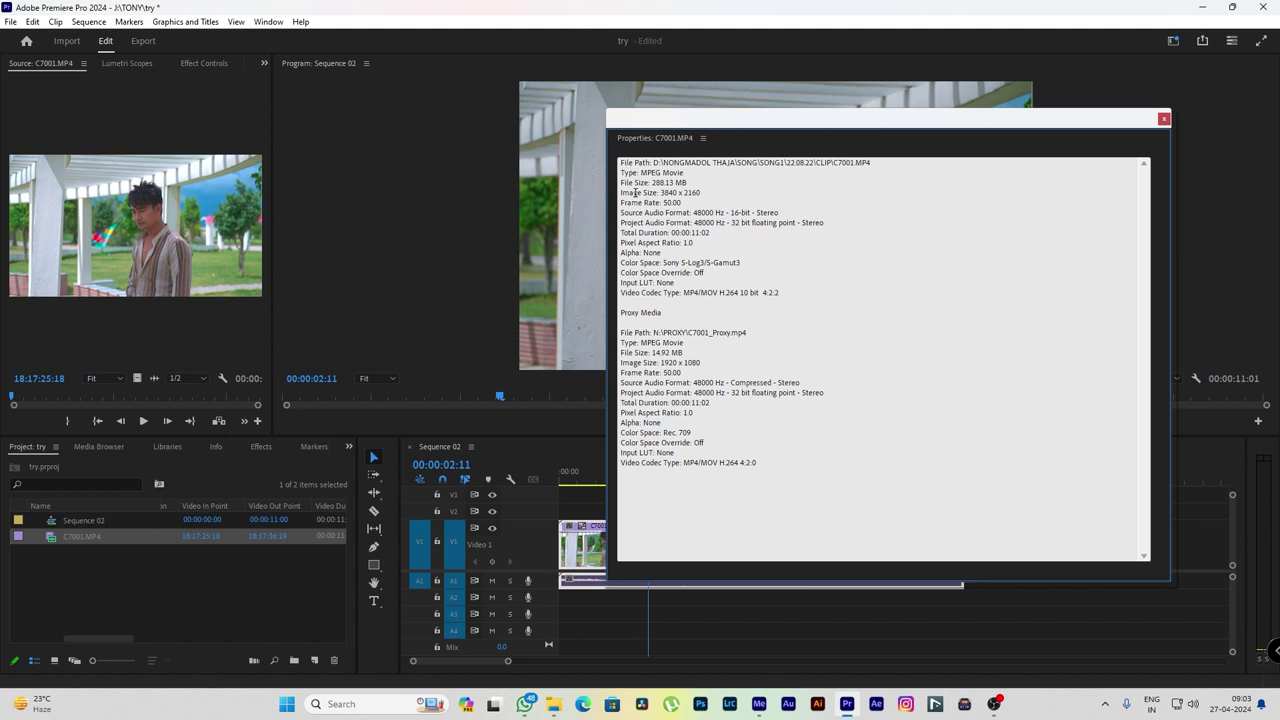
left_click_drag(621, 192, 690, 193)
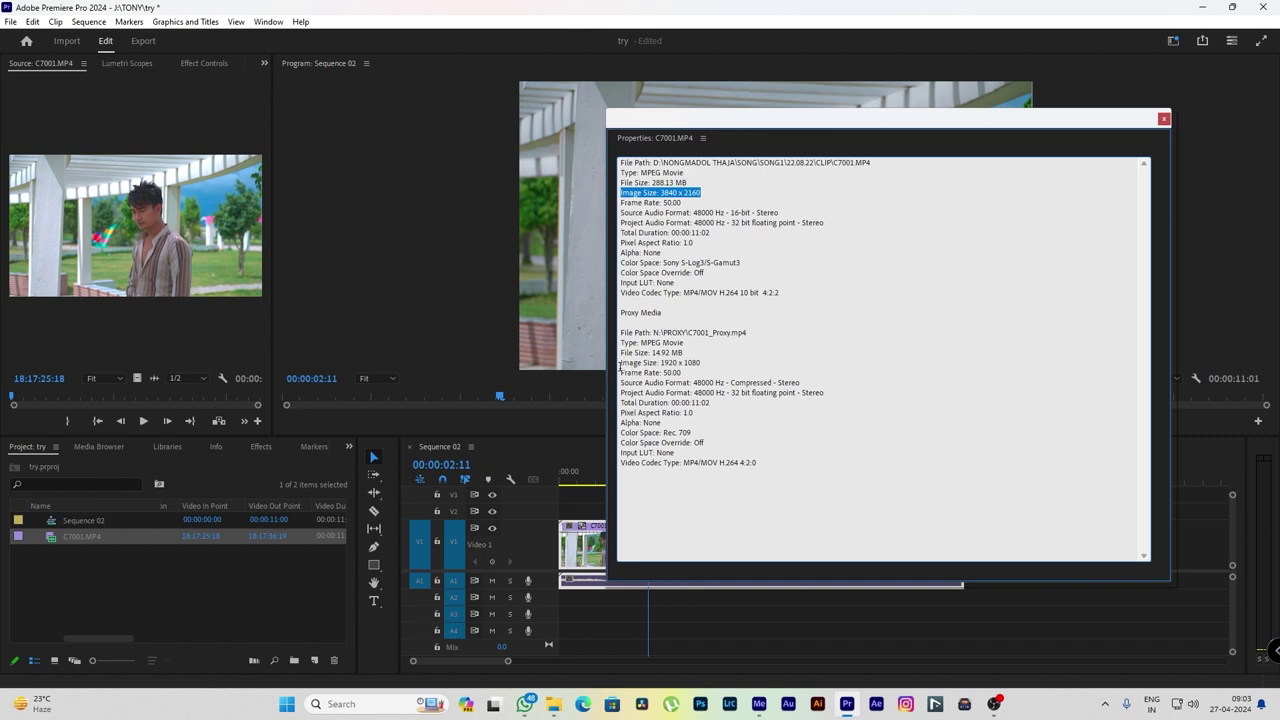
left_click_drag(702, 362, 620, 357)
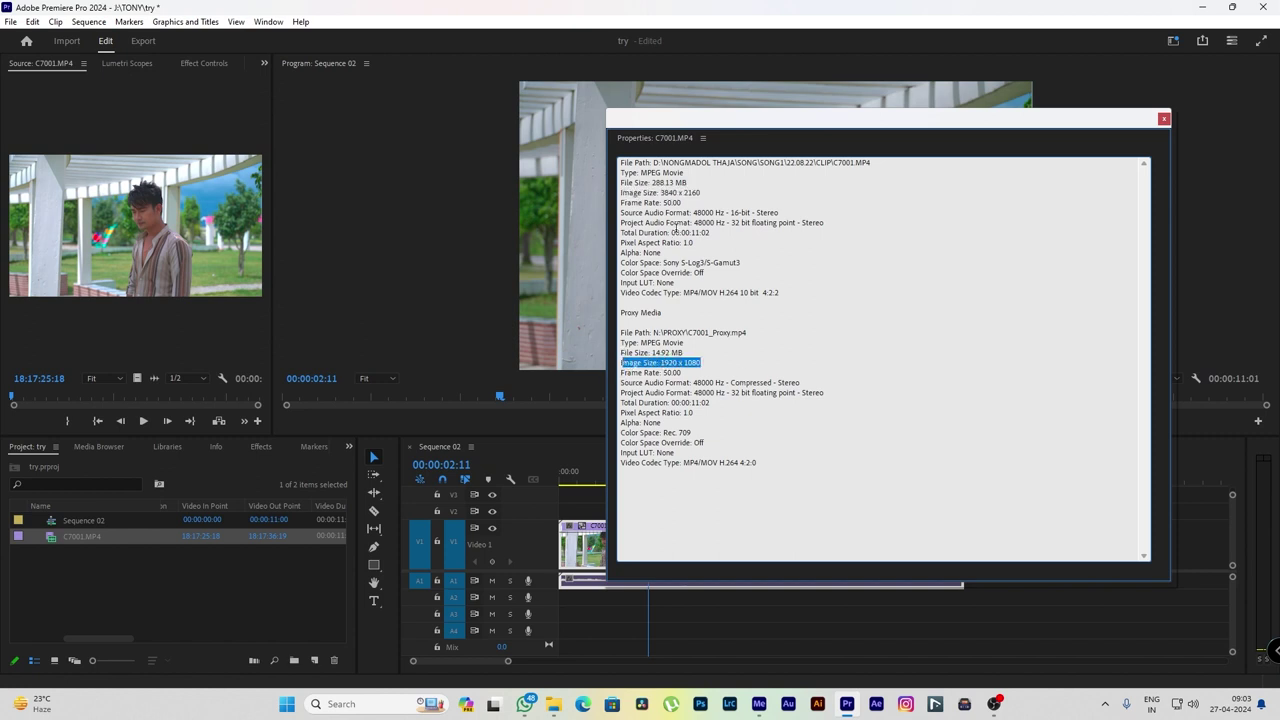
left_click(688, 373)
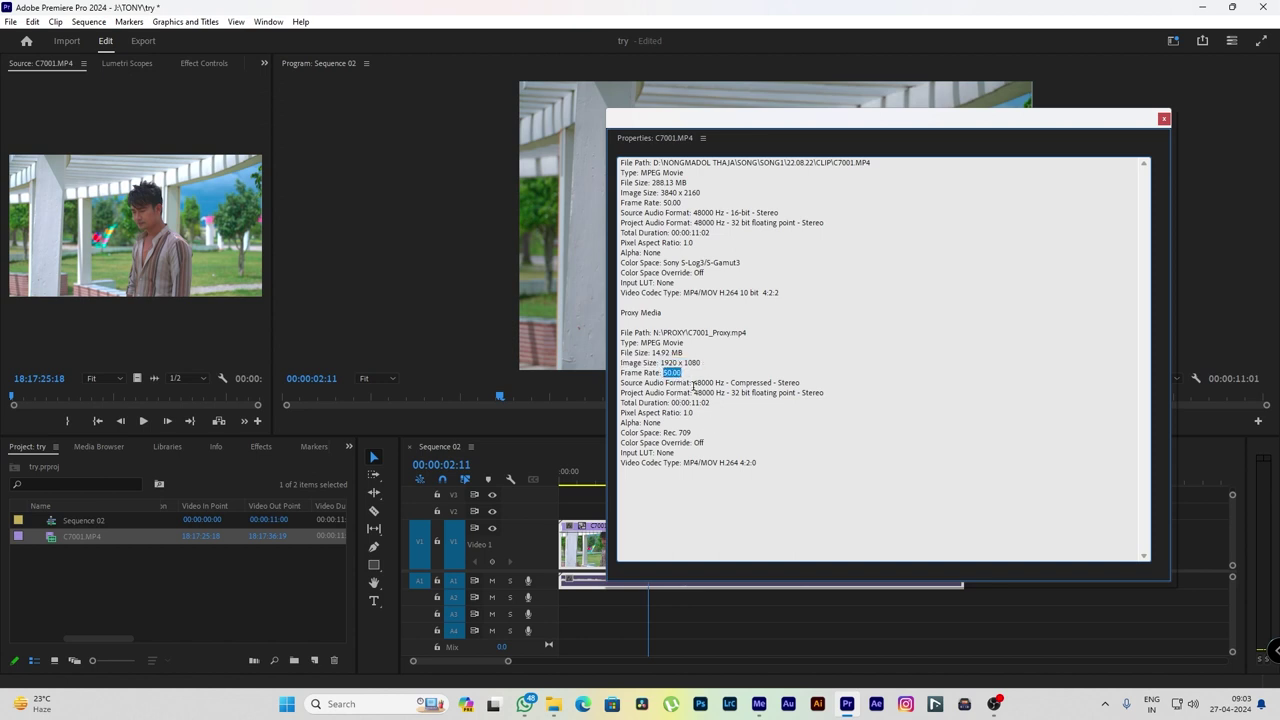
left_click(703, 361)
left_click_drag(713, 363, 676, 361)
left_click(707, 363)
left_click(1163, 119)
left_click(602, 481)
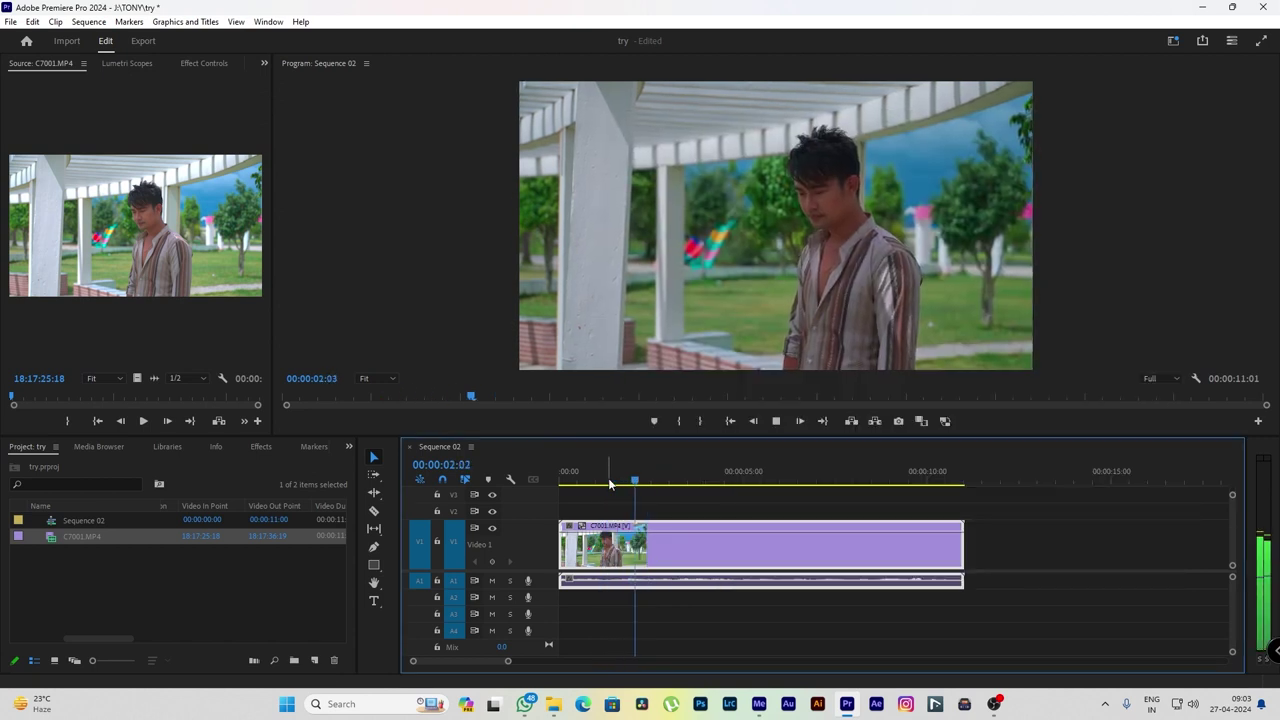
Switch proxy playback on and play the sequence briefly
key("space")
left_click(944, 421)
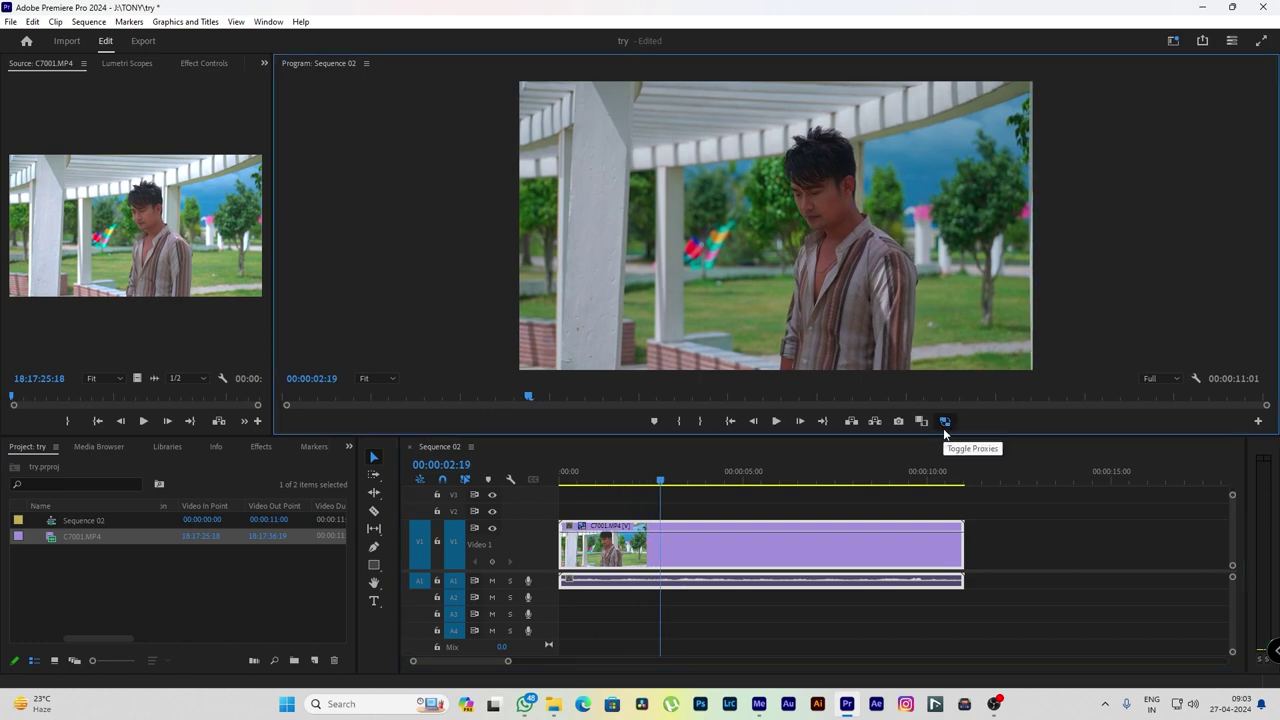
left_click(629, 488)
key("space")
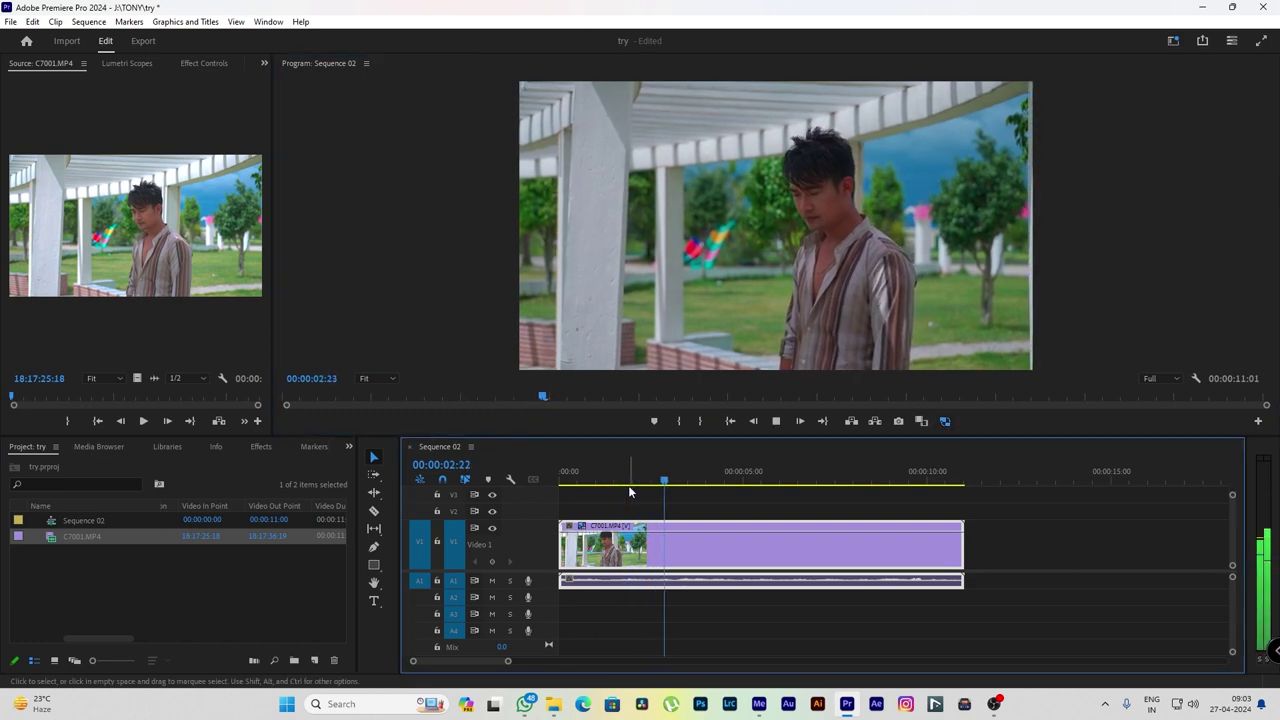
key("space")
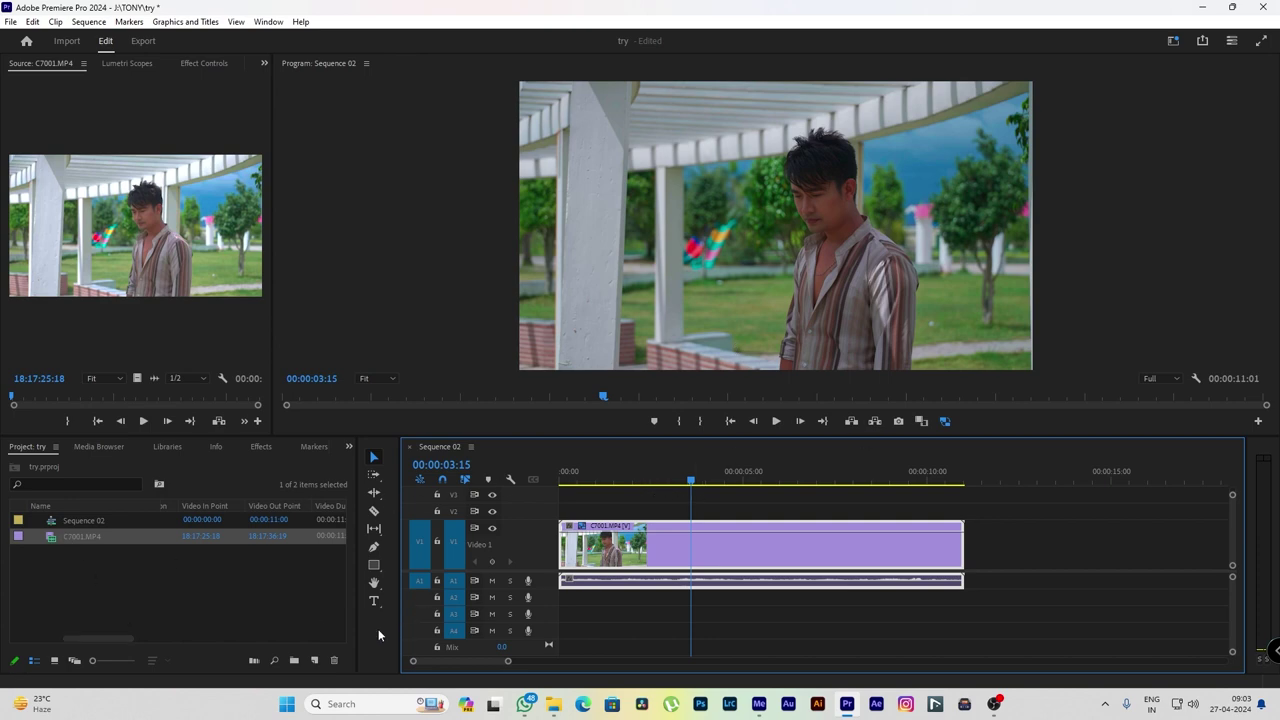
Widen the Project panel list to show more columns and select Sequence 02
left_click_drag(357, 629, 598, 629)
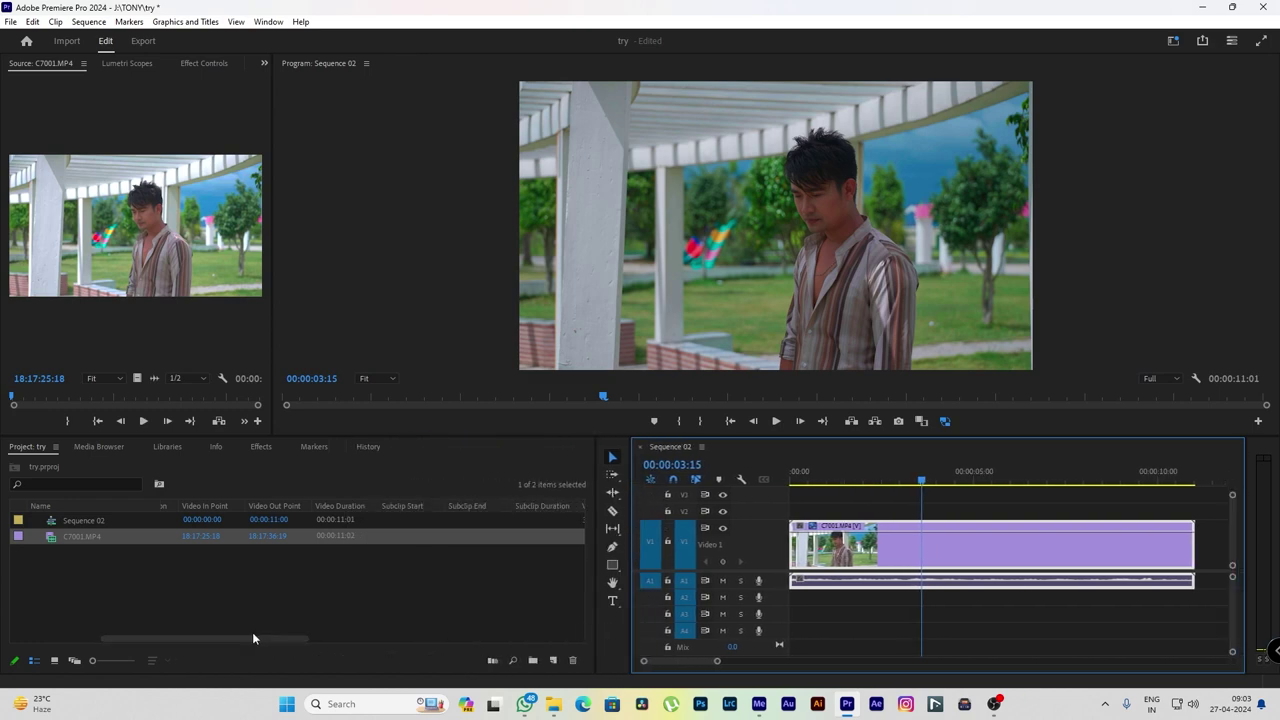
left_click(252, 635)
left_click_drag(276, 640, 350, 640)
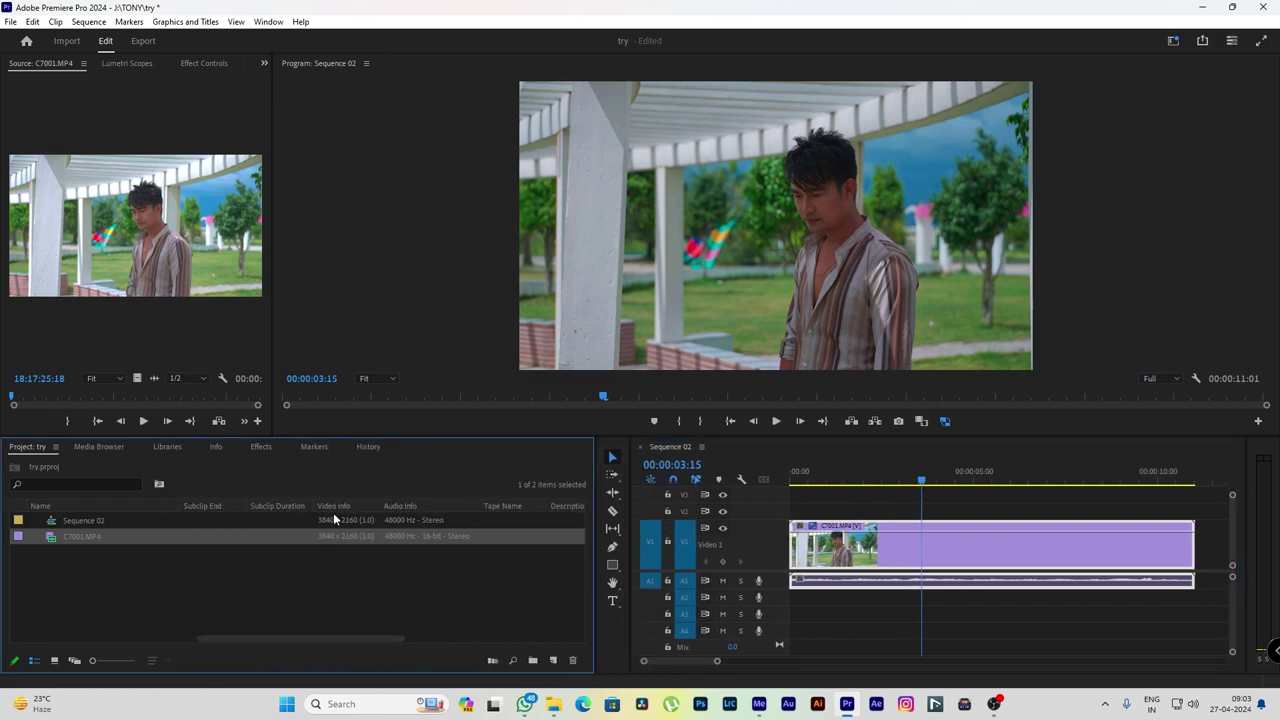
left_click(310, 521)
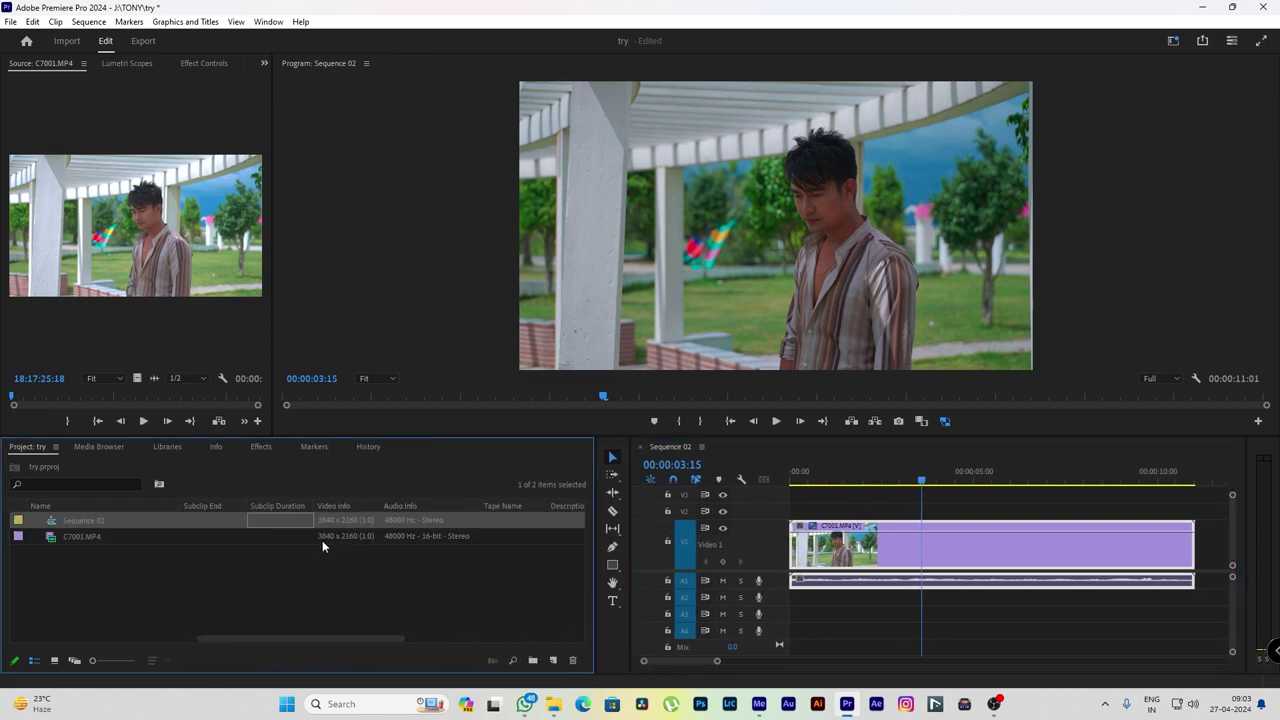
Play from 00:00:01:23 with proxies on, then turn them off and scrub to 00:00:04:15
left_click(860, 478)
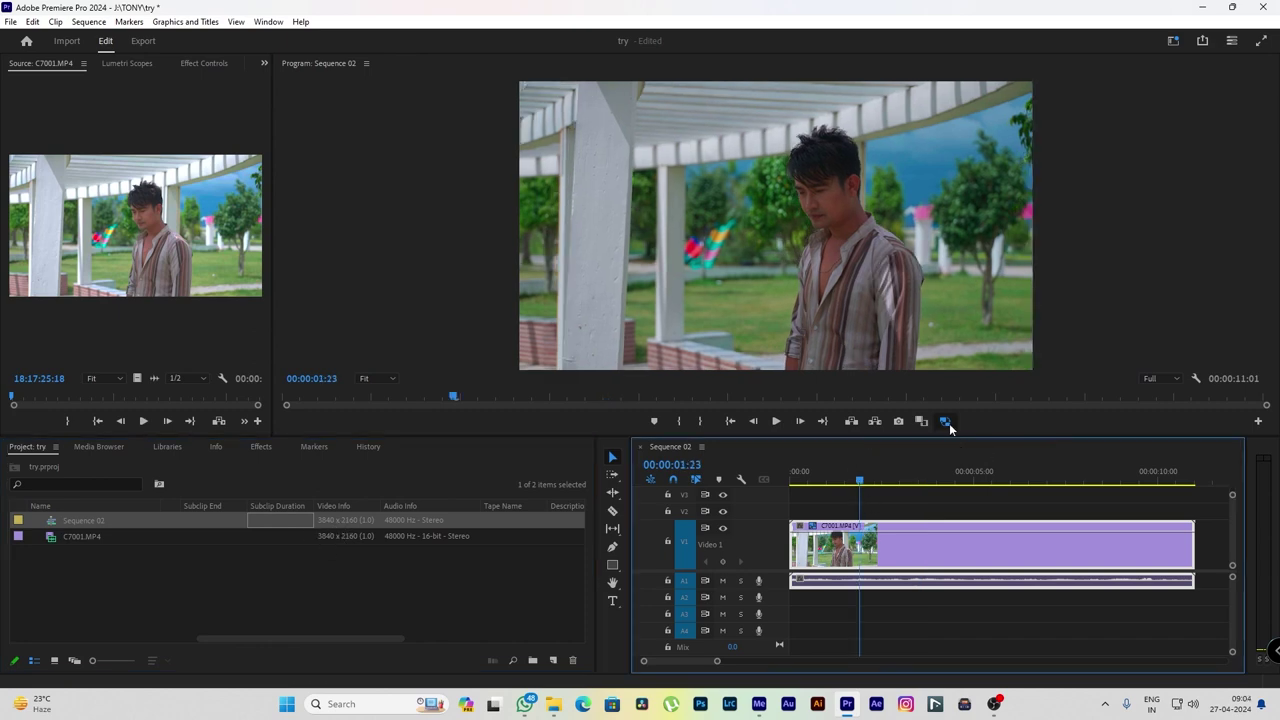
key("space")
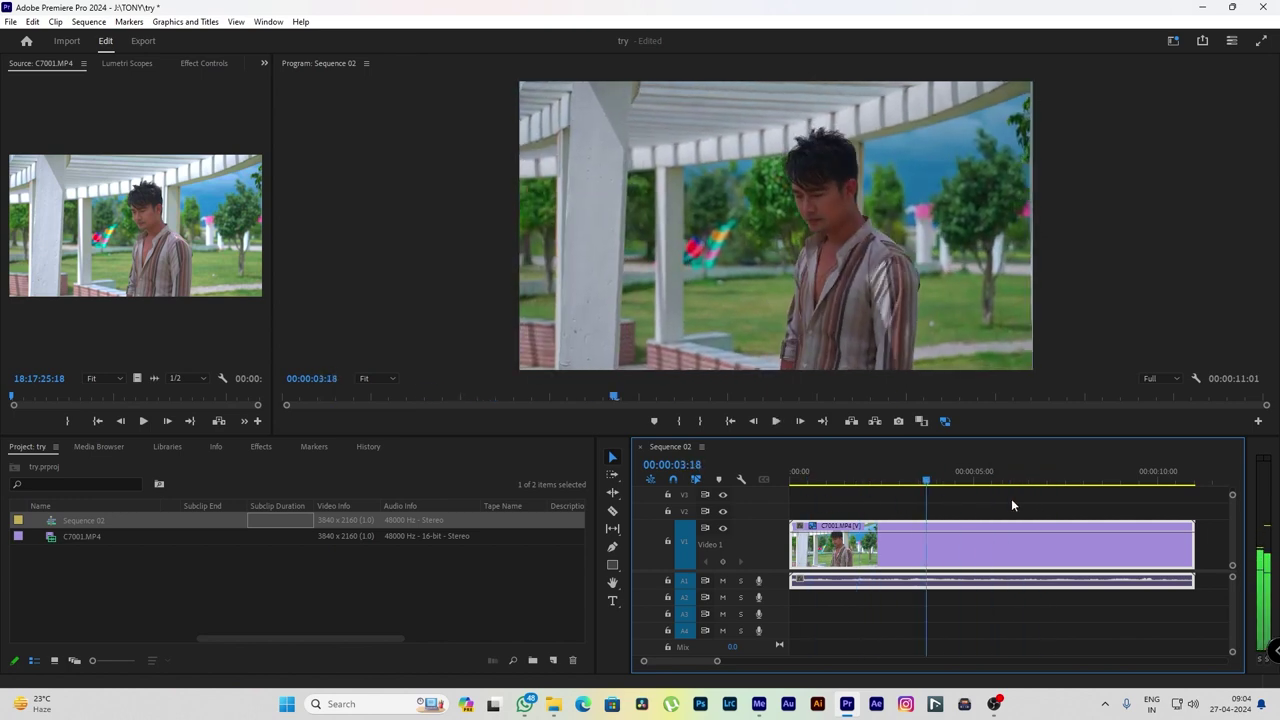
left_click(826, 478)
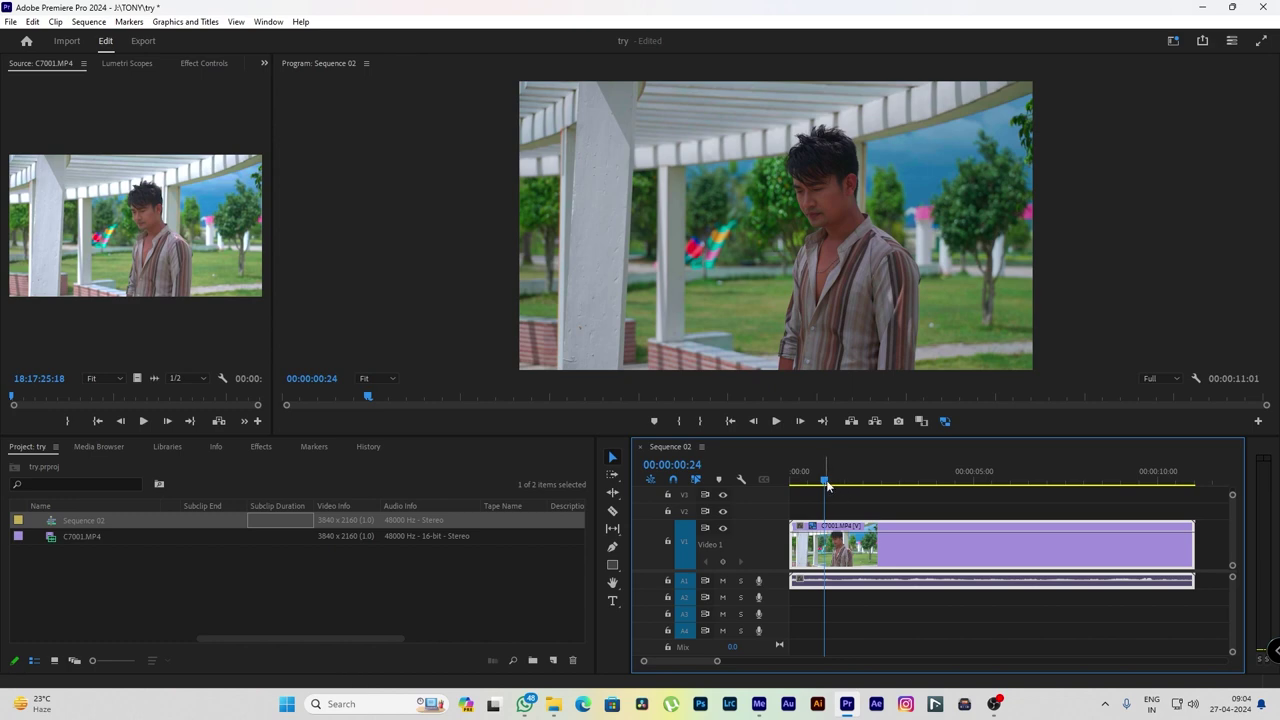
left_click(946, 421)
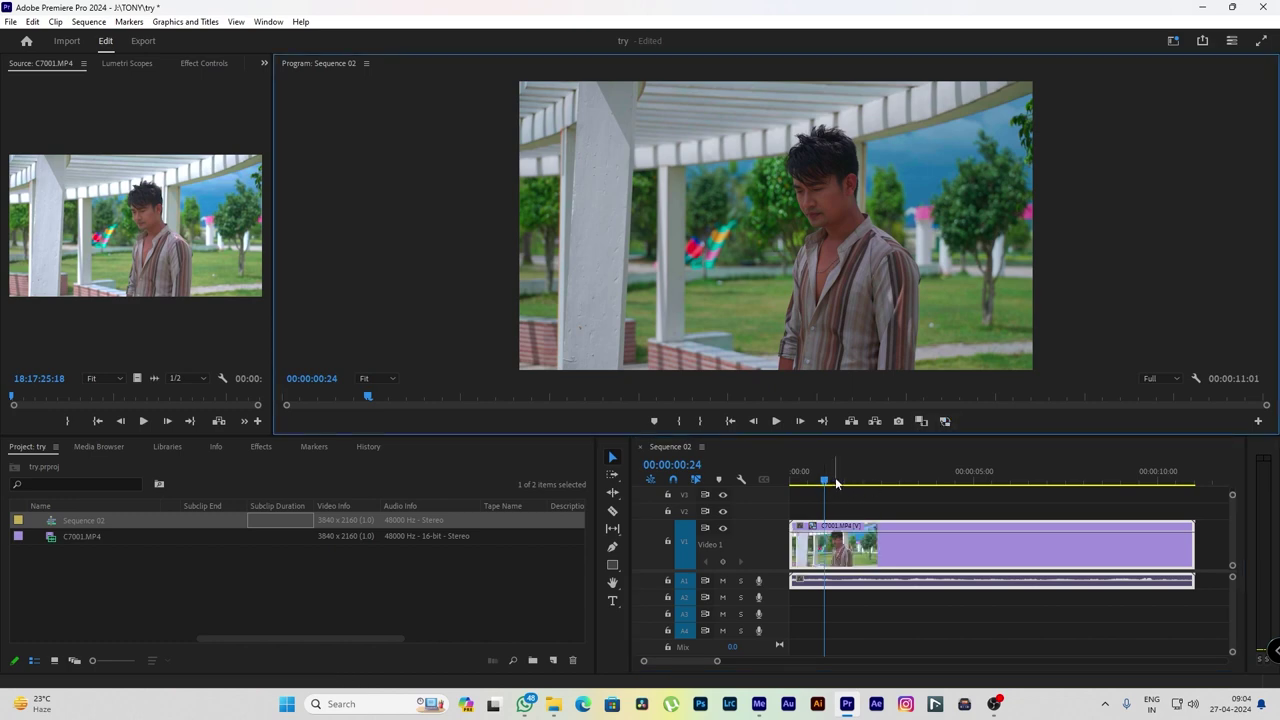
left_click_drag(864, 483, 962, 483)
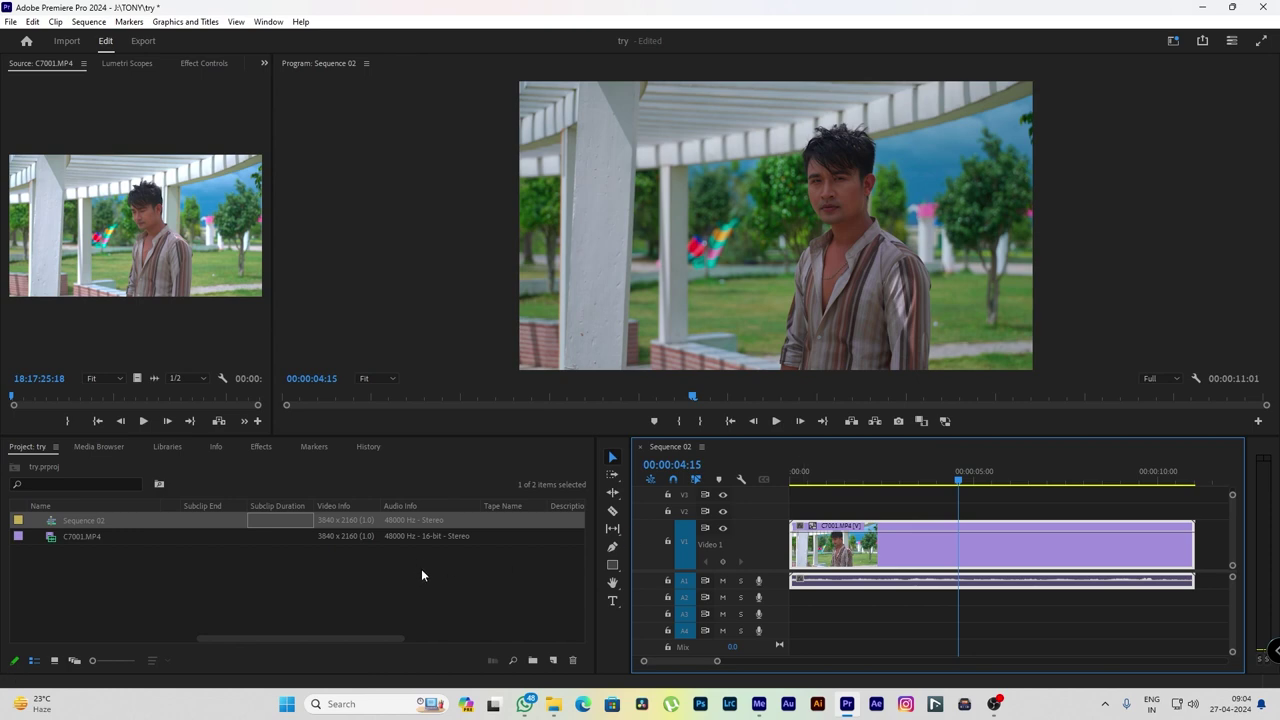
Select C7001.MP4 in the Project panel to check its 3840 x 2160 video info
right_click(57, 544)
left_click(308, 605)
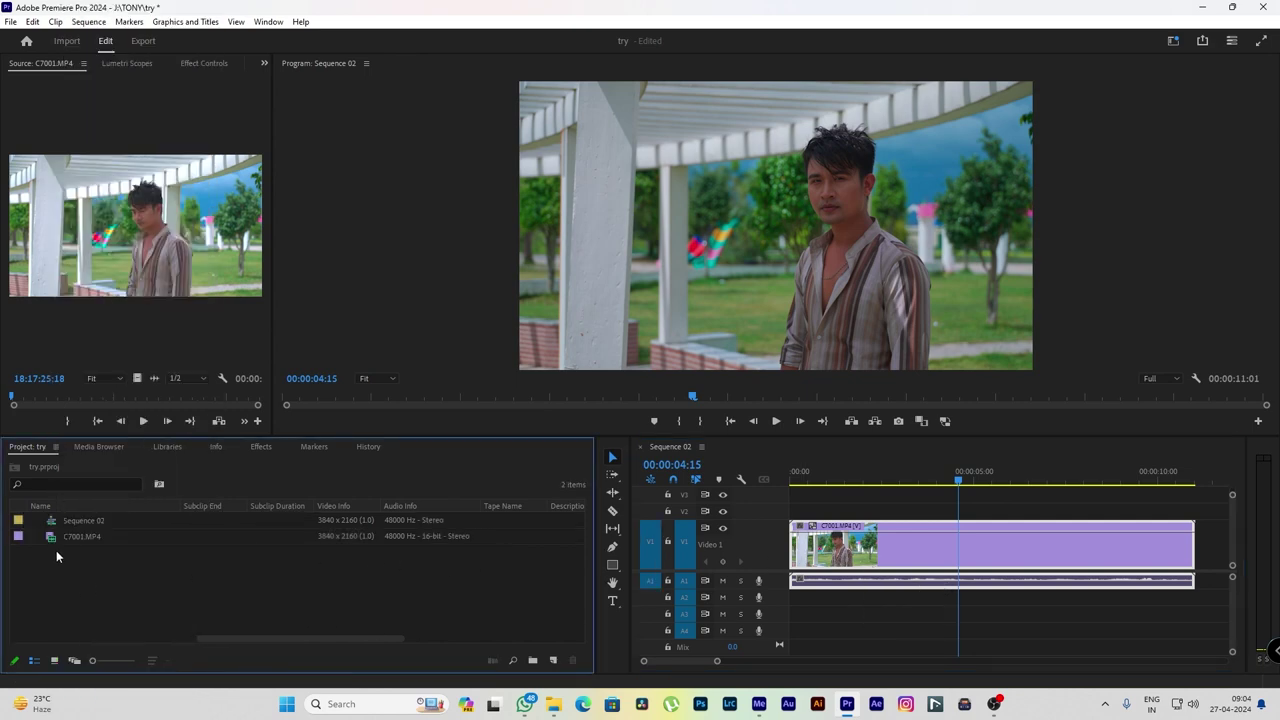
left_click(52, 541)
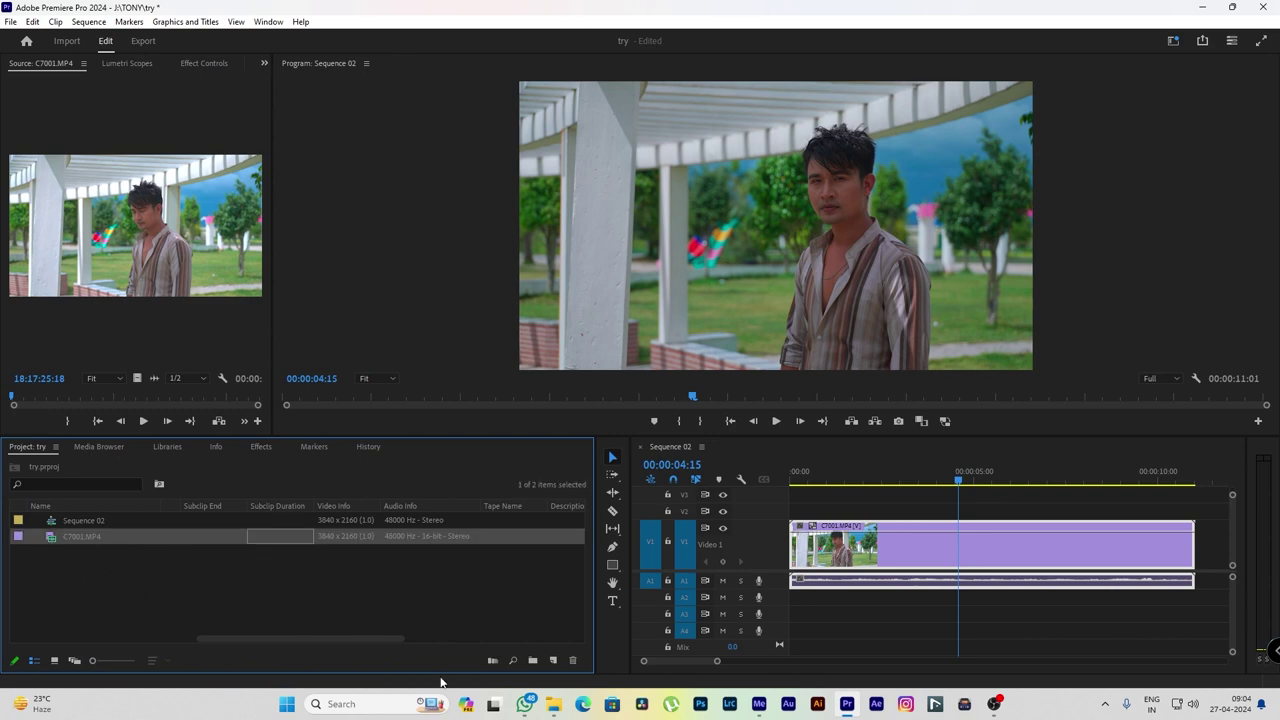
Reach the N:\PROXY folder from Media Encoder's finished encoding queue
mouse_move(553, 704)
left_click(515, 651)
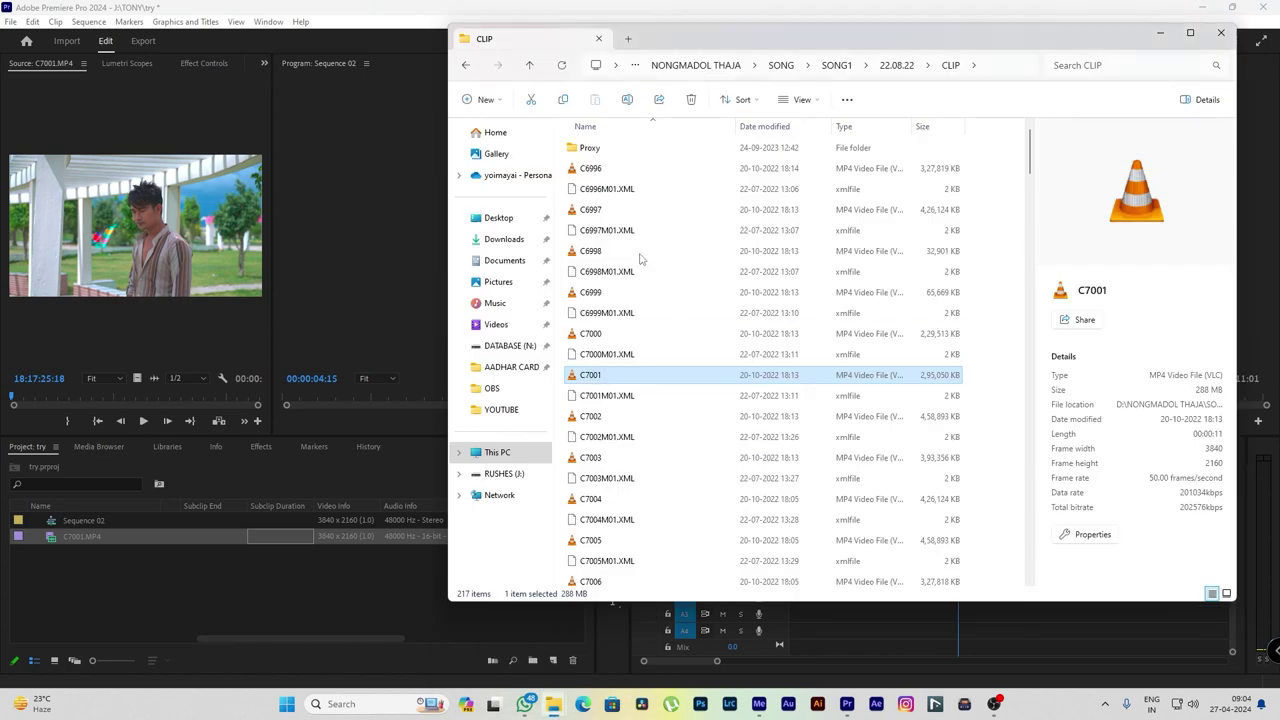
left_click(838, 65)
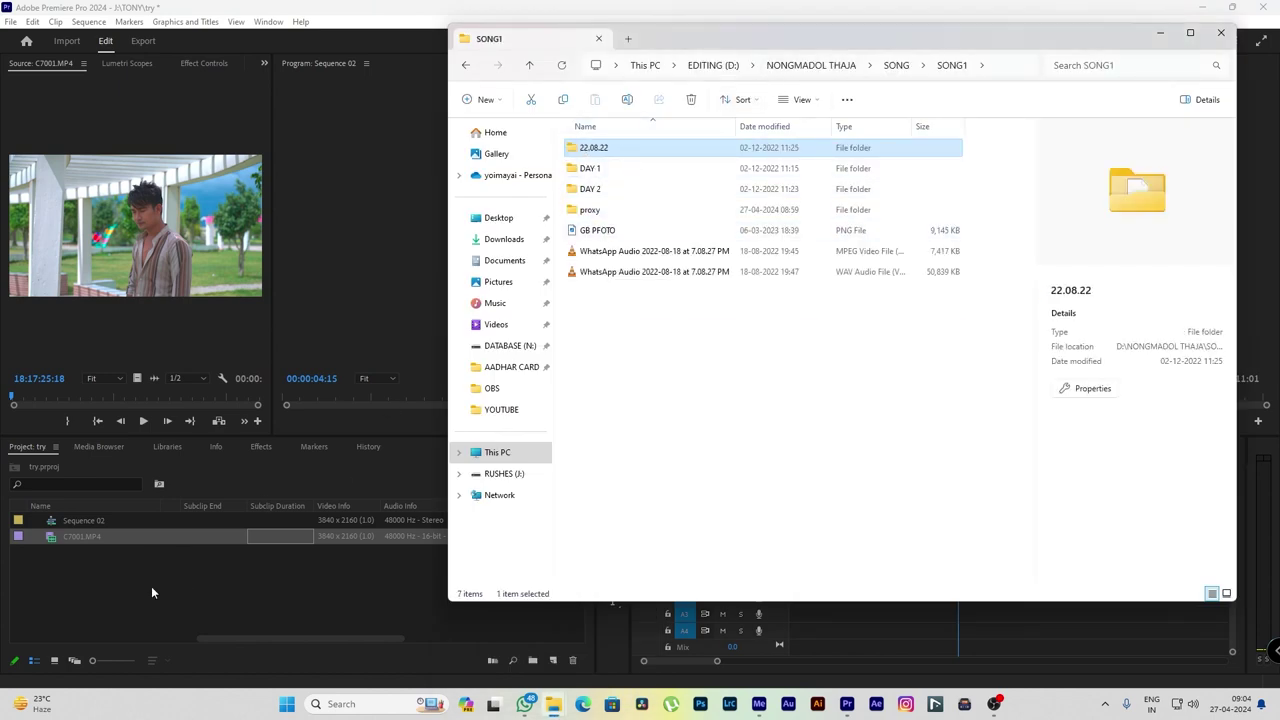
left_click(759, 704)
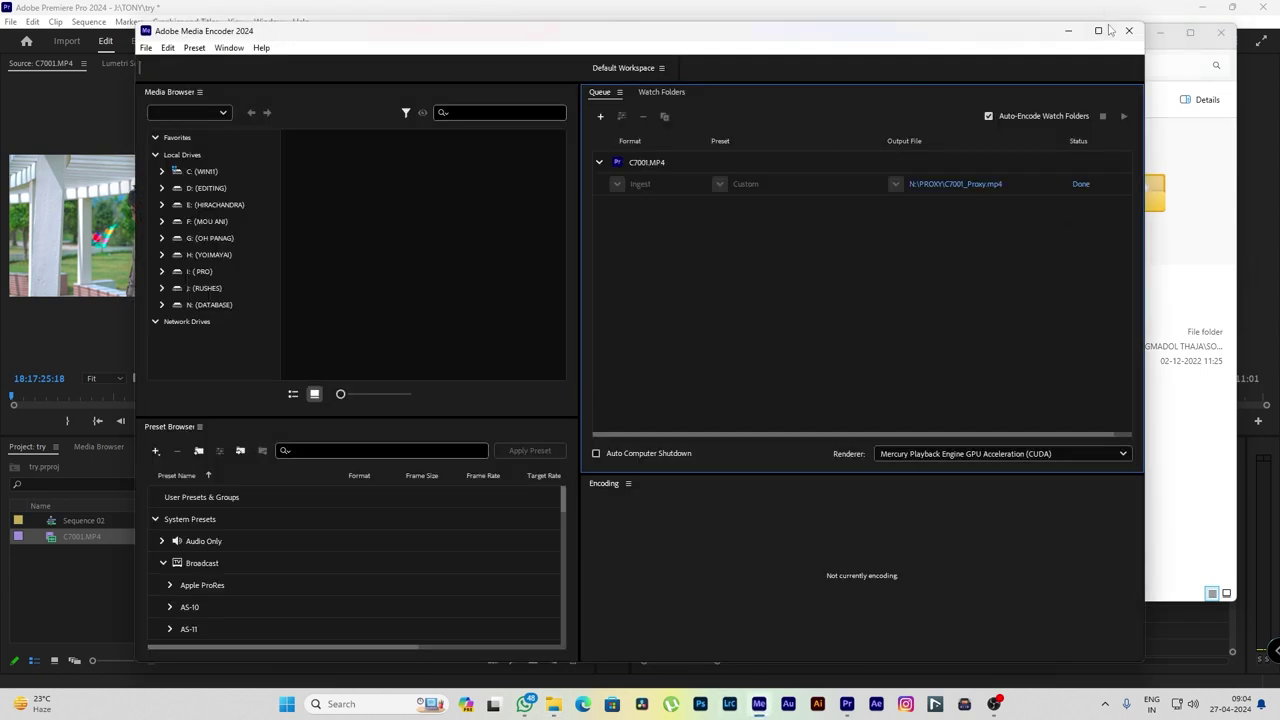
left_click(969, 189)
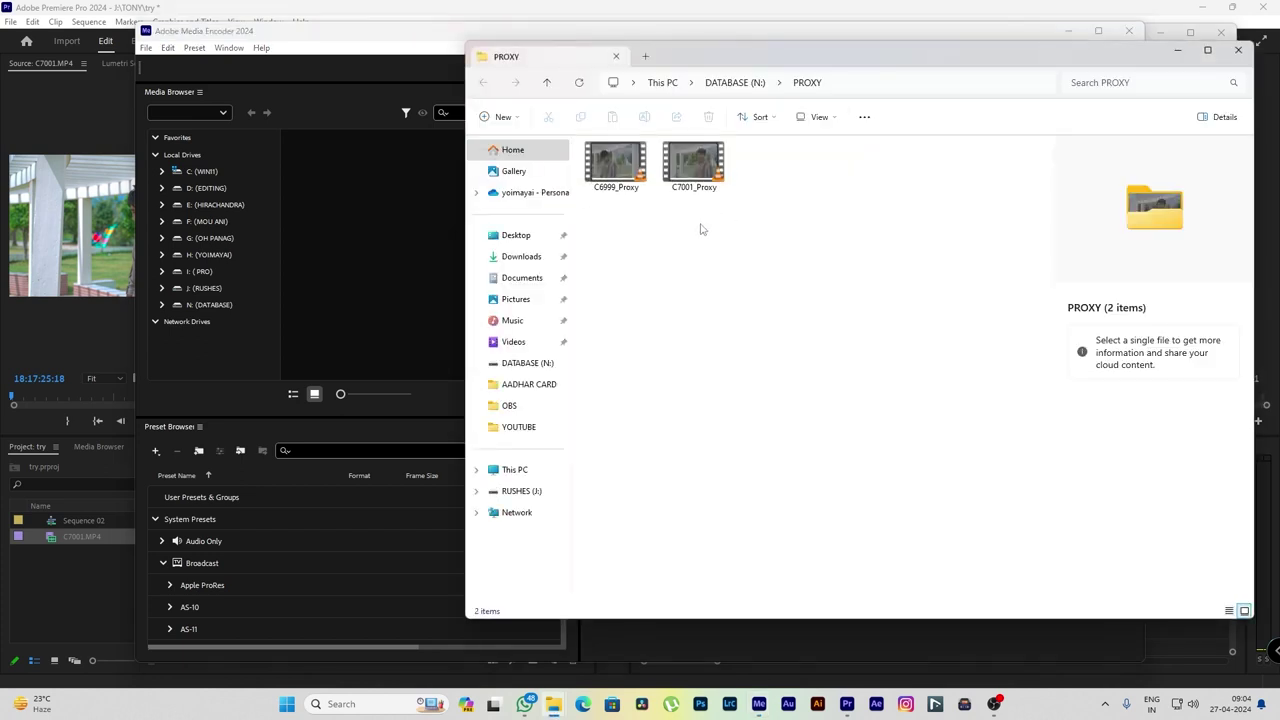
left_click(748, 87)
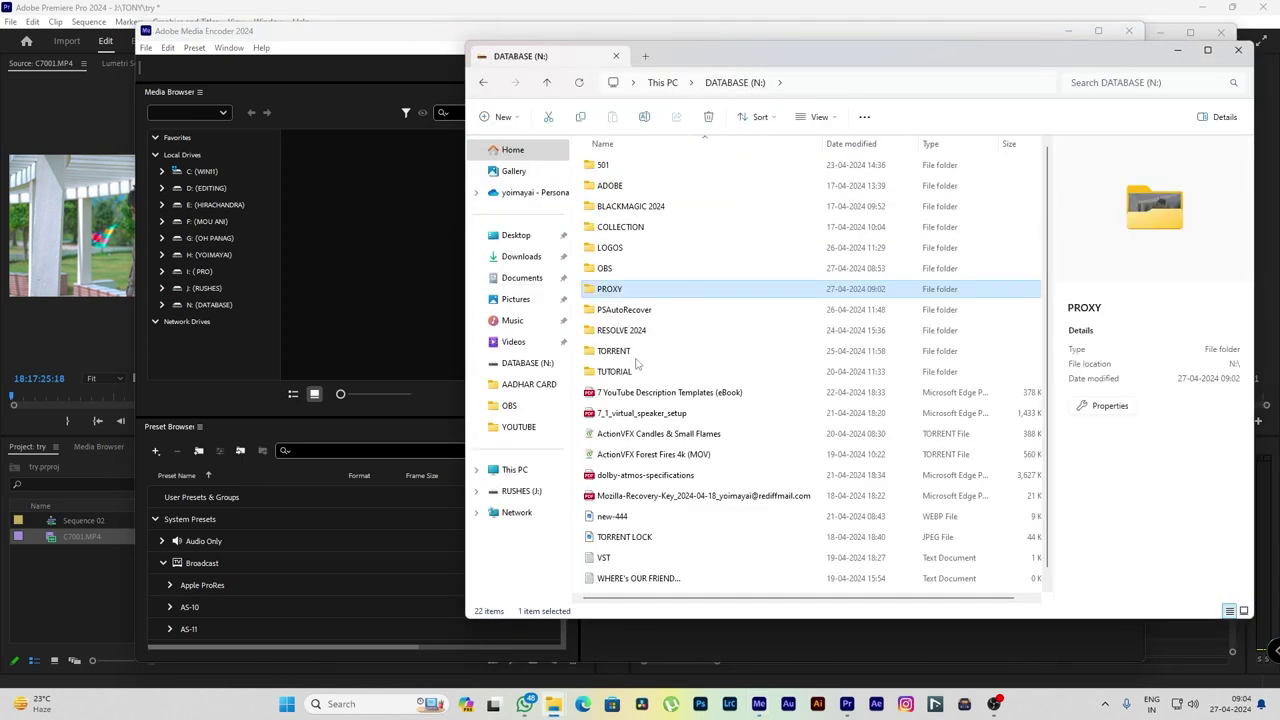
double_click(612, 290)
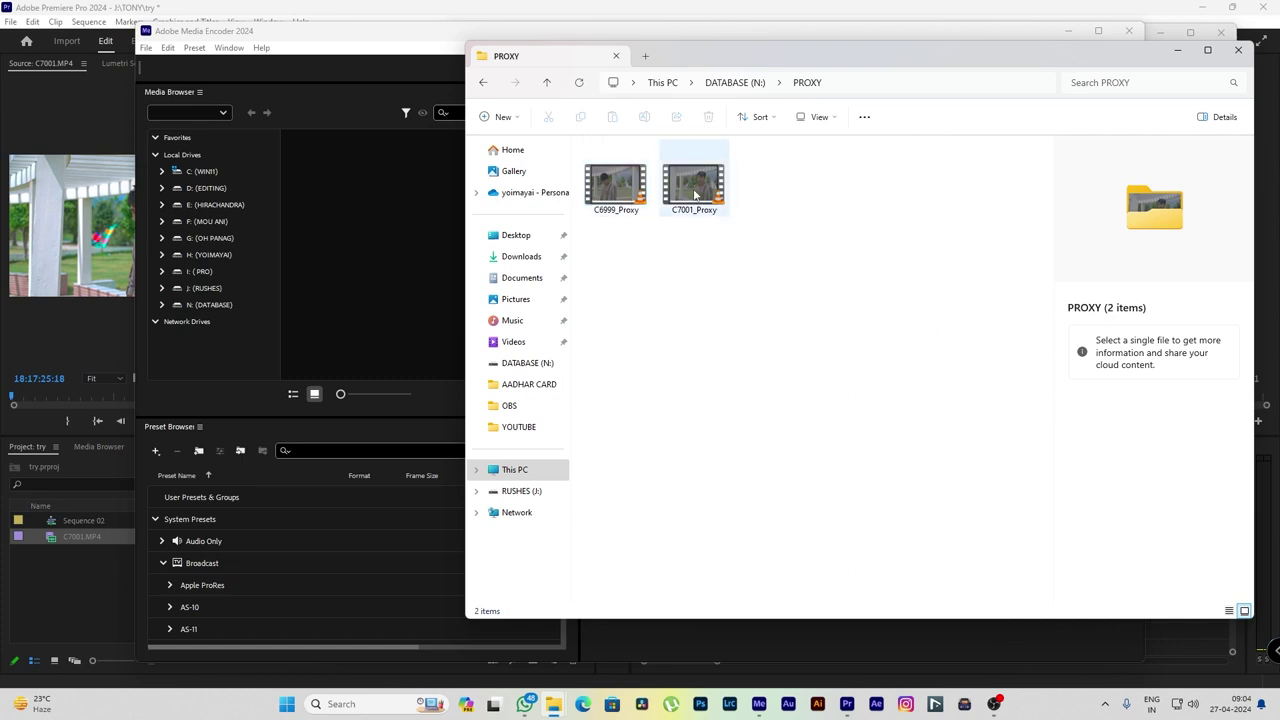
Confirm C7001_Proxy is a 1920 x 1080, 14.9 MB file beside C6999_Proxy
left_click(629, 191)
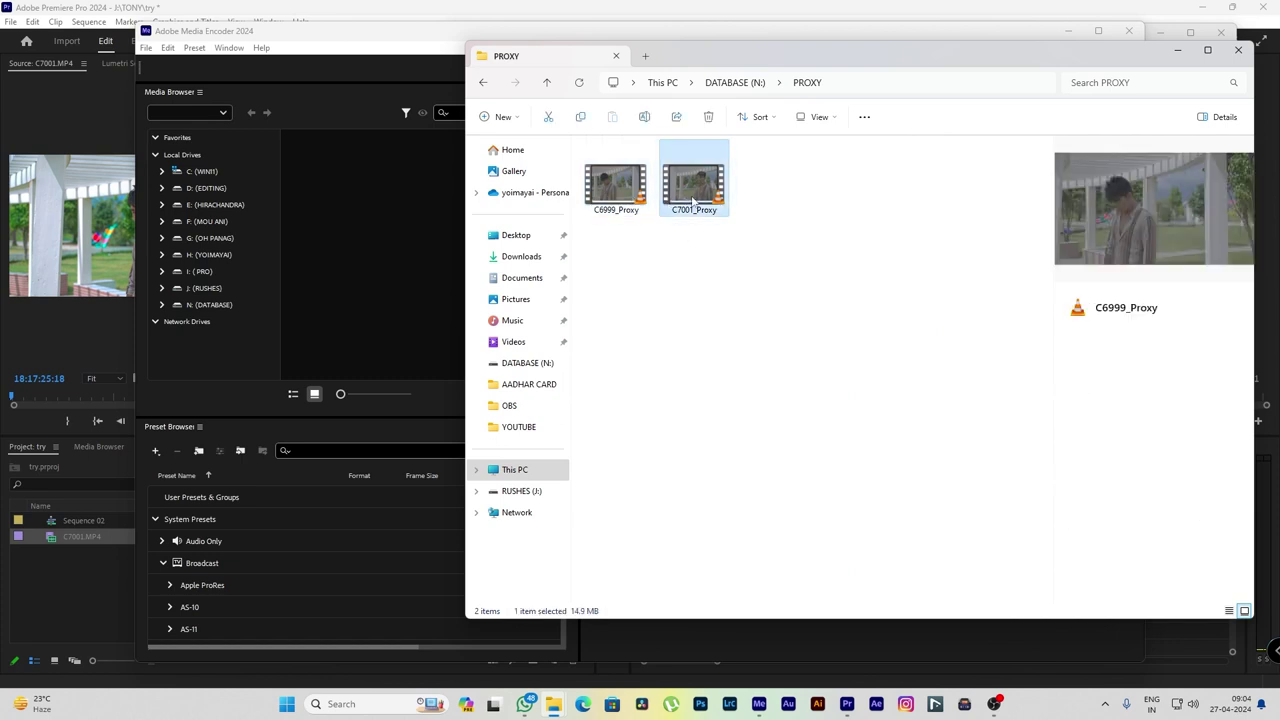
left_click(680, 196)
left_click_drag(934, 73, 785, 95)
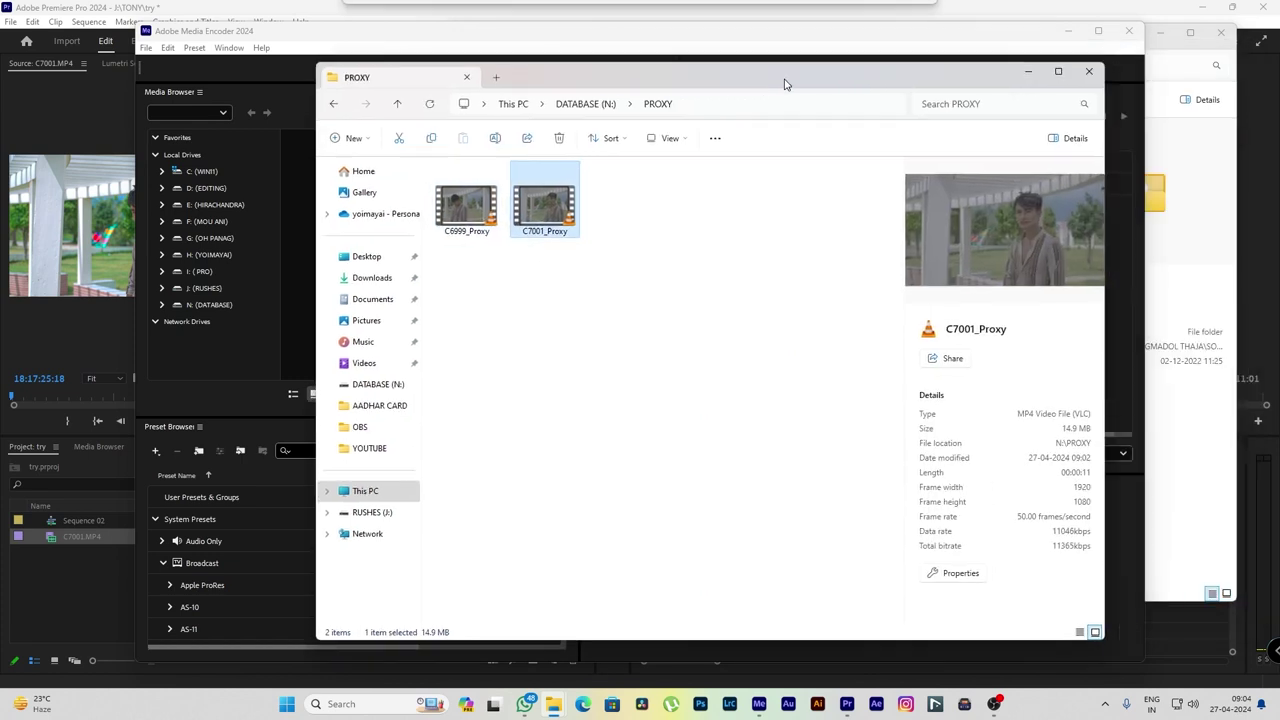
Close the folder and Media Encoder, then switch Premiere's proxy playback back on
left_click(1088, 74)
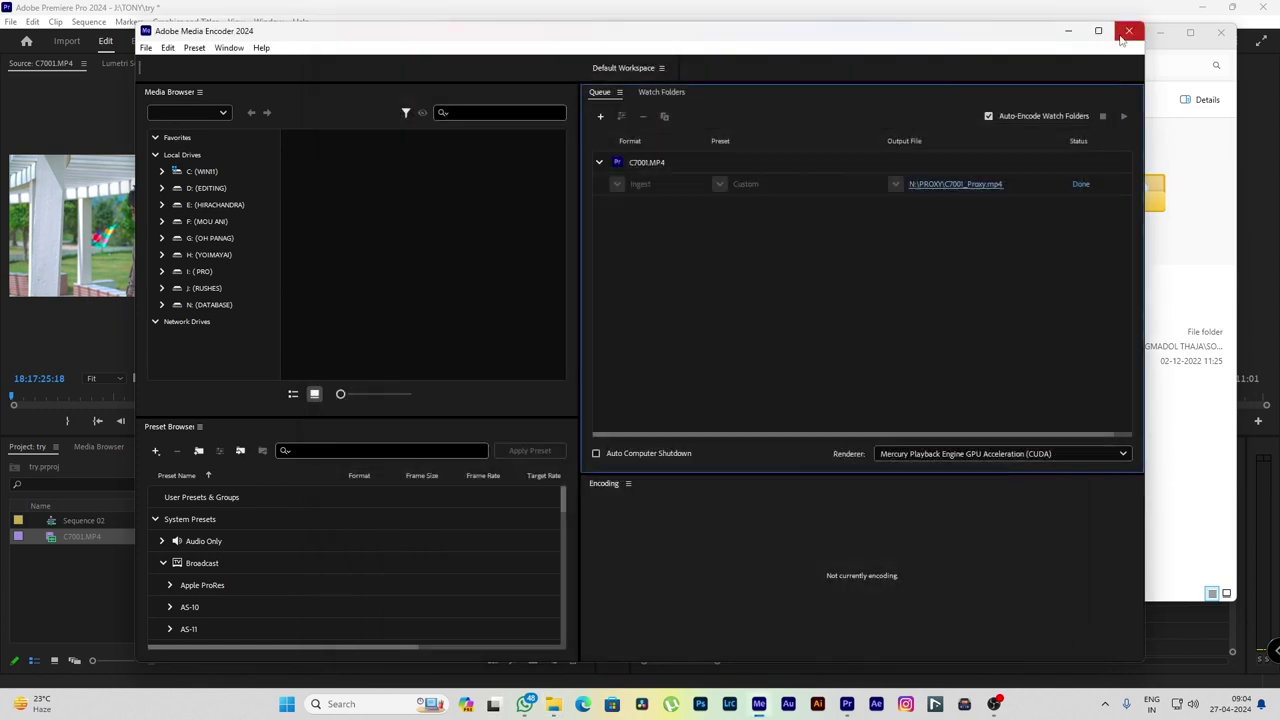
left_click(1124, 35)
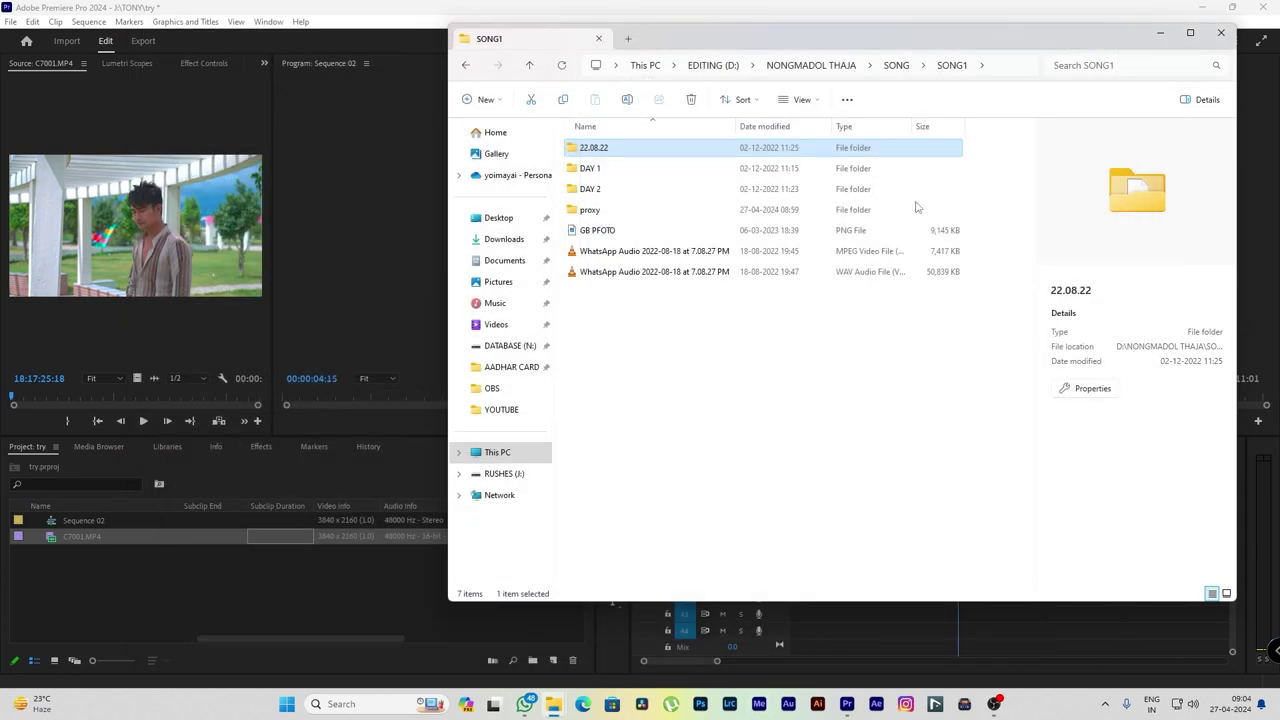
left_click(1160, 35)
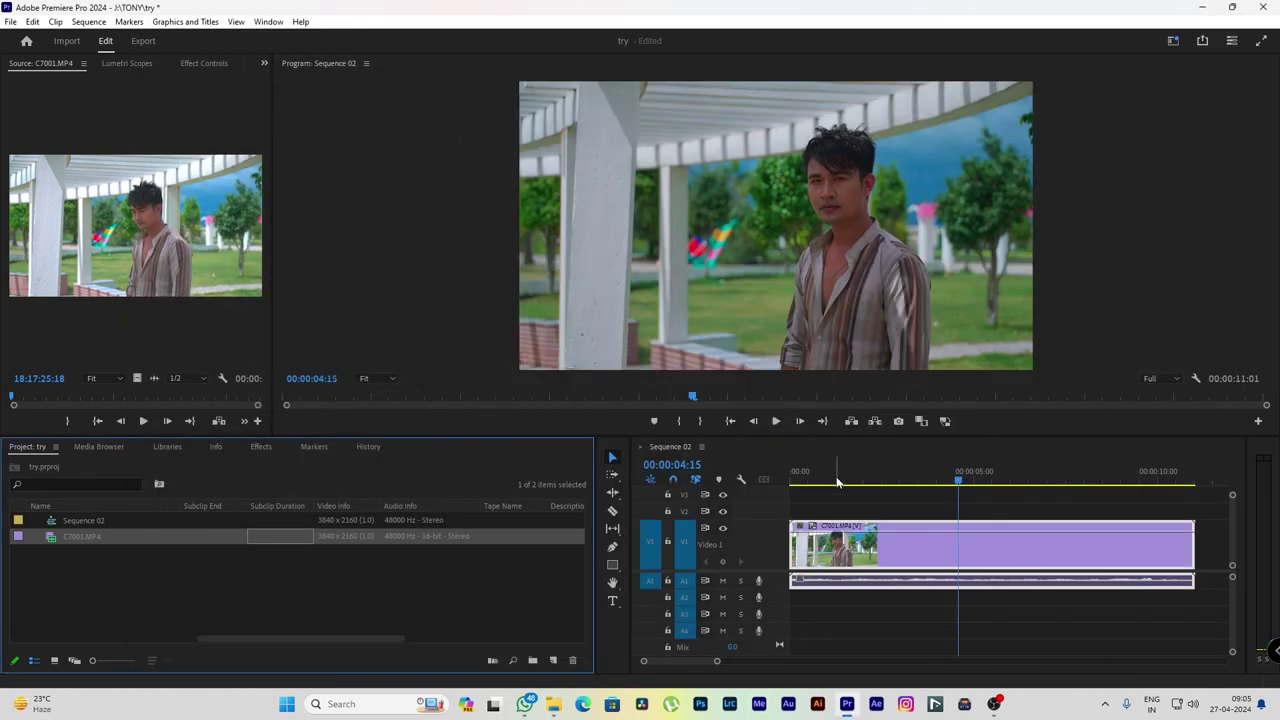
left_click(958, 455)
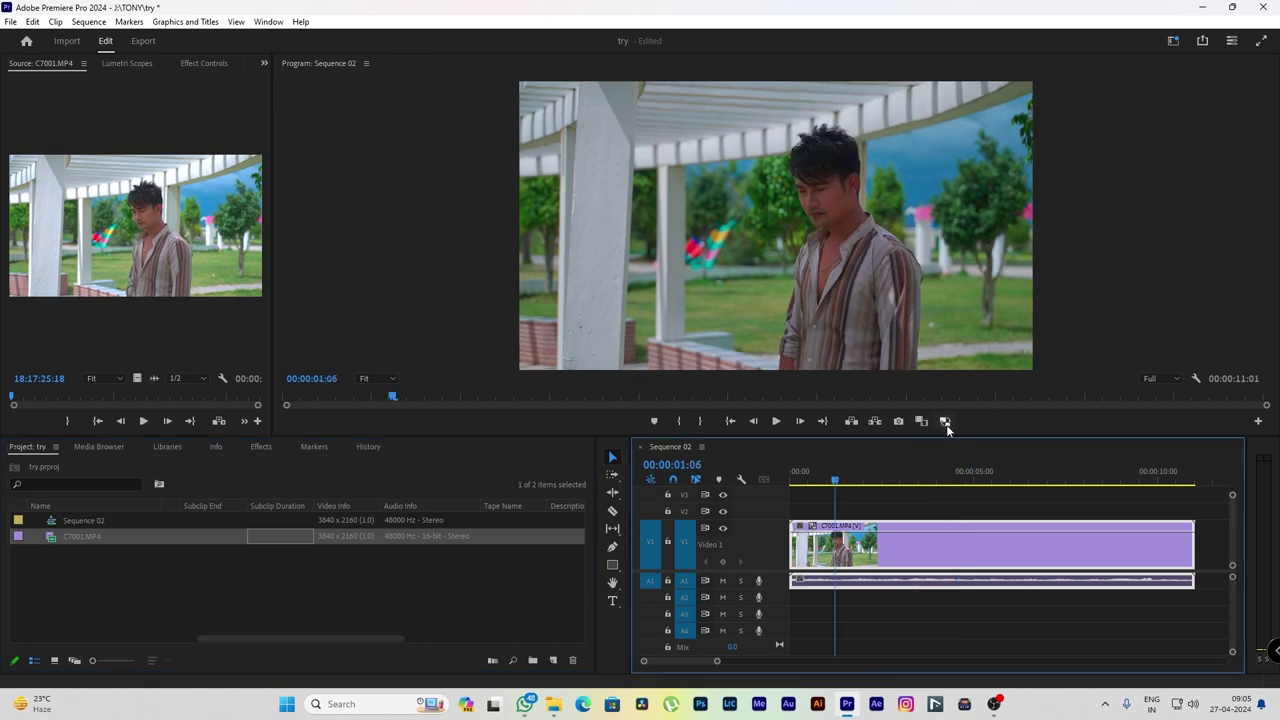
left_click(946, 424)
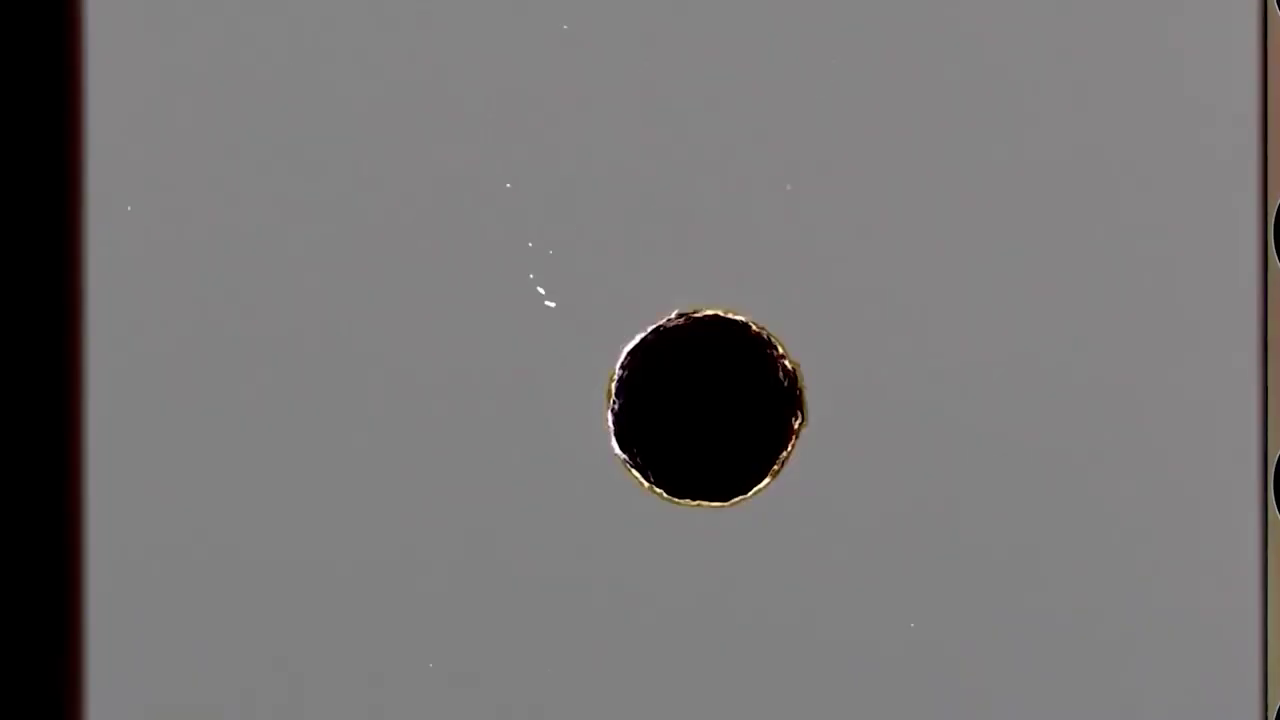